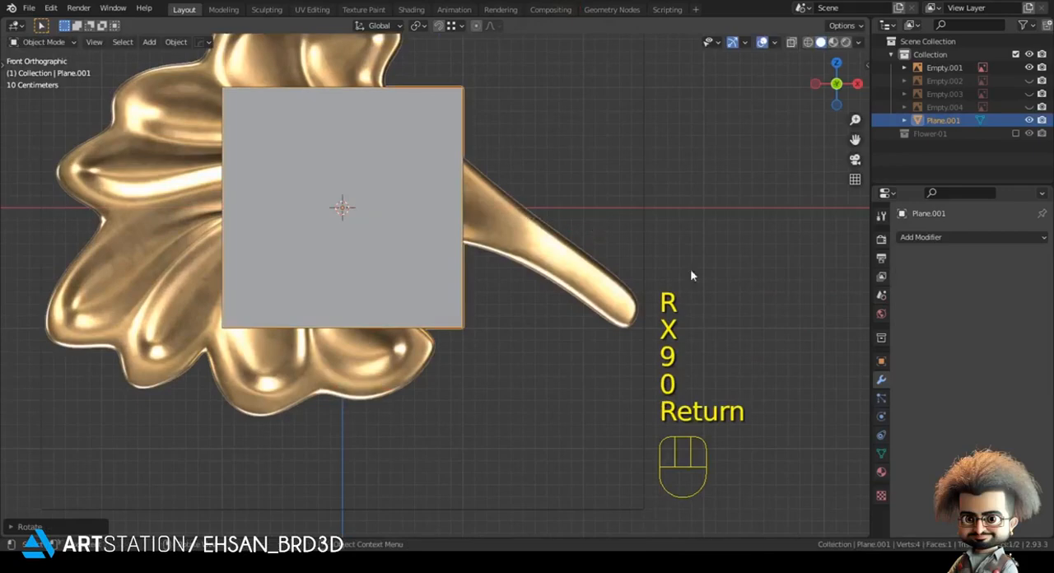
Step: Move the plane onto the tip of the leaf's stem in wireframe display, then scale and rotate it to match the stem's width and slant
{"action": "left_click", "coordinate": [456, 255]}
{"action": "key", "text": "g"}
{"action": "left_click", "coordinate": [688, 310]}
{"action": "key", "text": "z"}
{"action": "middle_click_drag", "start_coordinate": [659, 338], "coordinate": [490, 318], "text": "shift"}
{"action": "scroll", "coordinate": [499, 318], "scroll_direction": "up", "scroll_amount": 4}
{"action": "key", "text": "s"}
{"action": "left_click", "coordinate": [479, 294]}
{"action": "key", "text": "r"}
{"action": "key", "text": "g"}
Step: Enter vertex editing and move the plane's corner vertices onto the rounded outline of the stem tip
{"action": "key", "text": "Tab"}
{"action": "key", "text": "1"}
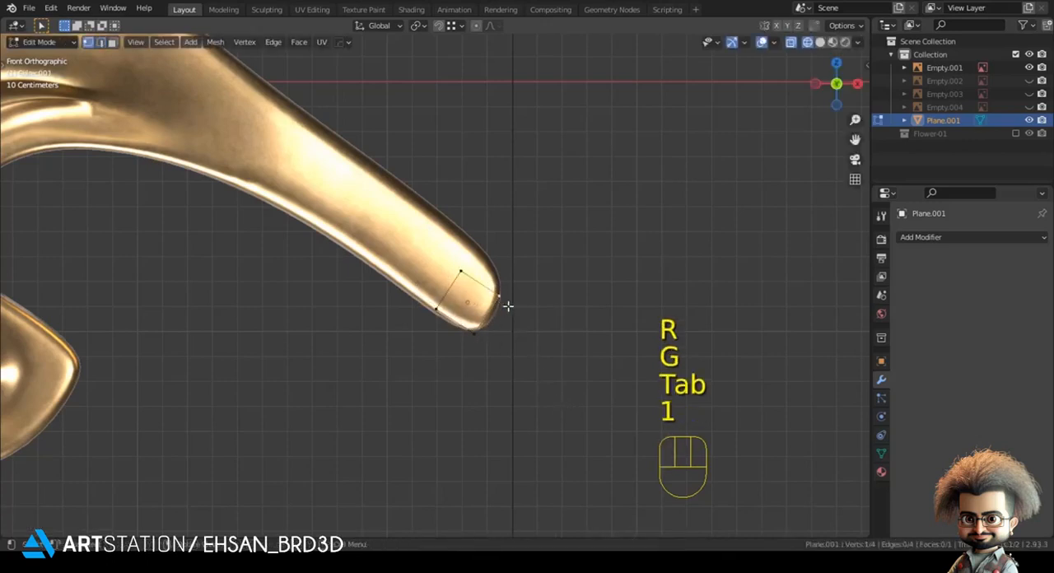
{"action": "key", "text": "g"}
{"action": "key", "text": "g"}
{"action": "key", "text": "g"}
{"action": "left_click", "coordinate": [437, 319]}
{"action": "left_click", "coordinate": [466, 344]}
{"action": "key", "text": "g"}
{"action": "left_click", "coordinate": [478, 346]}
{"action": "left_click", "coordinate": [501, 306]}
{"action": "key", "text": "g"}
{"action": "left_click", "coordinate": [504, 310]}
{"action": "key", "text": "g"}
{"action": "left_click", "coordinate": [486, 318]}
{"action": "left_click", "coordinate": [451, 324]}
Step: Extrude the plane's inner edge up along the stem and move the new upper vertex onto the stem's outline
{"action": "left_click", "coordinate": [485, 268], "text": "shift"}
{"action": "middle_click_drag", "start_coordinate": [480, 276], "coordinate": [492, 336], "text": "shift"}
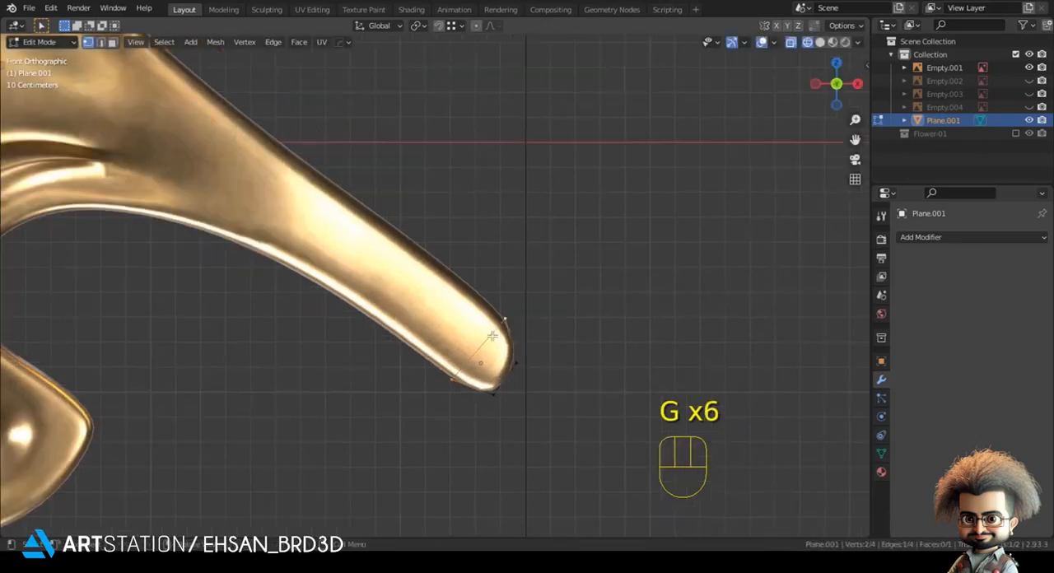
{"action": "key", "text": "e"}
{"action": "left_click", "coordinate": [437, 268]}
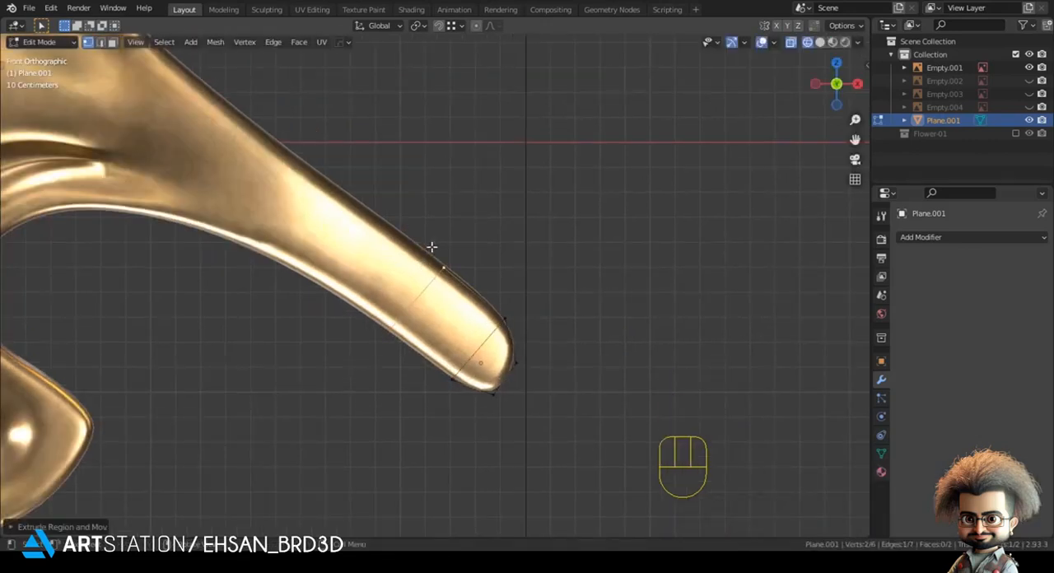
{"action": "middle_click_drag", "start_coordinate": [459, 281], "coordinate": [546, 290], "text": "shift"}
{"action": "key", "text": "g"}
{"action": "left_click", "coordinate": [536, 309], "text": "shift"}
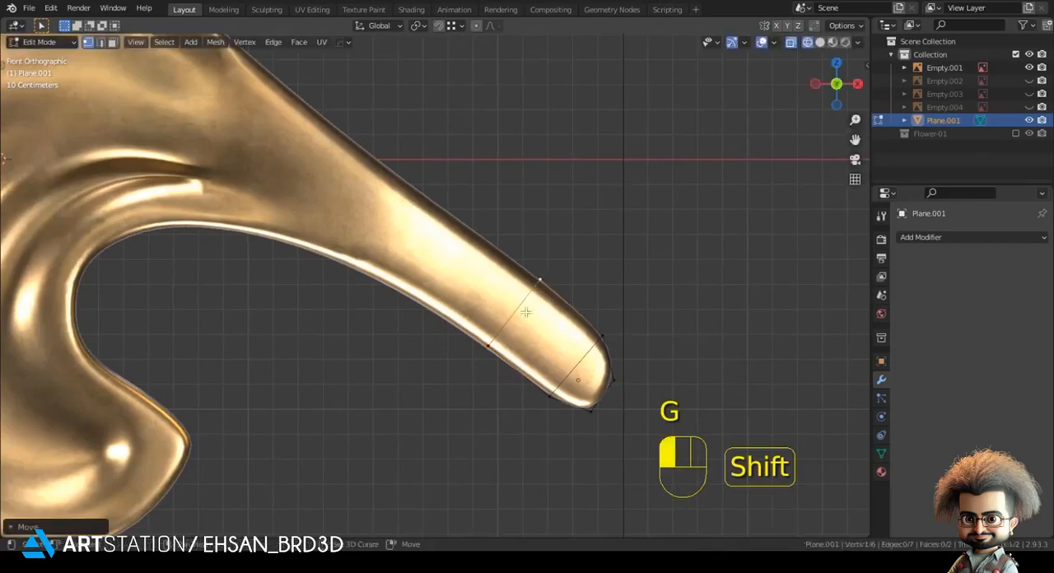
Step: Extrude a second stem segment toward the leaf and fit its lower vertex to the stem's underside
{"action": "left_click", "coordinate": [495, 344], "text": "shift"}
{"action": "key", "text": "e"}
{"action": "left_click", "coordinate": [488, 300]}
{"action": "left_click", "coordinate": [395, 289]}
{"action": "key", "text": "g"}
{"action": "left_click", "coordinate": [398, 299], "text": "shift"}
Step: Extrude a third segment to where the stem begins to widen and fit its lower vertex to the outline
{"action": "left_click", "coordinate": [472, 227], "text": "shift"}
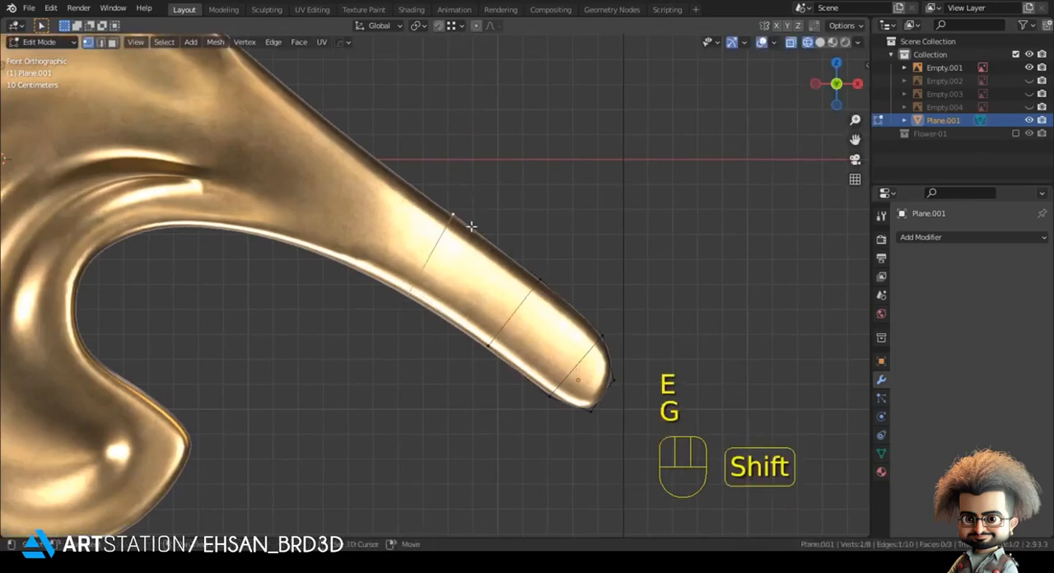
{"action": "middle_click_drag", "start_coordinate": [471, 226], "coordinate": [622, 337], "text": "shift"}
{"action": "key", "text": "g"}
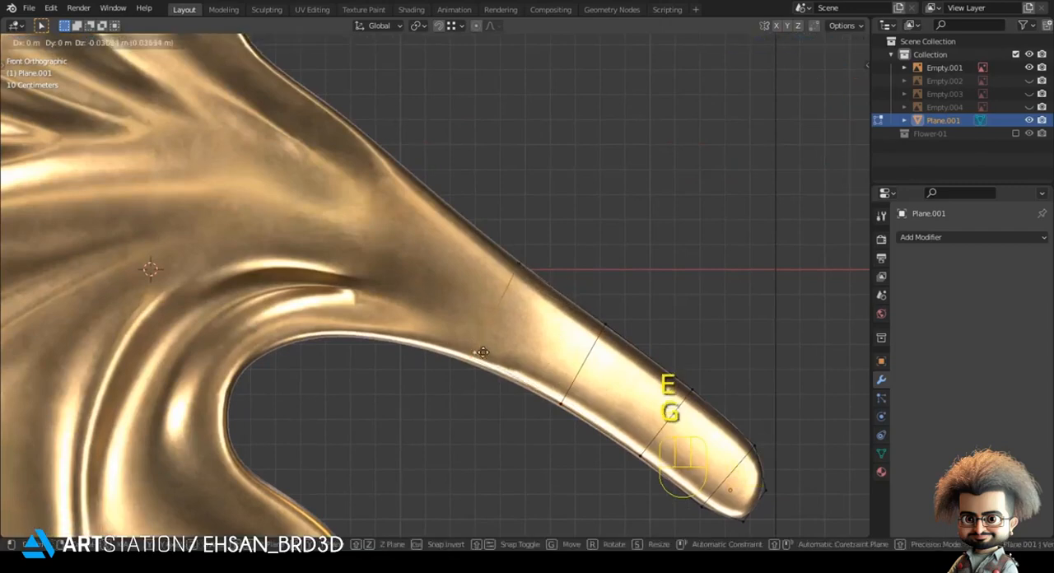
{"action": "left_click", "coordinate": [467, 416], "text": "shift"}
Step: Extrude a fourth segment into the widening part of the stem and place its lower vertex on the inner curve
{"action": "left_click", "coordinate": [529, 282], "text": "shift"}
{"action": "middle_click_drag", "start_coordinate": [539, 305], "coordinate": [628, 341], "text": "shift"}
{"action": "key", "text": "e"}
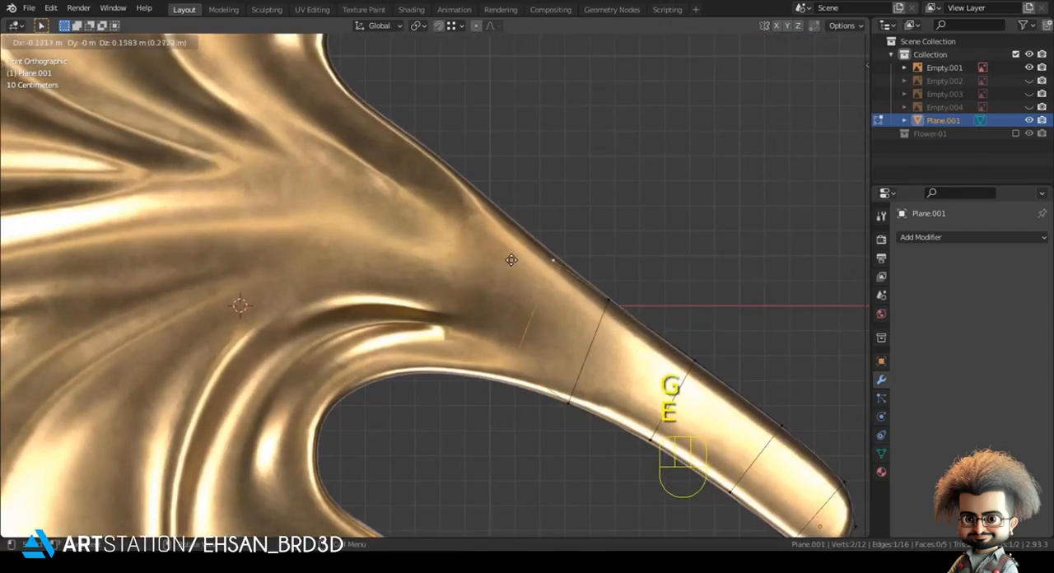
{"action": "left_click", "coordinate": [492, 236]}
{"action": "left_click", "coordinate": [492, 326]}
{"action": "key", "text": "g"}
{"action": "left_click", "coordinate": [497, 373], "text": "shift"}
Step: Extrude a segment to the start of the leaf's inner curl and raise its upper vertex onto the stem's top outline
{"action": "left_click", "coordinate": [527, 249], "text": "shift"}
{"action": "middle_click_drag", "start_coordinate": [557, 298], "coordinate": [624, 278], "text": "shift"}
{"action": "key", "text": "e"}
{"action": "left_click", "coordinate": [573, 276]}
{"action": "left_click", "coordinate": [539, 230]}
{"action": "key", "text": "g"}
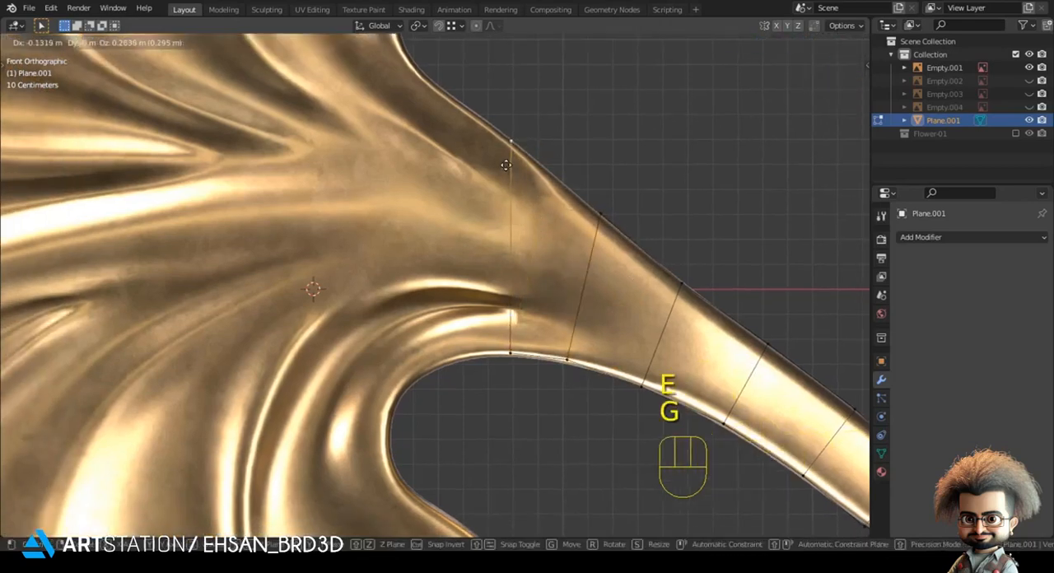
{"action": "left_click", "coordinate": [506, 165]}
Step: Extrude another segment over the inner curl and move its upper vertex up to the leaf's top outline
{"action": "left_click", "coordinate": [512, 332], "text": "shift"}
{"action": "middle_click_drag", "start_coordinate": [513, 329], "coordinate": [563, 290], "text": "shift"}
{"action": "key", "text": "e"}
{"action": "left_click", "coordinate": [501, 297]}
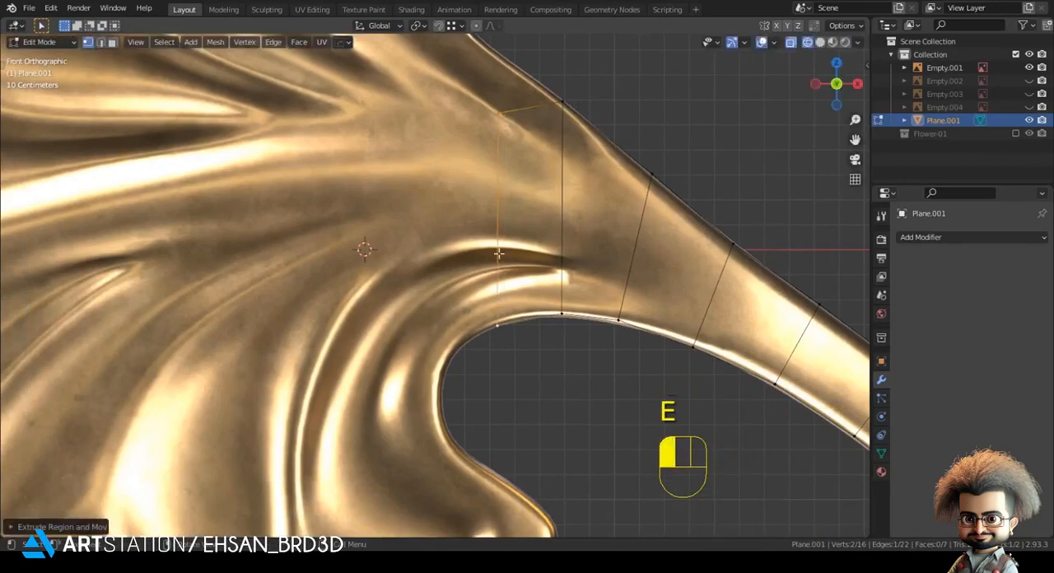
{"action": "left_click", "coordinate": [498, 112]}
{"action": "key", "text": "g"}
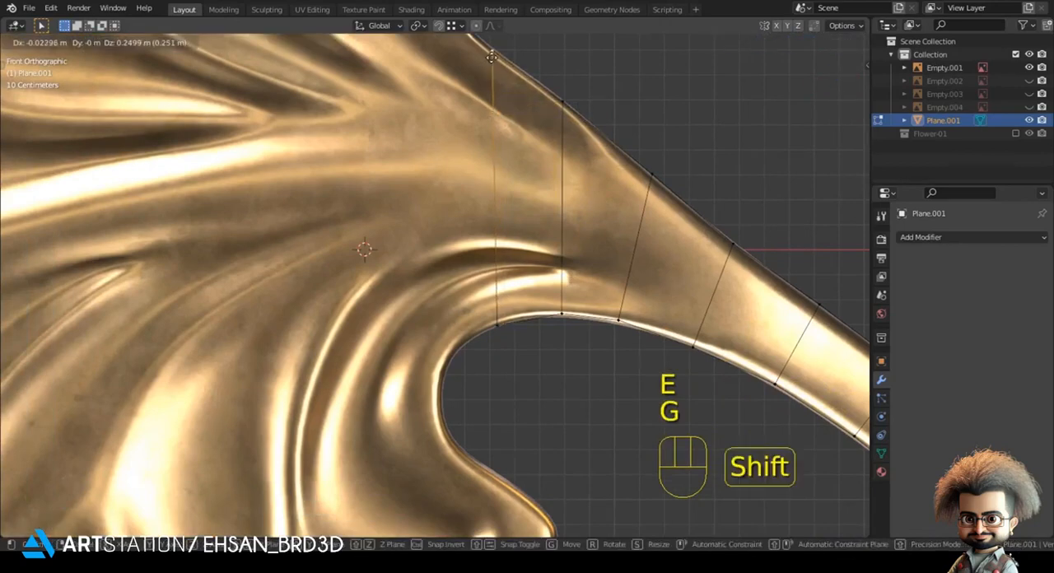
{"action": "left_click", "coordinate": [491, 68], "text": "shift"}
Step: Extrude a narrow segment toward the base of the uppermost lobe and lower its bottom vertex onto the inner curl's outline
{"action": "scroll", "coordinate": [491, 81], "scroll_direction": "down", "scroll_amount": 4}
{"action": "left_click", "coordinate": [464, 308], "text": "shift"}
{"action": "middle_click_drag", "start_coordinate": [464, 327], "coordinate": [465, 380], "text": "shift"}
{"action": "key", "text": "e"}
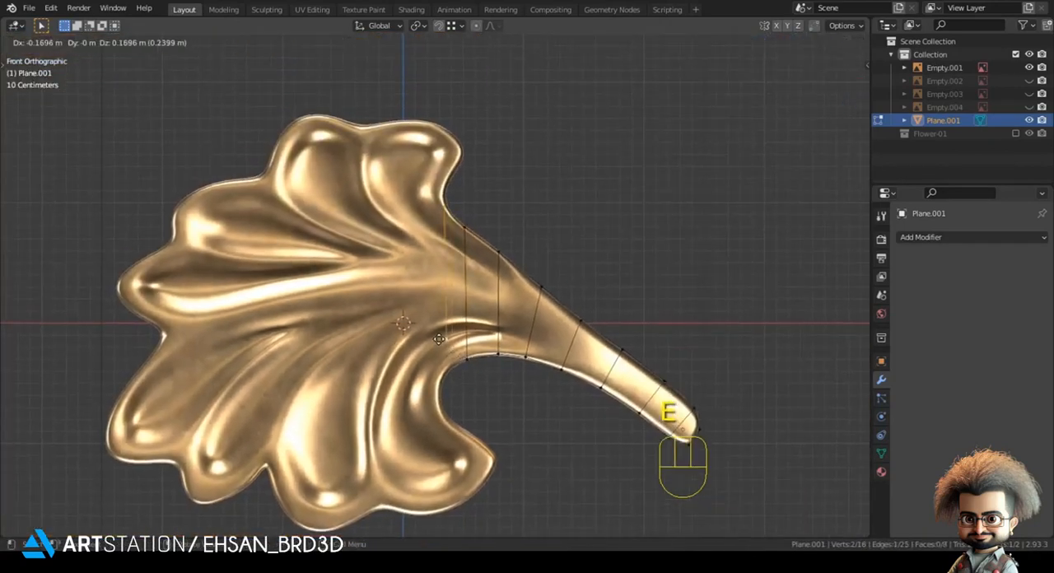
{"action": "left_click", "coordinate": [446, 343]}
{"action": "left_click", "coordinate": [444, 354]}
{"action": "key", "text": "g"}
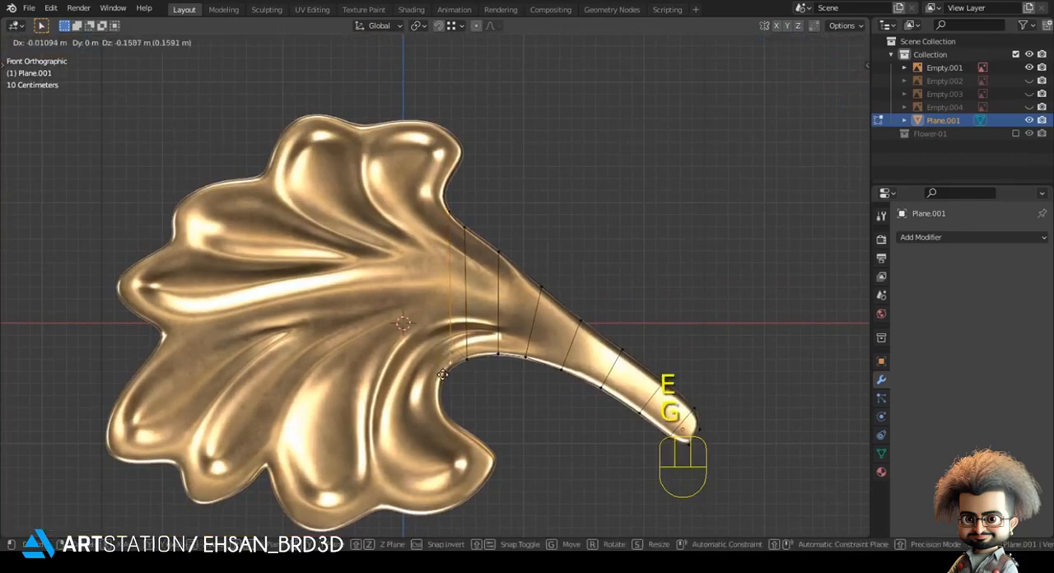
{"action": "left_click", "coordinate": [435, 398]}
Step: Extrude one more narrow strip to the concave corner below the uppermost lobe and fit its lower vertex to the curl
{"action": "left_click", "coordinate": [441, 221], "text": "shift"}
{"action": "middle_click_drag", "start_coordinate": [440, 215], "coordinate": [455, 203], "text": "shift"}
{"action": "key", "text": "e"}
{"action": "left_click", "coordinate": [446, 195]}
{"action": "key", "text": "g"}
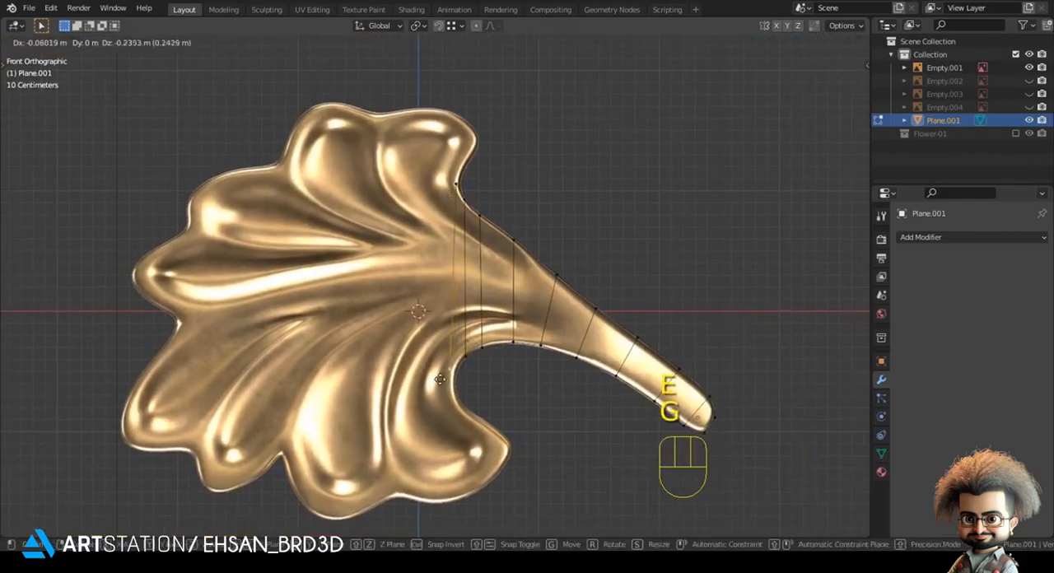
{"action": "left_click", "coordinate": [444, 376]}
Step: Extrude a wide segment across the leaf and place its end vertices at the first notches between the top and bottom lobes
{"action": "left_click", "coordinate": [444, 200], "text": "shift"}
{"action": "middle_click_drag", "start_coordinate": [444, 201], "coordinate": [447, 204], "text": "shift"}
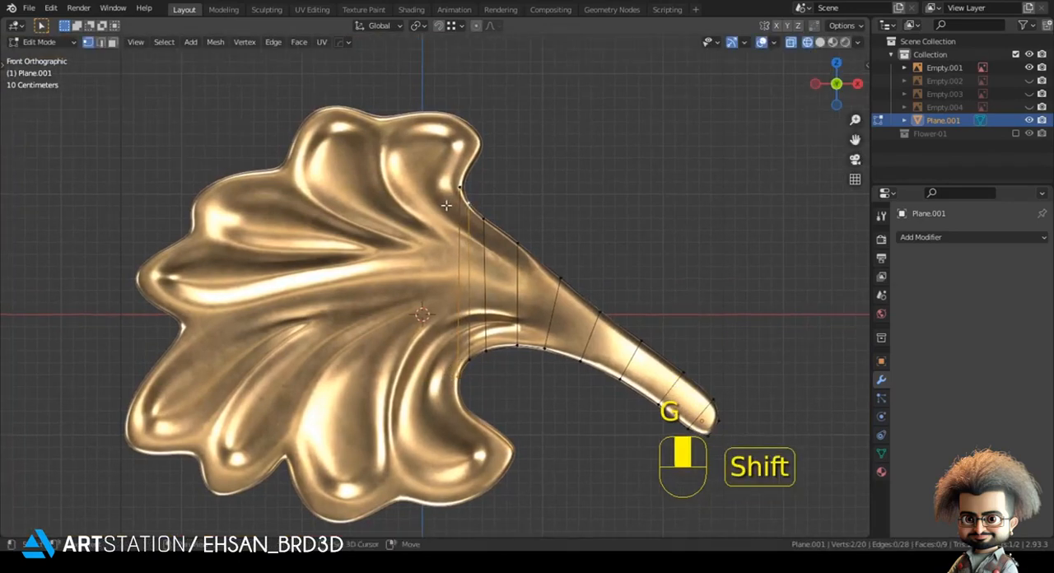
{"action": "middle_click_drag", "start_coordinate": [454, 327], "coordinate": [473, 263], "text": "shift"}
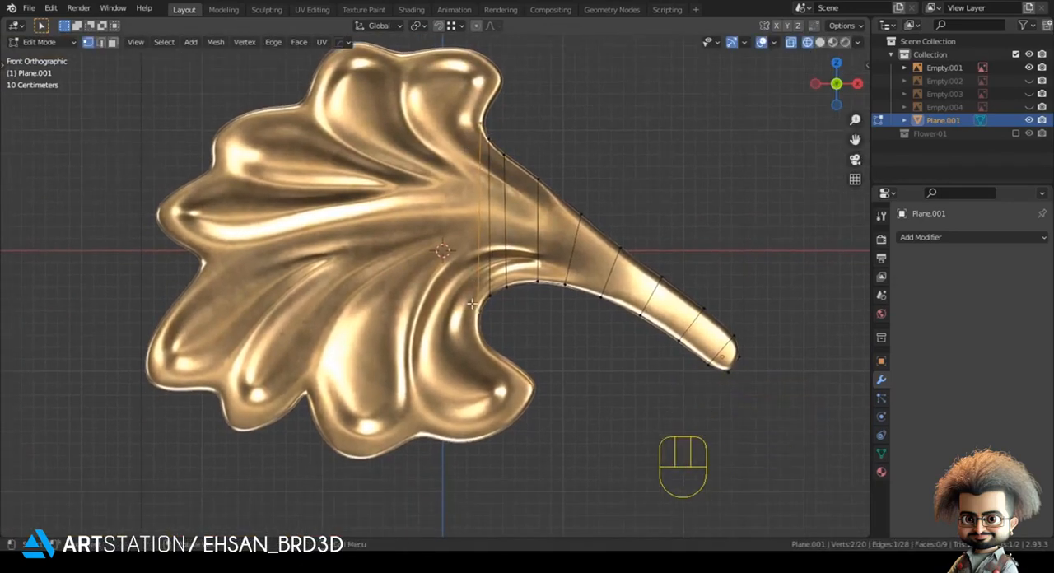
{"action": "key", "text": "e"}
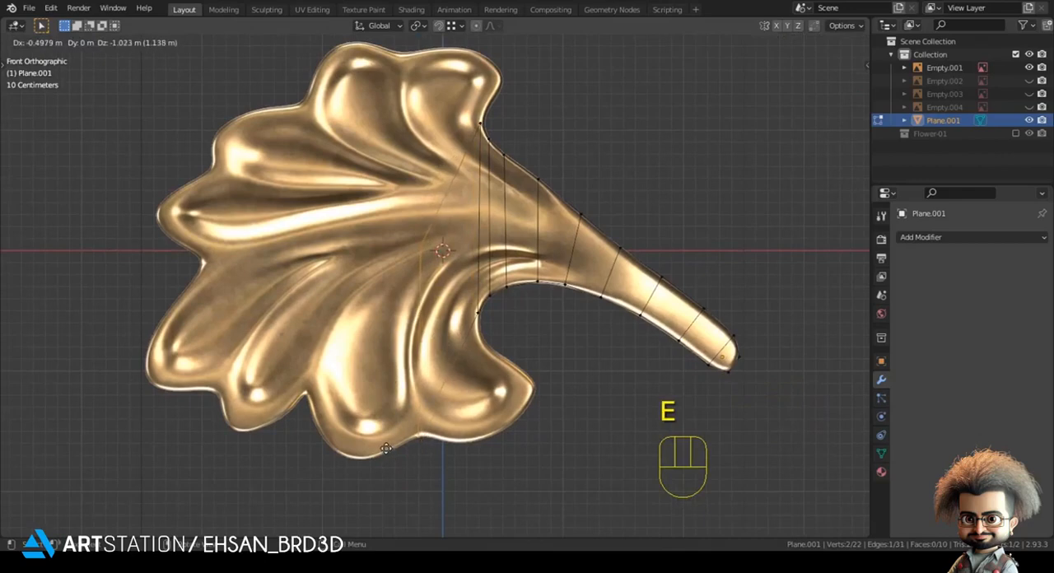
{"action": "left_click", "coordinate": [394, 322]}
{"action": "key", "text": "g"}
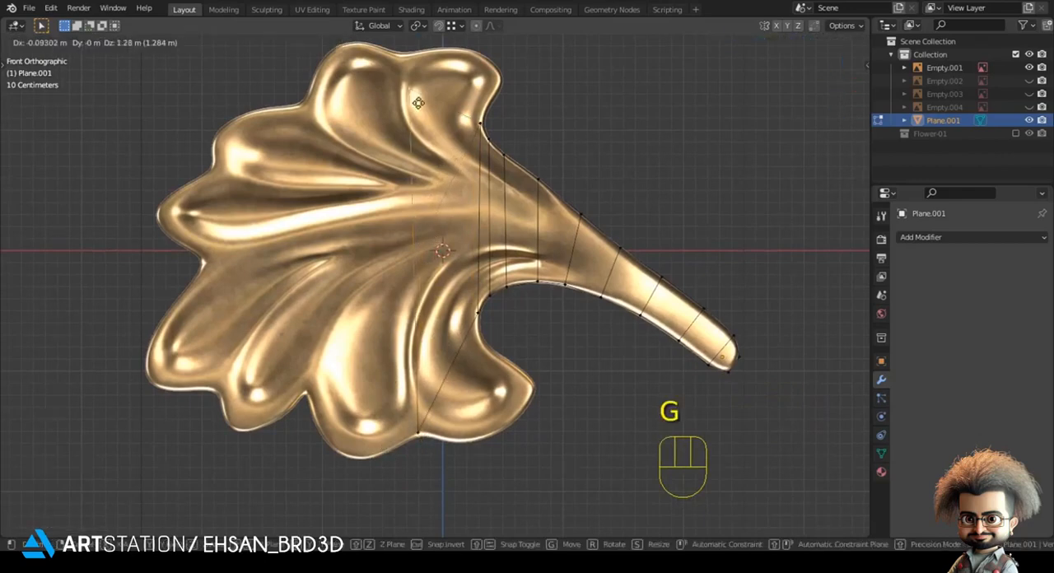
{"action": "left_click", "coordinate": [409, 73]}
{"action": "left_click", "coordinate": [423, 416]}
{"action": "key", "text": "g"}
{"action": "left_click", "coordinate": [428, 429], "text": "shift"}
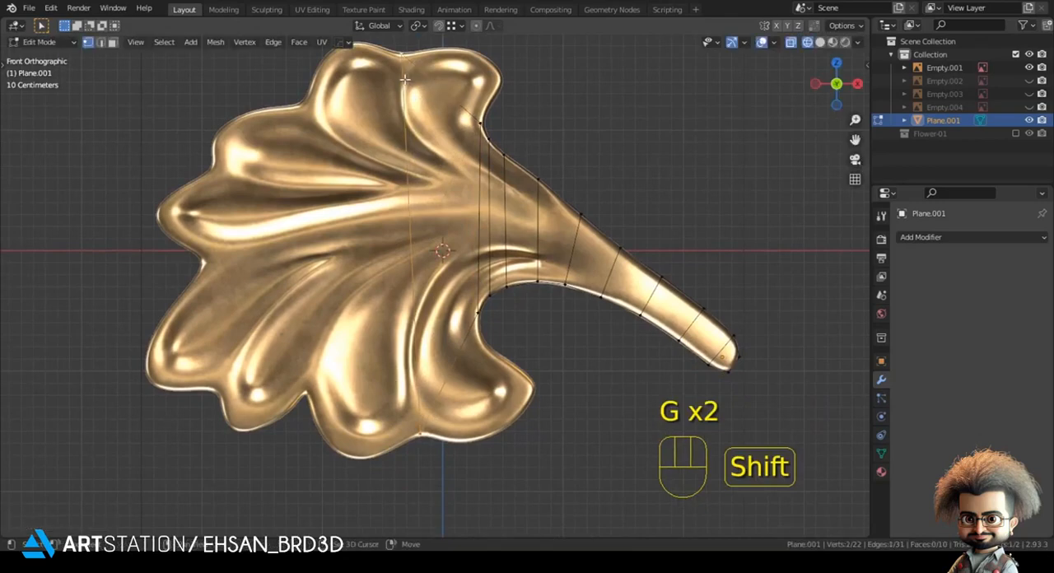
Step: Extrude the leaf's end edge to the second pair of notches and move the lower vertex into its notch
{"action": "middle_click_drag", "start_coordinate": [395, 105], "coordinate": [440, 107], "text": "shift"}
{"action": "key", "text": "e"}
{"action": "left_click", "coordinate": [352, 417]}
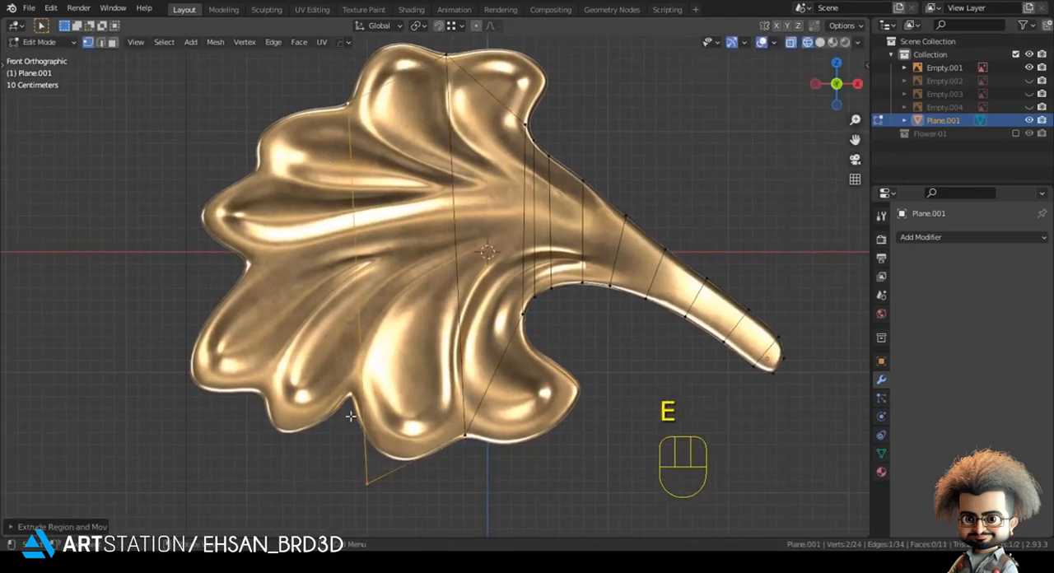
{"action": "key", "text": "g"}
{"action": "left_click", "coordinate": [349, 392], "text": "shift"}
Step: Extrude the end edge to the third pair of notches and raise the lower vertex onto the leaf's outline
{"action": "left_click", "coordinate": [353, 119], "text": "shift"}
{"action": "middle_click_drag", "start_coordinate": [347, 175], "coordinate": [516, 196], "text": "shift"}
{"action": "key", "text": "e"}
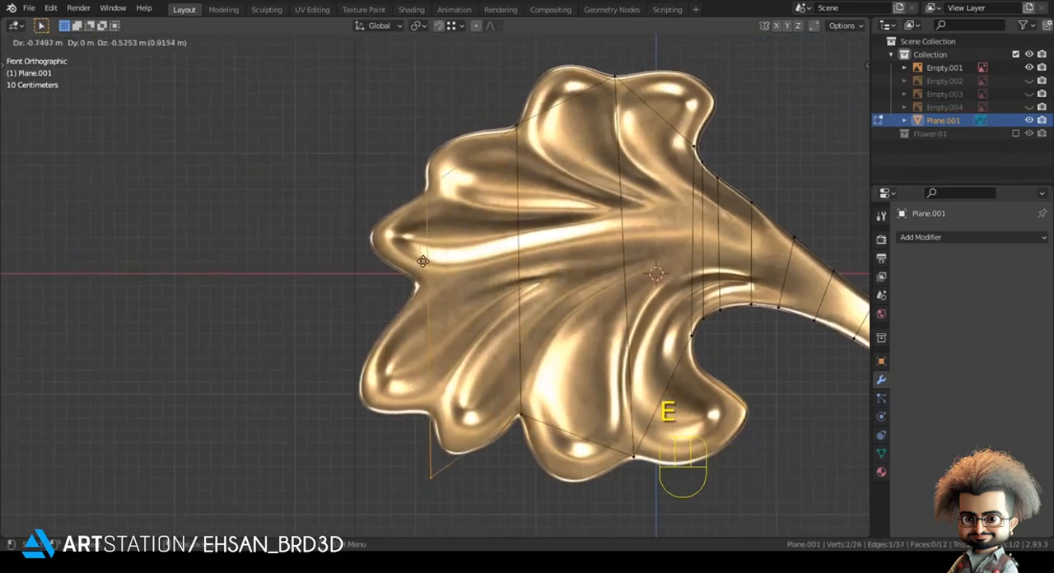
{"action": "left_click", "coordinate": [423, 280]}
{"action": "left_click", "coordinate": [436, 472]}
{"action": "key", "text": "g"}
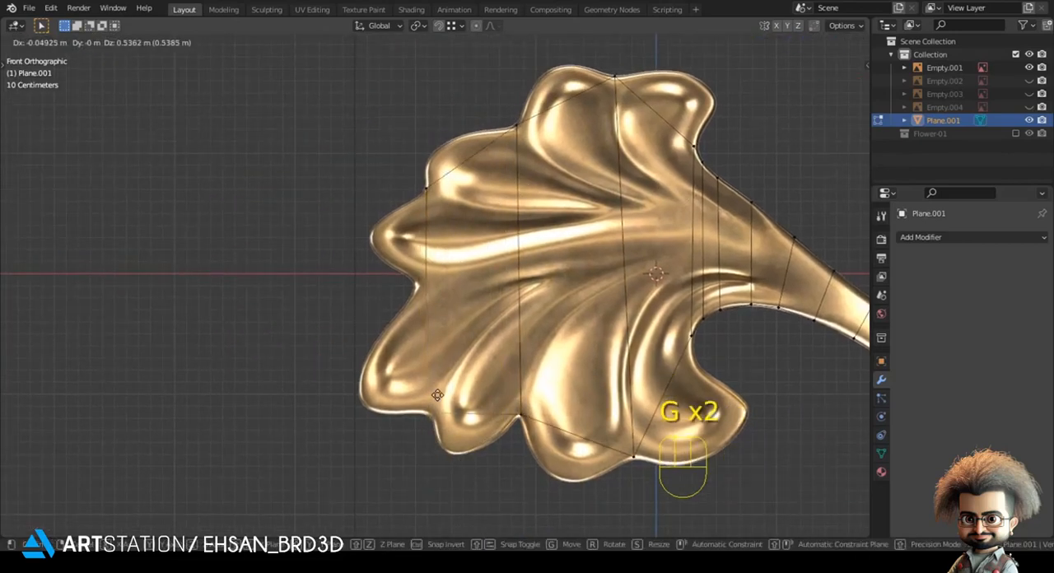
{"action": "left_click", "coordinate": [438, 396]}
Step: Extrude a narrow strip past the third notches and fit its upper and lower vertices to the leaf's outline
{"action": "left_click", "coordinate": [441, 202], "text": "shift"}
{"action": "middle_click_drag", "start_coordinate": [450, 230], "coordinate": [470, 225], "text": "shift"}
{"action": "key", "text": "e"}
{"action": "left_click", "coordinate": [459, 233]}
{"action": "left_click", "coordinate": [425, 189]}
{"action": "key", "text": "g"}
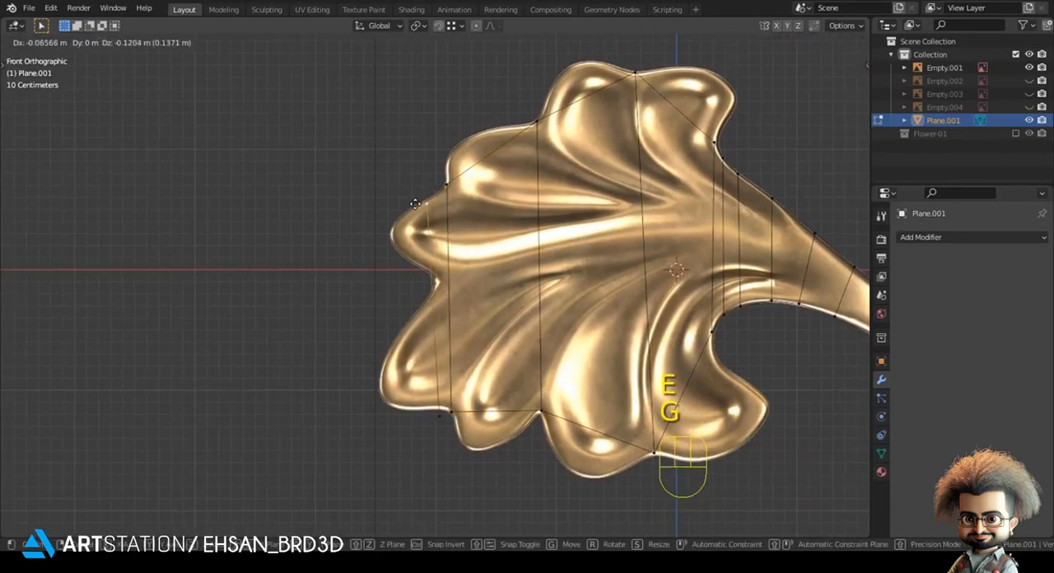
{"action": "left_click", "coordinate": [416, 200]}
{"action": "left_click", "coordinate": [433, 418]}
{"action": "key", "text": "g"}
{"action": "left_click", "coordinate": [428, 417]}
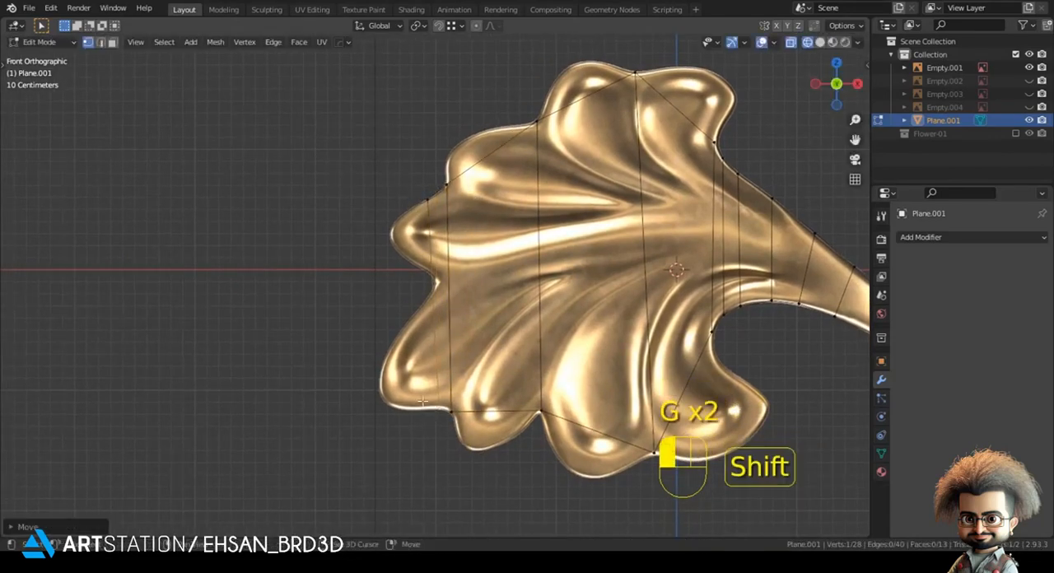
Step: Knife-cut across the narrow end strip at the left notch and move the cut vertices to align with the notch
{"action": "scroll", "coordinate": [434, 284], "scroll_direction": "up", "scroll_amount": 2}
{"action": "key", "text": "k"}
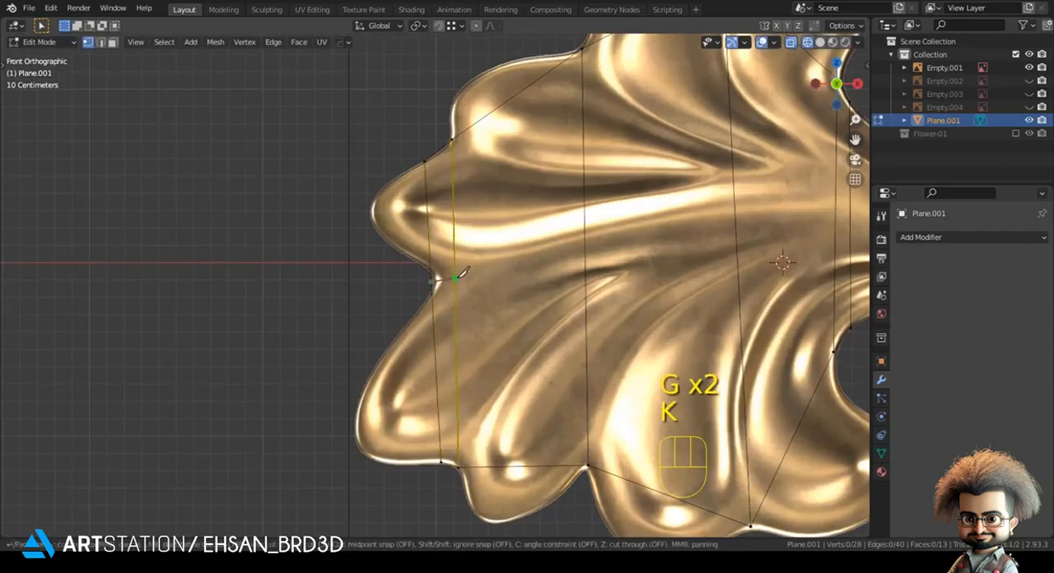
{"action": "left_click", "coordinate": [457, 279]}
{"action": "key", "text": "Return"}
{"action": "left_click_drag", "start_coordinate": [423, 269], "coordinate": [488, 306]}
{"action": "key", "text": "g"}
{"action": "left_click", "coordinate": [484, 293]}
Step: Extrude the edge above the left notch into the pointed left lobe and fit the new vertices to its outline
{"action": "left_click", "coordinate": [451, 277]}
{"action": "key", "text": "e"}
{"action": "left_click", "coordinate": [388, 271]}
{"action": "key", "text": "g"}
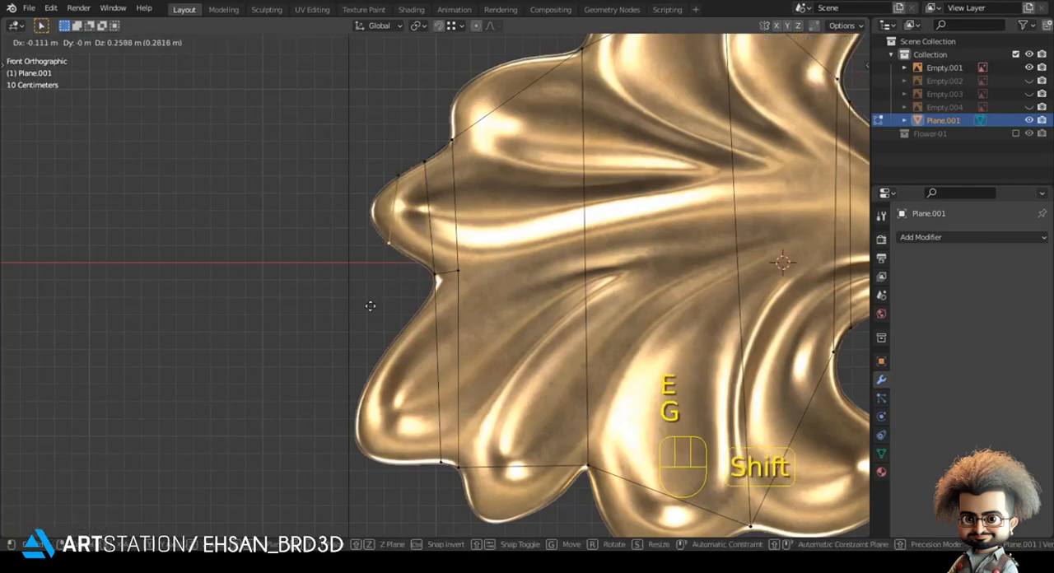
{"action": "left_click", "coordinate": [370, 306]}
Step: Extrude the pointed left lobe's end edge to its tip, scaling and moving it to match the tip's outline
{"action": "left_click", "coordinate": [399, 175], "text": "shift"}
{"action": "key", "text": "e"}
{"action": "left_click", "coordinate": [378, 238]}
{"action": "key", "text": "s"}
{"action": "left_click", "coordinate": [369, 234]}
{"action": "key", "text": "g"}
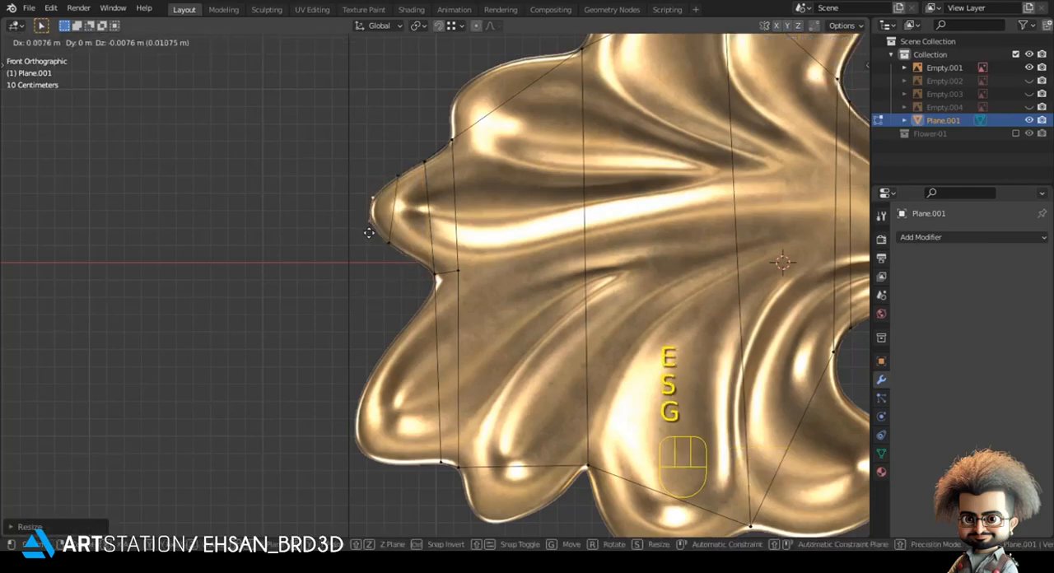
{"action": "left_click", "coordinate": [371, 235]}
{"action": "left_click", "coordinate": [351, 357]}
Step: Extrude the edge below the left notch into the lower-left lobe and raise its bottom vertex to the outline
{"action": "left_click", "coordinate": [446, 292]}
{"action": "left_click", "coordinate": [444, 458], "text": "shift"}
{"action": "middle_click_drag", "start_coordinate": [456, 414], "coordinate": [477, 349], "text": "shift"}
{"action": "key", "text": "e"}
{"action": "left_click", "coordinate": [425, 462]}
{"action": "key", "text": "g"}
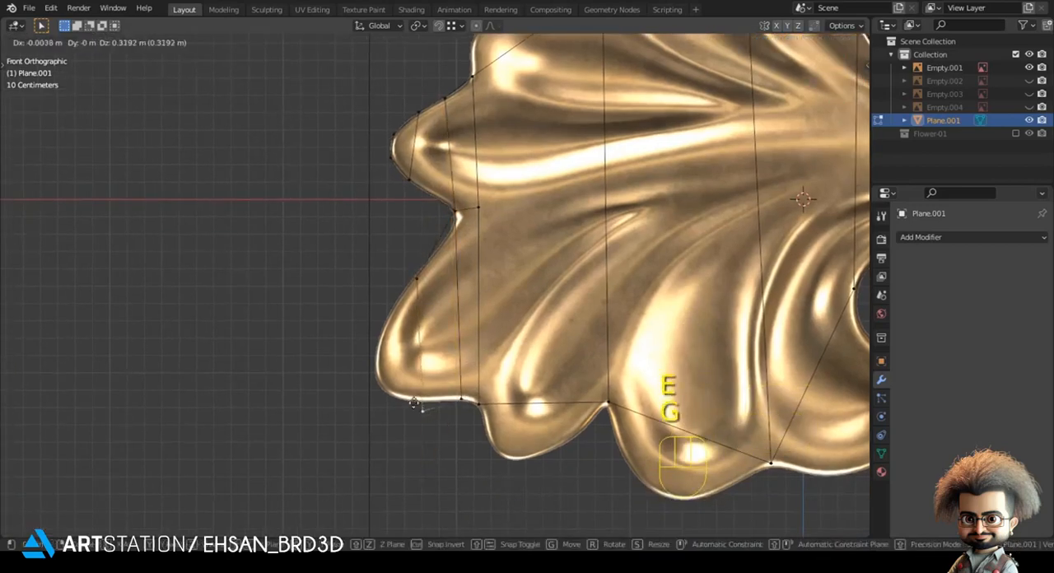
Step: Extrude the lower-left lobe's end edge closer to its rounded side and fit both new vertices to the outline
{"action": "left_click", "coordinate": [402, 282], "text": "shift"}
{"action": "middle_click_drag", "start_coordinate": [401, 355], "coordinate": [451, 321], "text": "shift"}
{"action": "key", "text": "e"}
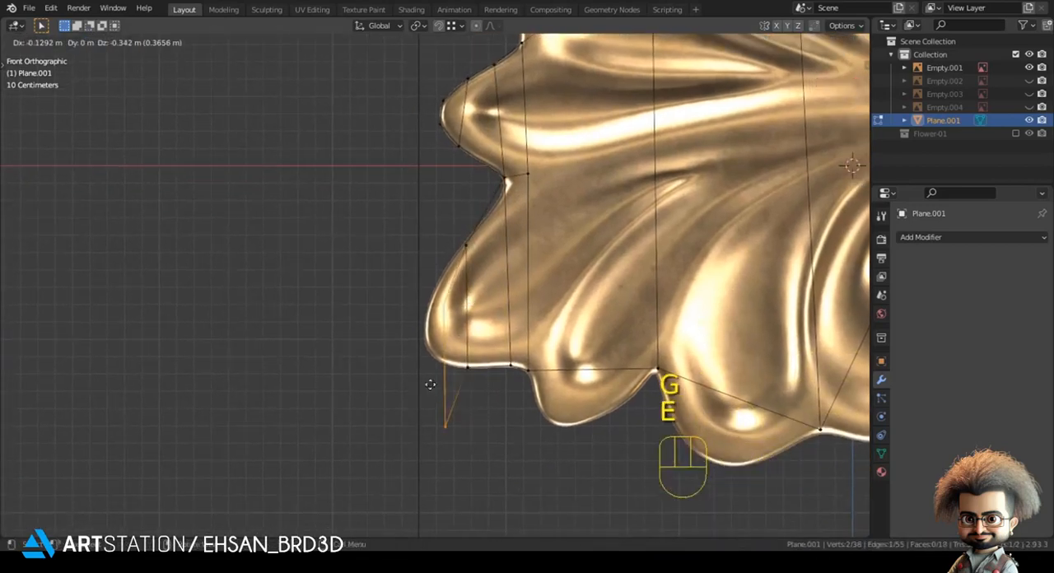
{"action": "left_click", "coordinate": [432, 412]}
{"action": "key", "text": "g"}
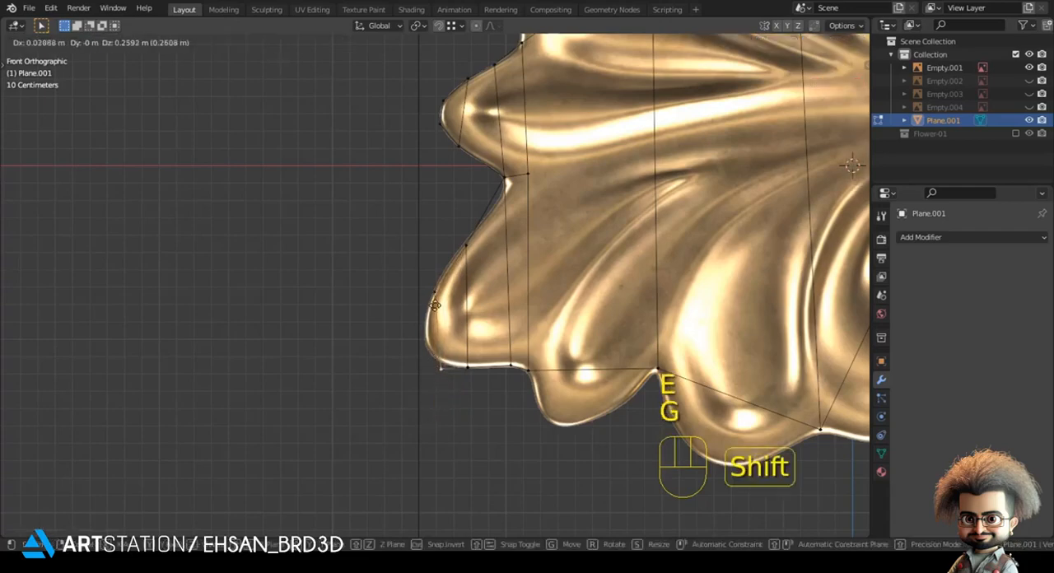
{"action": "left_click", "coordinate": [437, 289], "text": "shift"}
Step: Extrude the lower-left lobe's last edge to its outer side, scaling and moving it onto the rounded outline
{"action": "double_click", "coordinate": [437, 289], "text": "shift"}
{"action": "left_click_drag", "start_coordinate": [422, 276], "coordinate": [437, 416]}
{"action": "key", "text": "e"}
{"action": "key", "text": "s"}
{"action": "key", "text": "g"}
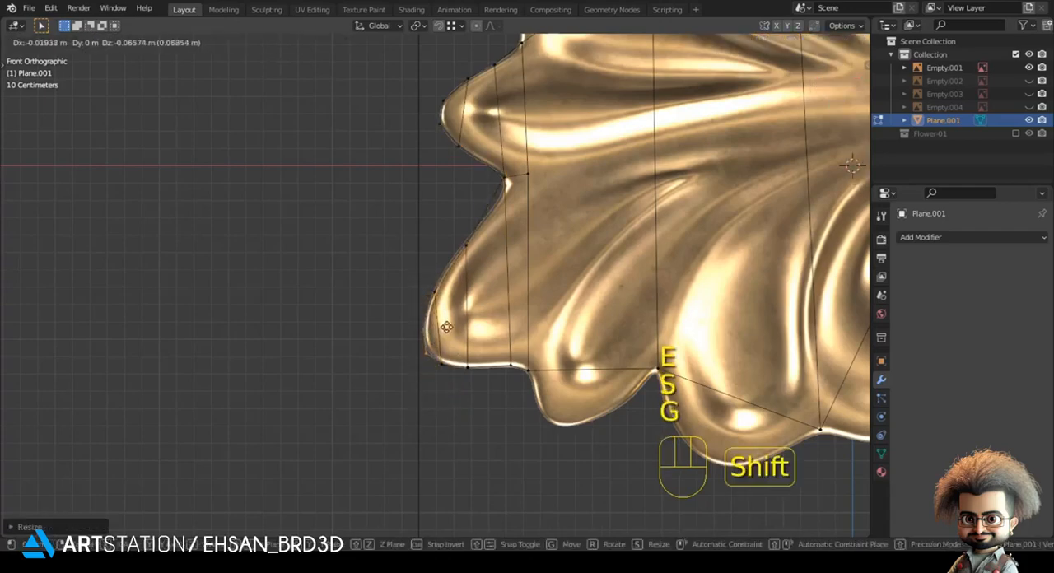
{"action": "left_click", "coordinate": [462, 308]}
Step: Adjust the vertices along the lower-left lobe's bottom edge so they follow the reference outline
{"action": "left_click", "coordinate": [445, 379]}
{"action": "key", "text": "g"}
{"action": "left_click", "coordinate": [451, 380]}
{"action": "left_click", "coordinate": [470, 379]}
{"action": "key", "text": "g"}
{"action": "left_click", "coordinate": [529, 433], "text": "shift"}
Step: Extrude the top edge of the small bottom lobe downward and move its right vertex onto the reference outline
{"action": "left_click", "coordinate": [542, 385]}
{"action": "left_click", "coordinate": [642, 393], "text": "shift"}
{"action": "middle_click_drag", "start_coordinate": [627, 419], "coordinate": [540, 362], "text": "shift"}
{"action": "key", "text": "e"}
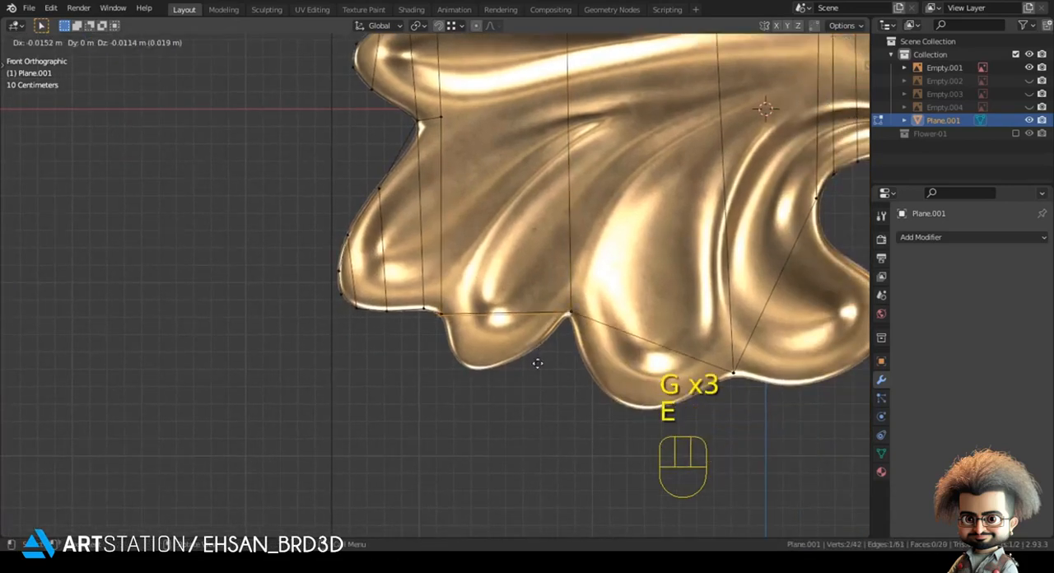
{"action": "left_click", "coordinate": [559, 340]}
{"action": "left_click", "coordinate": [582, 338]}
{"action": "key", "text": "g"}
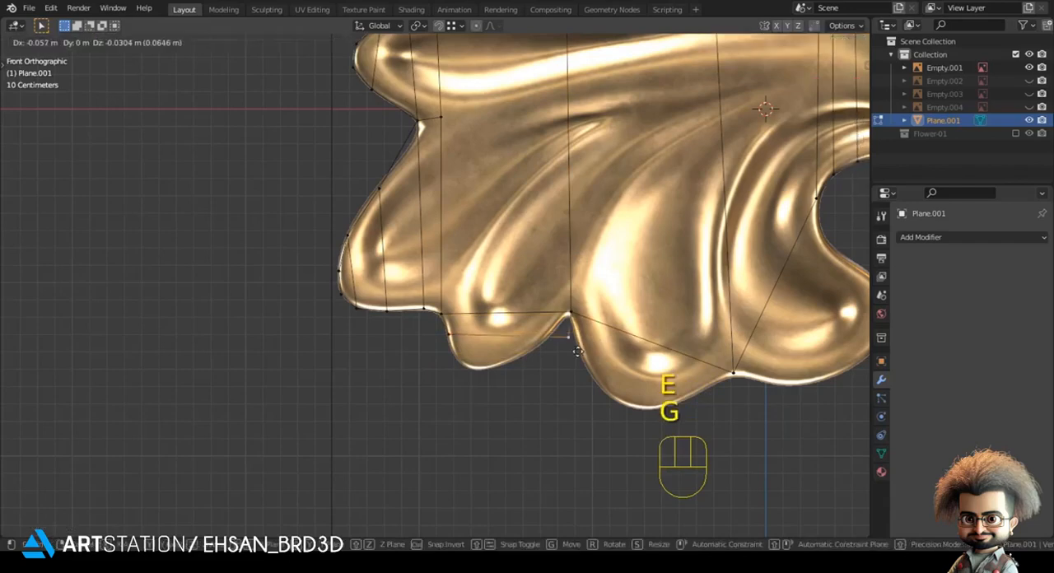
{"action": "left_click", "coordinate": [550, 349], "text": "shift"}
Step: Extrude the small bottom lobe's end edge to its rounded tip and fit the new vertices to the outline
{"action": "left_click", "coordinate": [452, 354], "text": "shift"}
{"action": "key", "text": "e"}
{"action": "left_click", "coordinate": [487, 415]}
{"action": "left_click", "coordinate": [553, 383]}
{"action": "key", "text": "g"}
{"action": "left_click", "coordinate": [478, 377]}
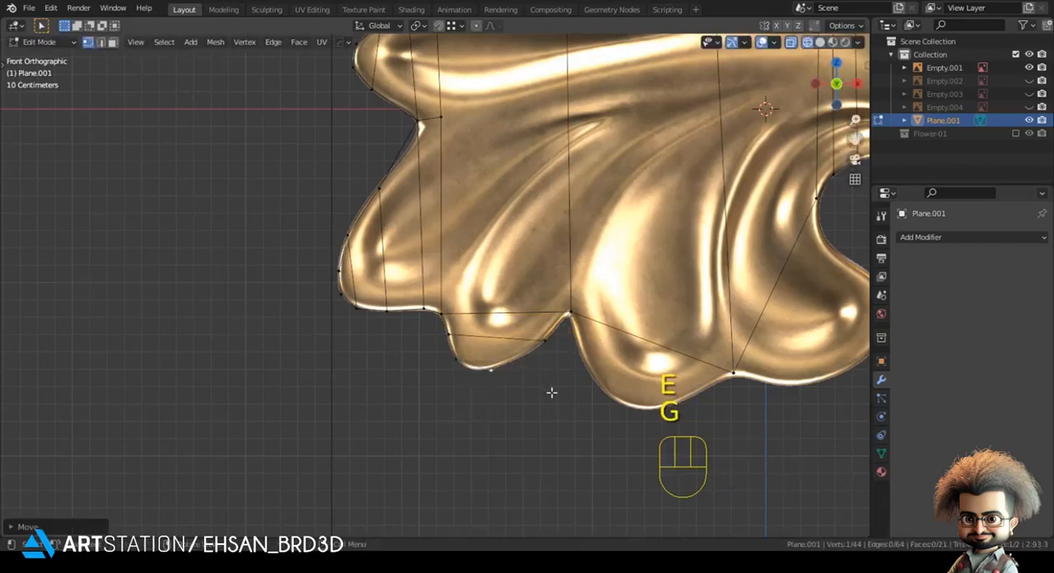
Step: Extrude the edge above the larger bottom-middle lobe downward and move the new vertices onto its sides
{"action": "middle_click_drag", "start_coordinate": [717, 396], "coordinate": [517, 365], "text": "shift"}
{"action": "key", "text": "e"}
{"action": "left_click", "coordinate": [554, 387]}
{"action": "key", "text": "g"}
{"action": "left_click", "coordinate": [381, 343]}
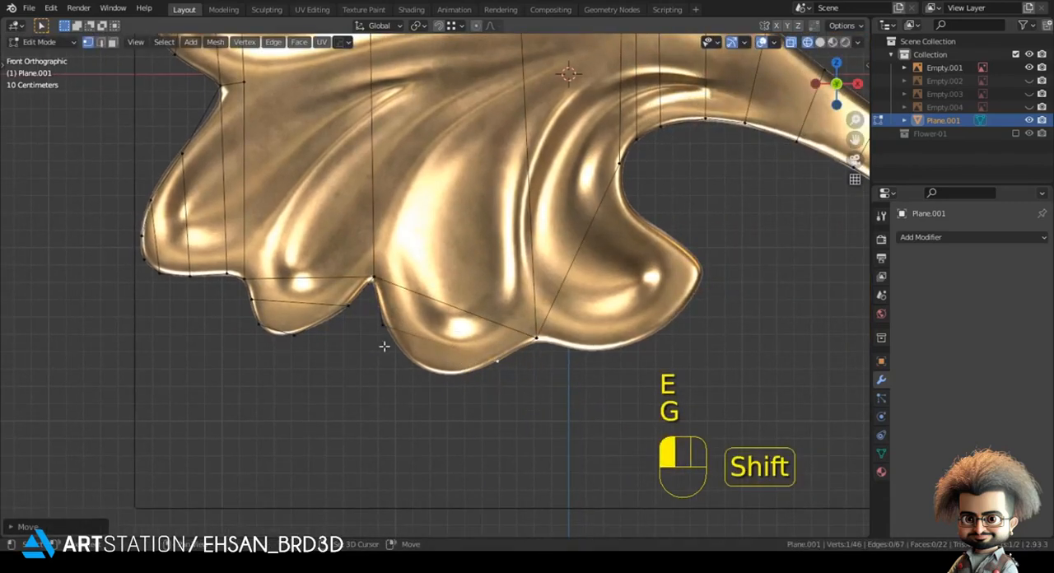
Step: Extrude the bottom-middle lobe's end edge, scaling and moving it to fit the lobe's rounded tip
{"action": "key", "text": "e"}
{"action": "key", "text": "s"}
{"action": "key", "text": "g"}
{"action": "left_click", "coordinate": [439, 399]}
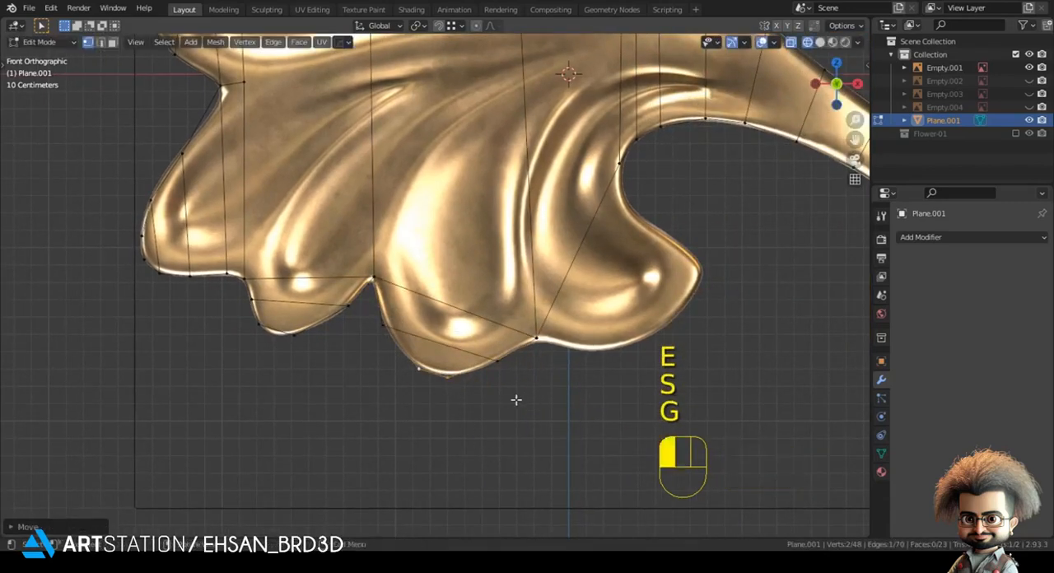
{"action": "left_click", "coordinate": [516, 400]}
Step: Extrude the slanted edge of the upper-left lobe outward and move both new vertices onto the reference outline
{"action": "scroll", "coordinate": [494, 362], "scroll_direction": "down", "scroll_amount": 3}
{"action": "middle_click_drag", "start_coordinate": [356, 100], "coordinate": [331, 355], "text": "shift"}
{"action": "scroll", "coordinate": [331, 355], "scroll_direction": "up", "scroll_amount": 2}
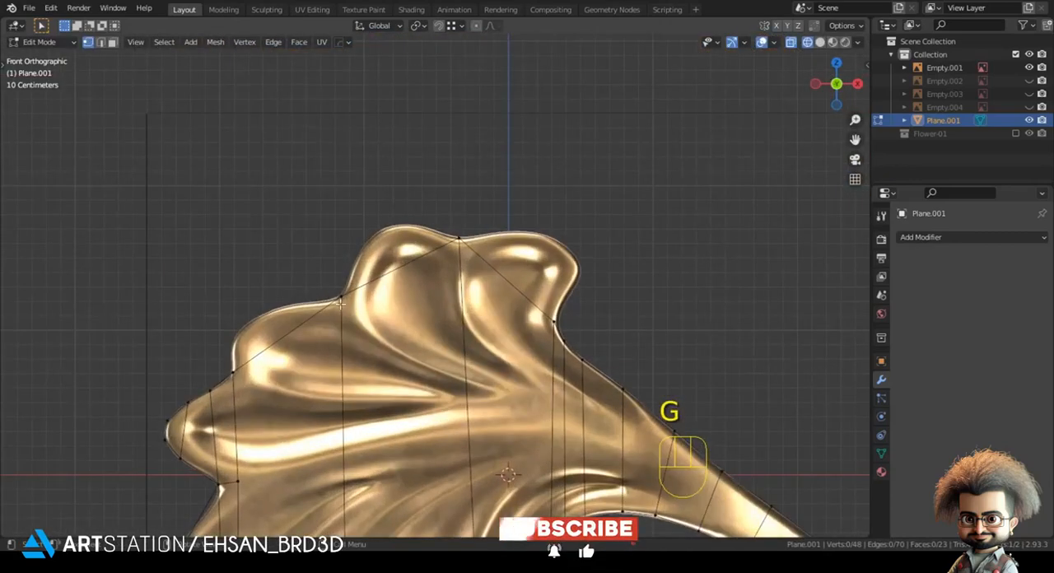
{"action": "middle_click_drag", "start_coordinate": [256, 361], "coordinate": [440, 304], "text": "shift"}
{"action": "scroll", "coordinate": [440, 303], "scroll_direction": "up", "scroll_amount": 3}
{"action": "left_click", "coordinate": [587, 207]}
{"action": "left_click", "coordinate": [415, 320], "text": "shift"}
{"action": "key", "text": "e"}
{"action": "left_click", "coordinate": [297, 351]}
{"action": "key", "text": "g"}
{"action": "key", "text": "g"}
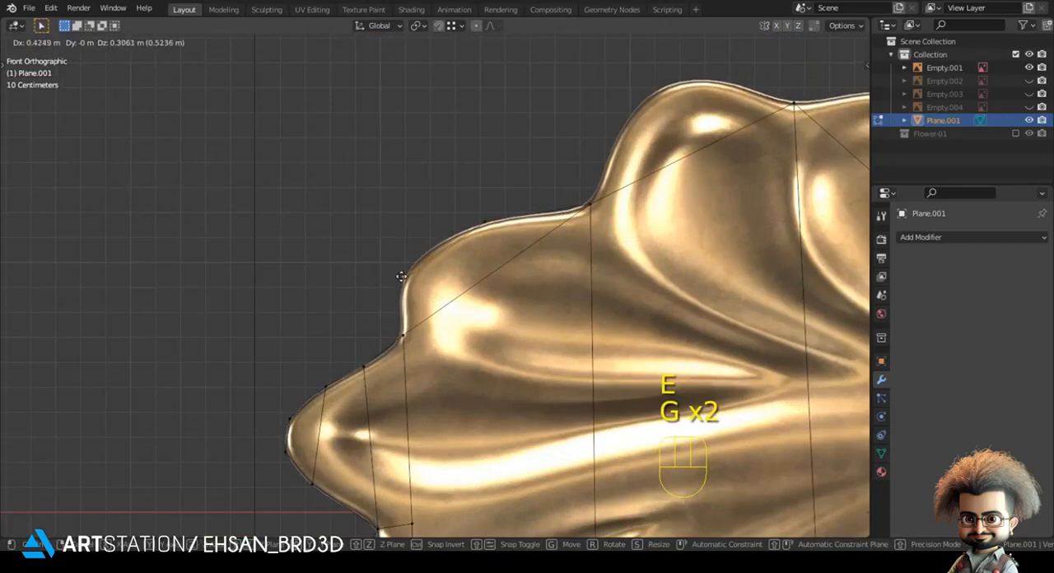
{"action": "left_click", "coordinate": [402, 276]}
Step: Refine the upper-left lobe's outer vertices so its edges follow the curved outline more closely
{"action": "left_click", "coordinate": [451, 233]}
{"action": "key", "text": "g"}
{"action": "left_click", "coordinate": [445, 225]}
{"action": "left_click", "coordinate": [510, 167]}
{"action": "middle_click_drag", "start_coordinate": [510, 164], "coordinate": [312, 278], "text": "shift"}
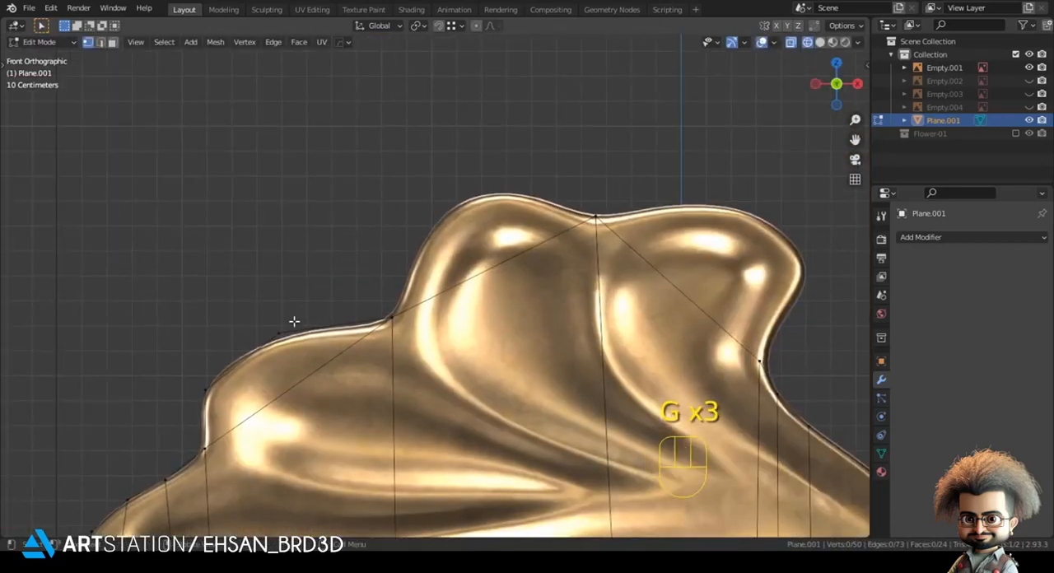
{"action": "left_click", "coordinate": [281, 332]}
{"action": "key", "text": "g"}
{"action": "left_click", "coordinate": [274, 325]}
{"action": "left_click", "coordinate": [155, 404]}
{"action": "left_click", "coordinate": [191, 384]}
{"action": "key", "text": "g"}
{"action": "left_click", "coordinate": [188, 379]}
Step: Extrude the edge of the top-middle lobe outward and fit both new vertices to the lobe's sides
{"action": "left_click", "coordinate": [311, 226]}
{"action": "left_click", "coordinate": [395, 308]}
{"action": "left_click", "coordinate": [588, 203], "text": "shift"}
{"action": "middle_click_drag", "start_coordinate": [587, 204], "coordinate": [562, 301], "text": "shift"}
{"action": "key", "text": "e"}
{"action": "left_click", "coordinate": [348, 391]}
{"action": "key", "text": "g"}
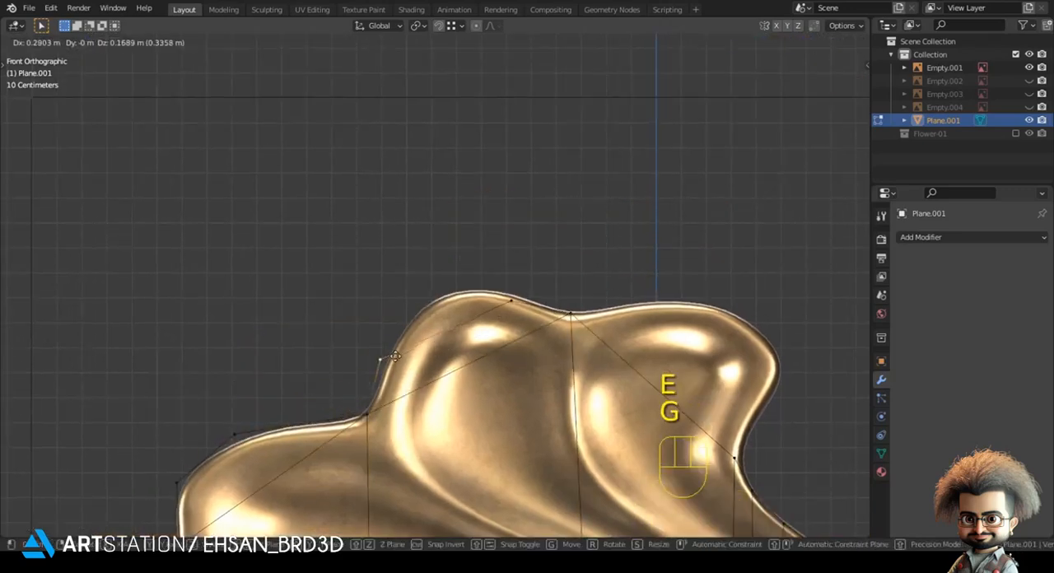
{"action": "left_click", "coordinate": [502, 306], "text": "shift"}
{"action": "left_click", "coordinate": [503, 306]}
{"action": "key", "text": "g"}
{"action": "left_click", "coordinate": [510, 302], "text": "shift"}
Step: Extrude the top-middle lobe's end edge to its crest, scaling and moving it onto the rounded outline
{"action": "left_click", "coordinate": [376, 341], "text": "shift"}
{"action": "key", "text": "e"}
{"action": "key", "text": "s"}
{"action": "left_click", "coordinate": [479, 289]}
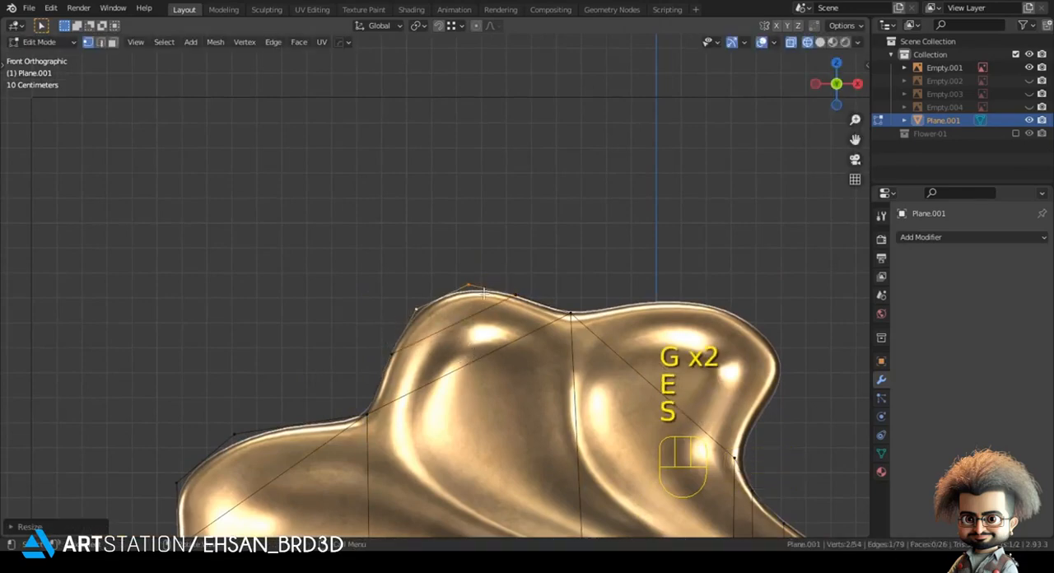
{"action": "key", "text": "g"}
{"action": "left_click", "coordinate": [504, 310], "text": "shift"}
{"action": "key", "text": "s"}
{"action": "left_click", "coordinate": [499, 310]}
{"action": "key", "text": "g"}
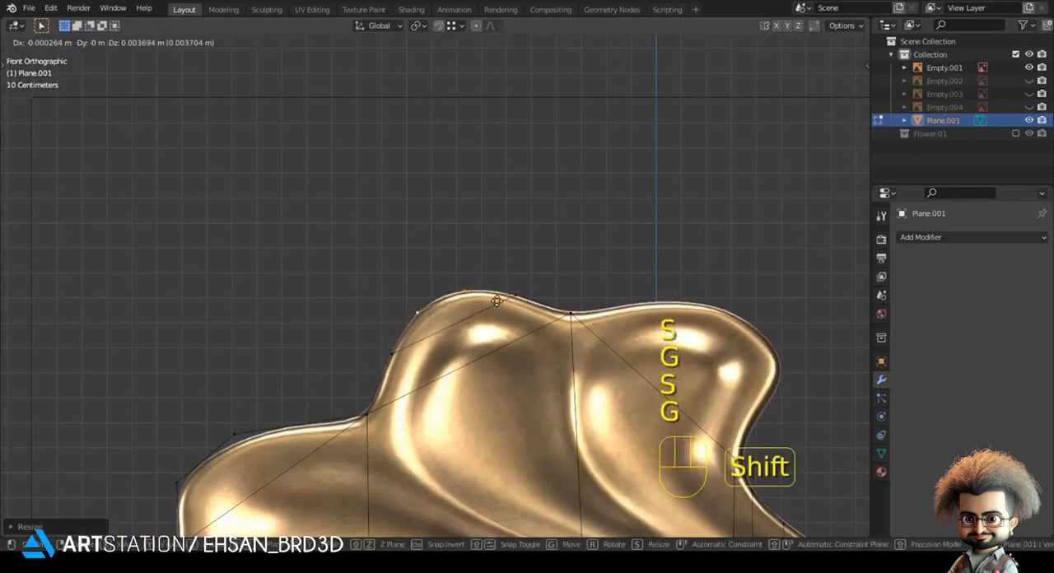
{"action": "left_click", "coordinate": [499, 309], "text": "shift"}
Step: Extrude the edge of the upper-right lobe outward and place the new vertices on its top and right outline
{"action": "middle_click_drag", "start_coordinate": [577, 325], "coordinate": [409, 313], "text": "shift"}
{"action": "left_click", "coordinate": [404, 303]}
{"action": "middle_click_drag", "start_coordinate": [478, 407], "coordinate": [358, 377], "text": "shift"}
{"action": "key", "text": "e"}
{"action": "left_click", "coordinate": [373, 333]}
{"action": "left_click", "coordinate": [315, 237]}
{"action": "key", "text": "g"}
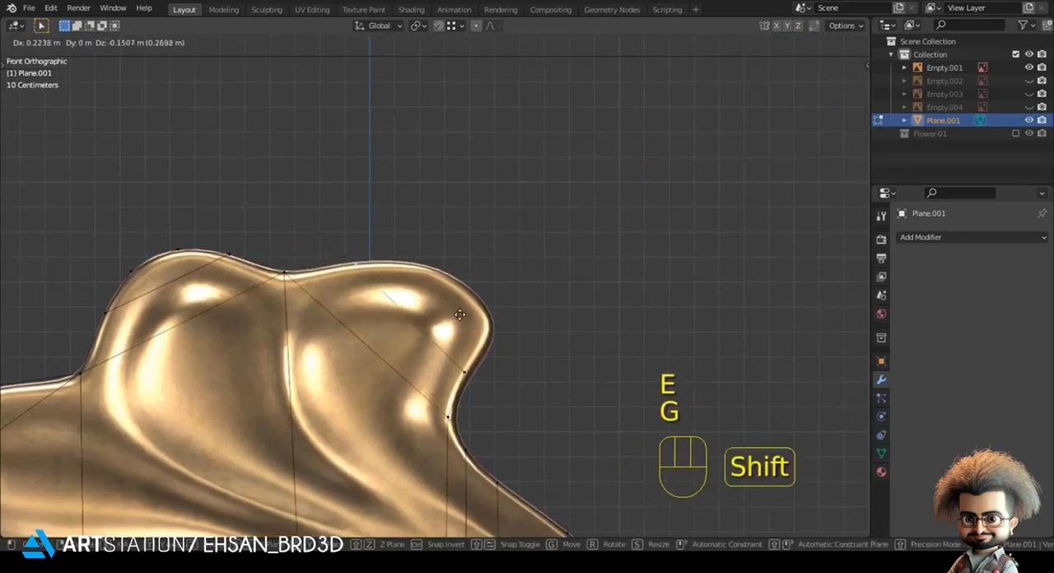
{"action": "left_click", "coordinate": [455, 313], "text": "shift"}
Step: Extrude the upper-right lobe's end edge closer to its corner and fit the new vertices to the outline
{"action": "left_click", "coordinate": [475, 373], "text": "shift"}
{"action": "key", "text": "e"}
{"action": "left_click", "coordinate": [520, 339]}
{"action": "key", "text": "g"}
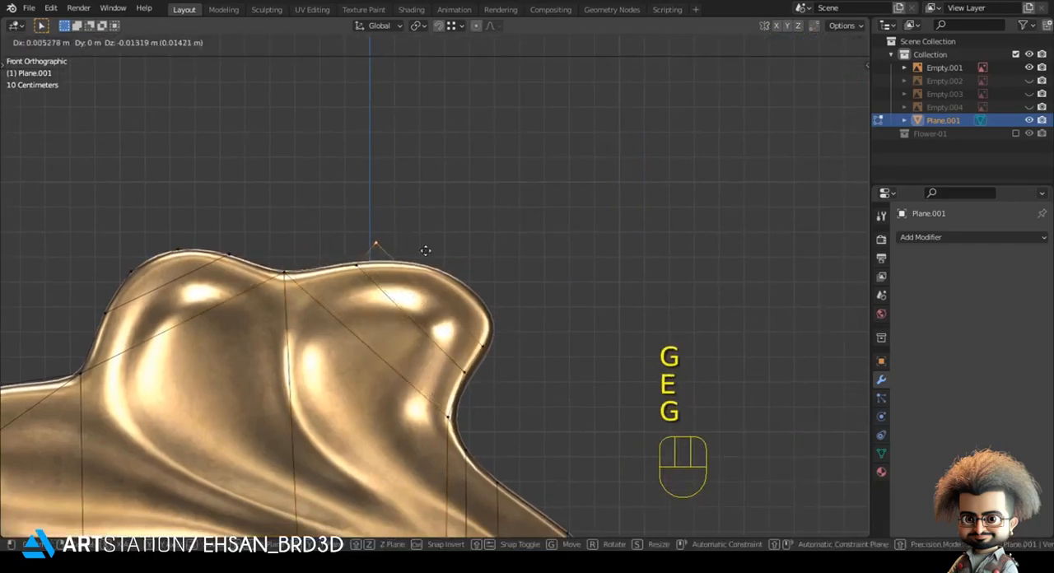
{"action": "left_click", "coordinate": [458, 260]}
Step: Extrude the upper-right lobe's last edge to its rounded corner, scaling it and moving the vertices onto the outline
{"action": "left_click", "coordinate": [489, 346], "text": "shift"}
{"action": "key", "text": "e"}
{"action": "left_click", "coordinate": [524, 332]}
{"action": "key", "text": "s"}
{"action": "left_click", "coordinate": [510, 339]}
{"action": "key", "text": "g"}
{"action": "left_click", "coordinate": [514, 343]}
{"action": "key", "text": "g"}
{"action": "left_click", "coordinate": [560, 343]}
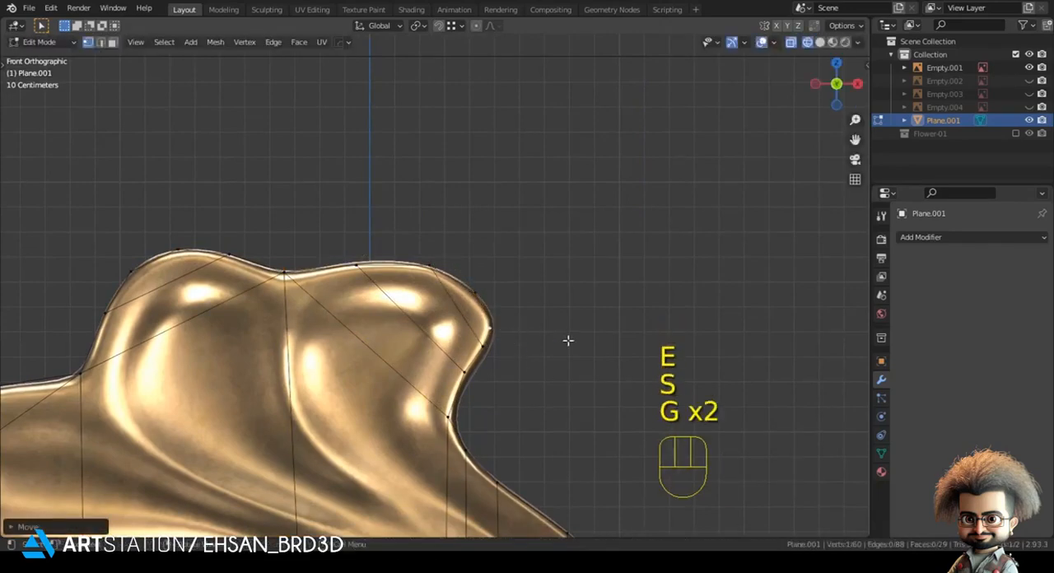
{"action": "key", "text": "g"}
{"action": "left_click", "coordinate": [509, 318]}
{"action": "left_click", "coordinate": [676, 379]}
Step: Extrude the edge of the lower-right lobe beside the stem's hollow and move its vertices onto the outline
{"action": "scroll", "coordinate": [675, 379], "scroll_direction": "down", "scroll_amount": 5}
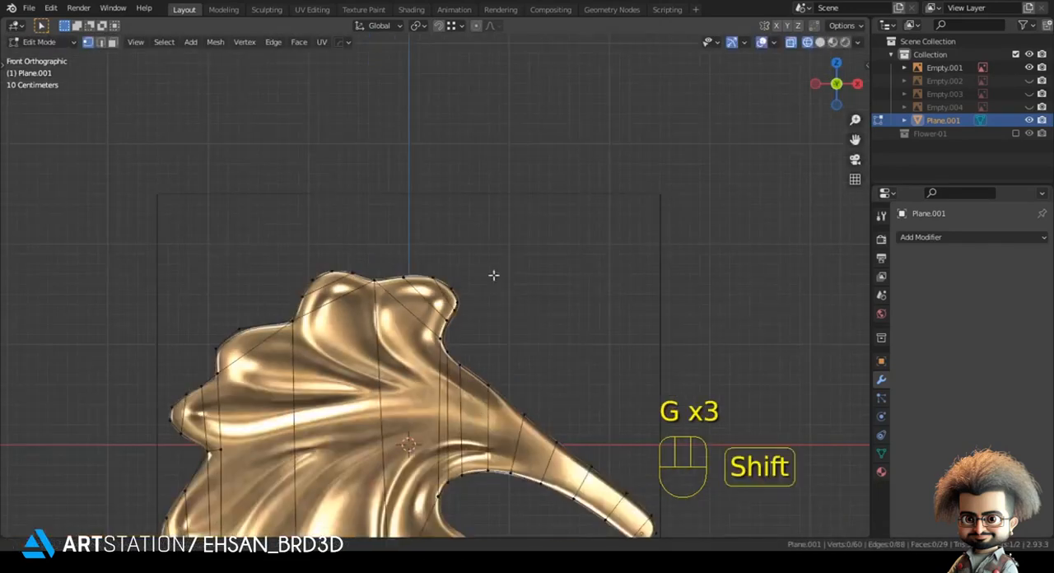
{"action": "middle_click_drag", "start_coordinate": [491, 306], "coordinate": [504, 168], "text": "shift"}
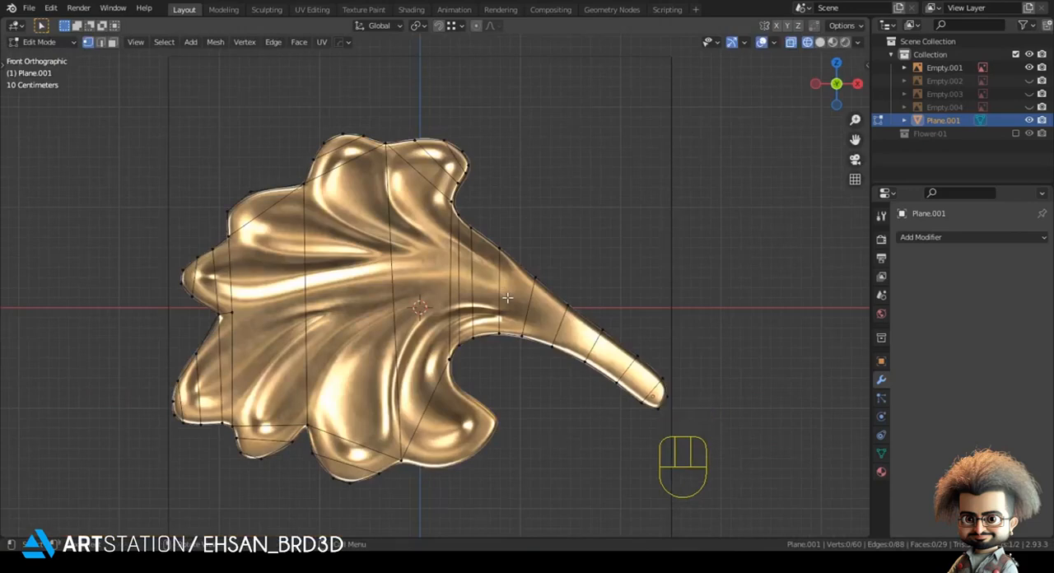
{"action": "middle_click_drag", "start_coordinate": [472, 351], "coordinate": [453, 257], "text": "shift"}
{"action": "scroll", "coordinate": [436, 266], "scroll_direction": "up", "scroll_amount": 3}
{"action": "left_click", "coordinate": [430, 250]}
{"action": "left_click", "coordinate": [347, 435], "text": "shift"}
{"action": "key", "text": "e"}
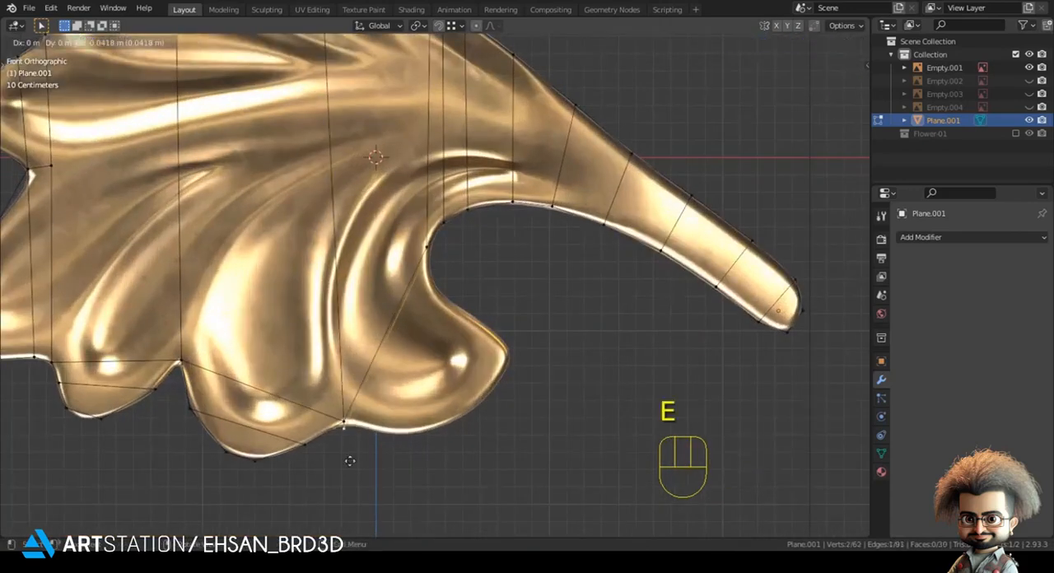
{"action": "left_click", "coordinate": [350, 461]}
{"action": "key", "text": "g"}
{"action": "left_click", "coordinate": [421, 333]}
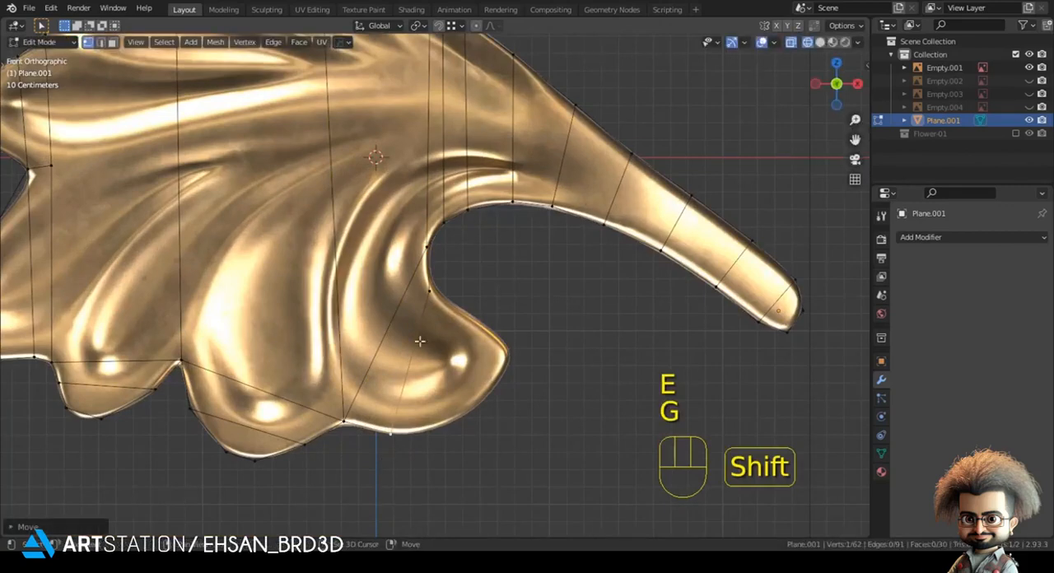
Step: Extrude the lower-right lobe's end edge further right and fit its upper and lower vertices to the outline
{"action": "middle_click_drag", "start_coordinate": [421, 334], "coordinate": [354, 296], "text": "shift"}
{"action": "key", "text": "e"}
{"action": "left_click", "coordinate": [401, 328]}
{"action": "left_click", "coordinate": [363, 430]}
{"action": "key", "text": "g"}
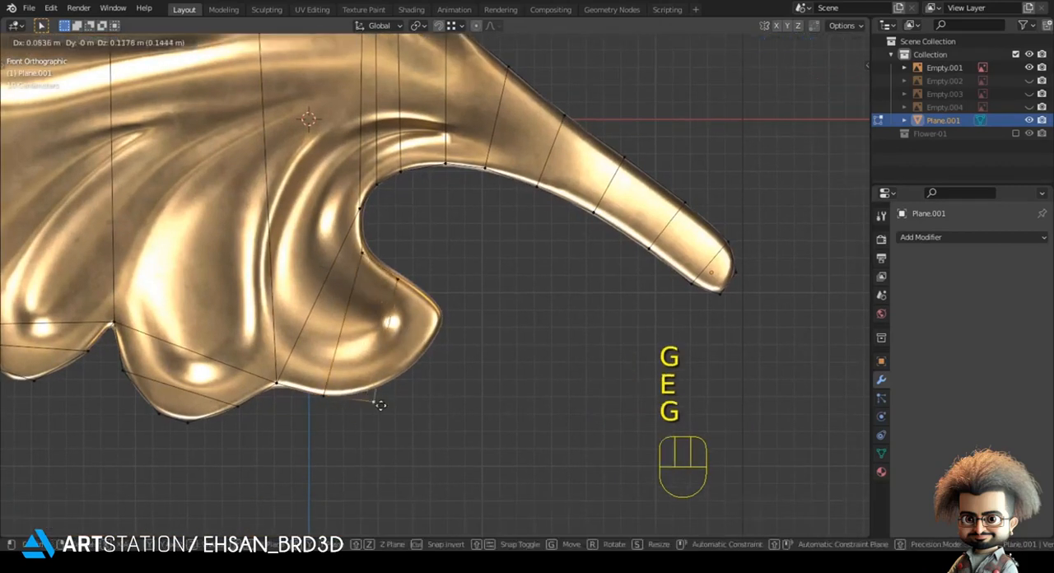
{"action": "left_click", "coordinate": [421, 318]}
Step: Extrude the lower-right lobe's end edge toward its tip and move the lower vertex onto the outline
{"action": "left_click", "coordinate": [400, 283], "text": "shift"}
{"action": "scroll", "coordinate": [412, 313], "scroll_direction": "up", "scroll_amount": 3}
{"action": "key", "text": "e"}
{"action": "left_click", "coordinate": [468, 391]}
{"action": "left_click", "coordinate": [413, 474]}
{"action": "key", "text": "g"}
{"action": "left_click", "coordinate": [452, 419], "text": "shift"}
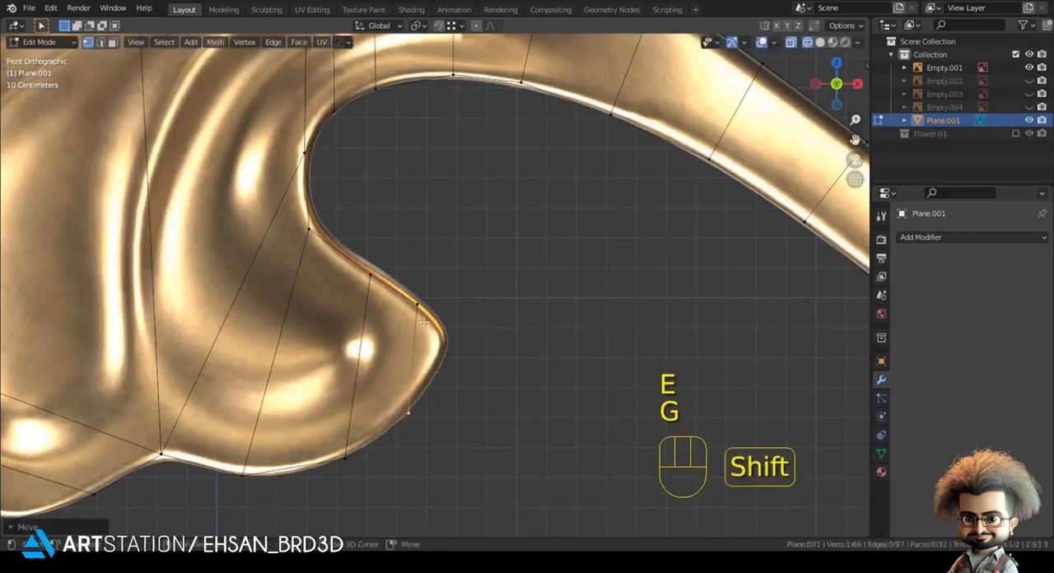
Step: Extrude the lower-right lobe's last edge to its tip, scaling it to fit, and adjust the lobe's bottom vertex
{"action": "left_click", "coordinate": [435, 315], "text": "shift"}
{"action": "key", "text": "e"}
{"action": "left_click", "coordinate": [483, 360]}
{"action": "key", "text": "s"}
{"action": "left_click", "coordinate": [461, 337]}
{"action": "key", "text": "g"}
{"action": "left_click", "coordinate": [462, 337]}
{"action": "key", "text": "s"}
{"action": "left_click", "coordinate": [465, 338]}
{"action": "left_click", "coordinate": [364, 471]}
{"action": "key", "text": "g"}
{"action": "left_click", "coordinate": [349, 484]}
{"action": "left_click", "coordinate": [444, 435]}
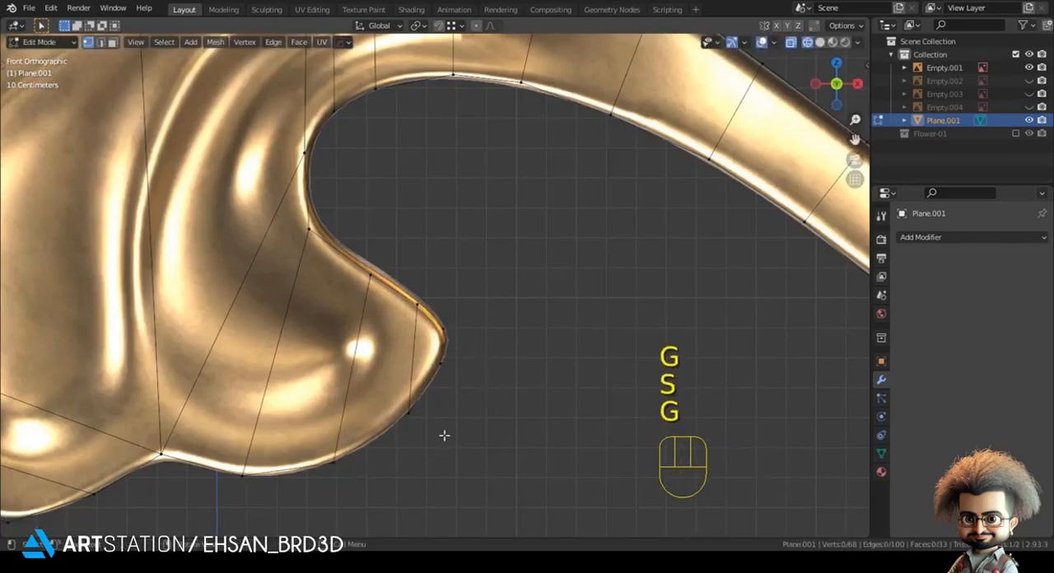
Step: Examine the traced mesh around the stem and the upper-right lobe
{"action": "scroll", "coordinate": [424, 404], "scroll_direction": "down", "scroll_amount": 4}
{"action": "middle_click_drag", "start_coordinate": [397, 353], "coordinate": [300, 429], "text": "shift"}
{"action": "middle_click_drag", "start_coordinate": [322, 285], "coordinate": [393, 360], "text": "shift"}
{"action": "scroll", "coordinate": [412, 337], "scroll_direction": "up", "scroll_amount": 3}
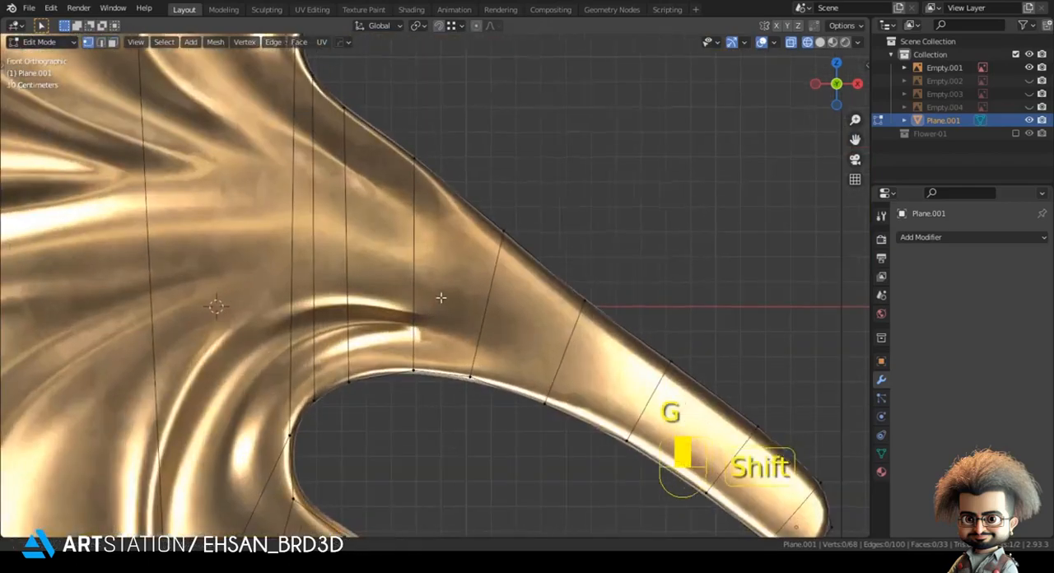
{"action": "middle_click_drag", "start_coordinate": [440, 299], "coordinate": [463, 282], "text": "shift"}
{"action": "scroll", "coordinate": [380, 231], "scroll_direction": "down", "scroll_amount": 3}
{"action": "middle_click_drag", "start_coordinate": [379, 230], "coordinate": [407, 390], "text": "shift"}
{"action": "scroll", "coordinate": [396, 378], "scroll_direction": "up", "scroll_amount": 2}
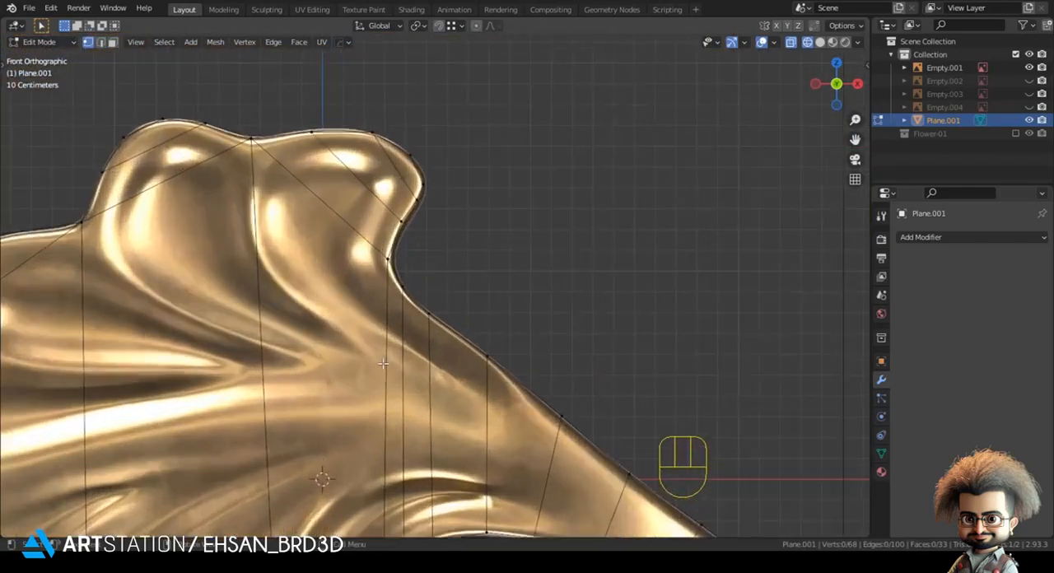
{"action": "scroll", "coordinate": [383, 363], "scroll_direction": "down", "scroll_amount": 1}
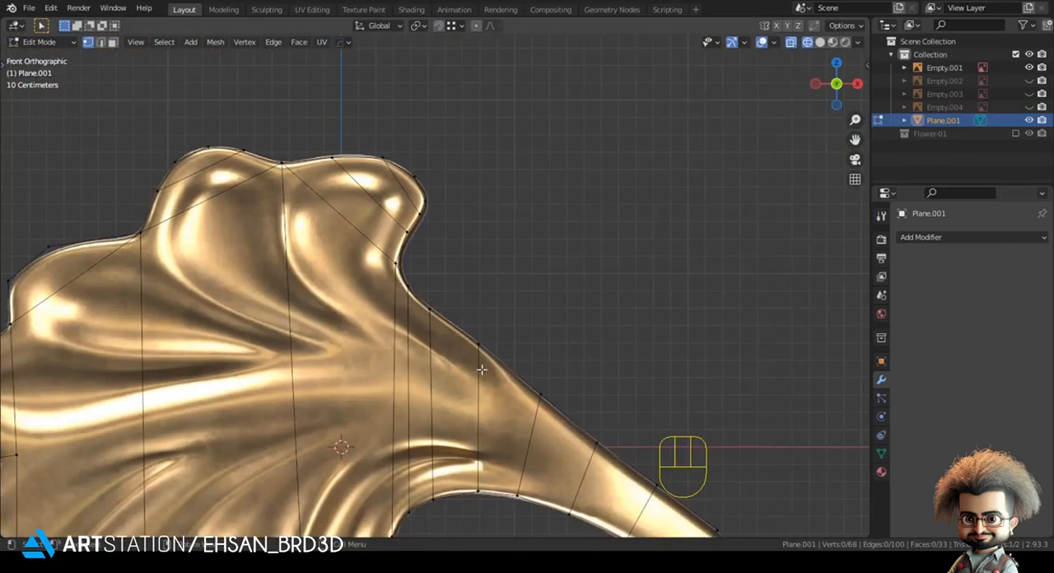
Step: Knife-cut an inner line from the stem's upper side up into the upper-right lobe and adjust its end vertex
{"action": "key", "text": "k"}
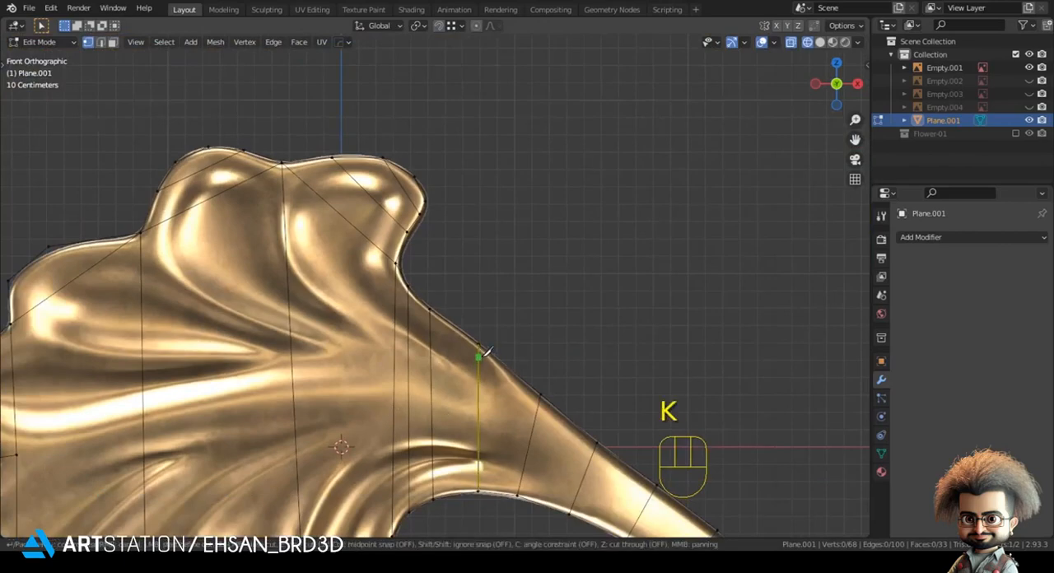
{"action": "scroll", "coordinate": [436, 316], "scroll_direction": "up", "scroll_amount": 3}
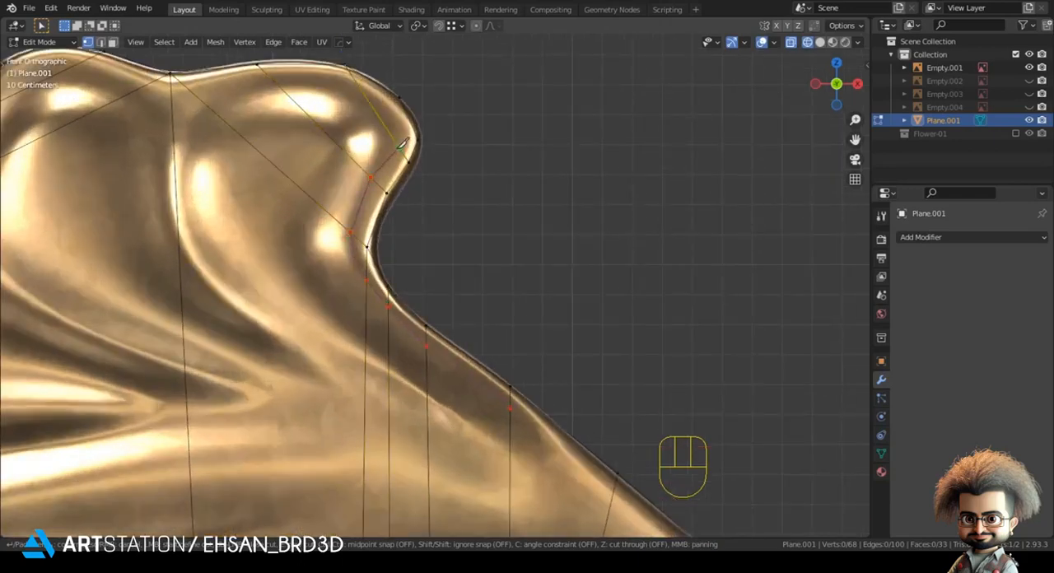
{"action": "middle_click_drag", "start_coordinate": [389, 174], "coordinate": [431, 185], "text": "shift"}
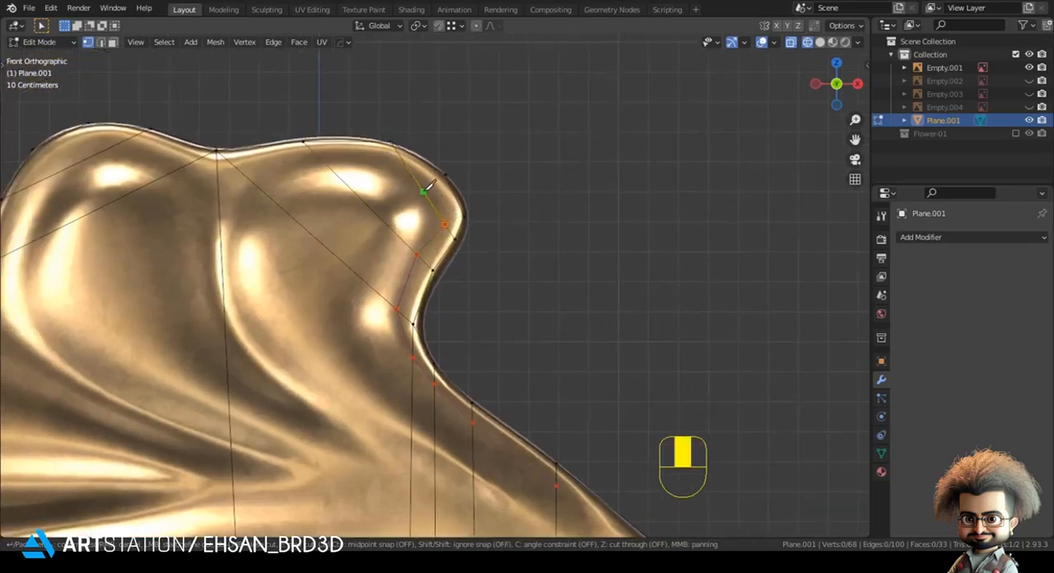
{"action": "key", "text": "Return"}
{"action": "left_click", "coordinate": [433, 222]}
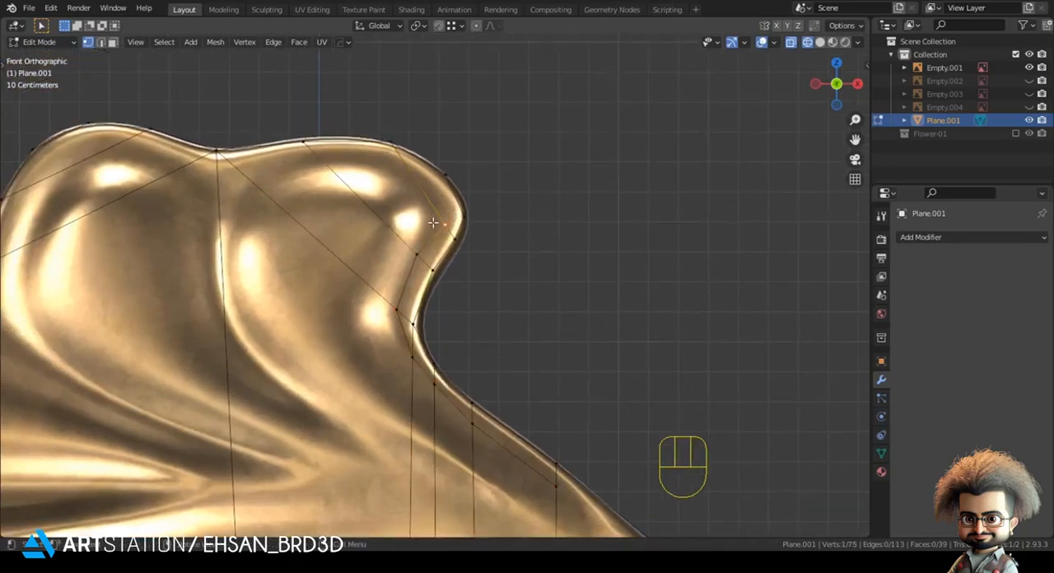
{"action": "key", "text": "g"}
{"action": "left_click", "coordinate": [431, 205]}
Step: Knife-cut a line around the upper-right lobe's inner bulge and down its crease to the stem's upper edge
{"action": "key", "text": "k"}
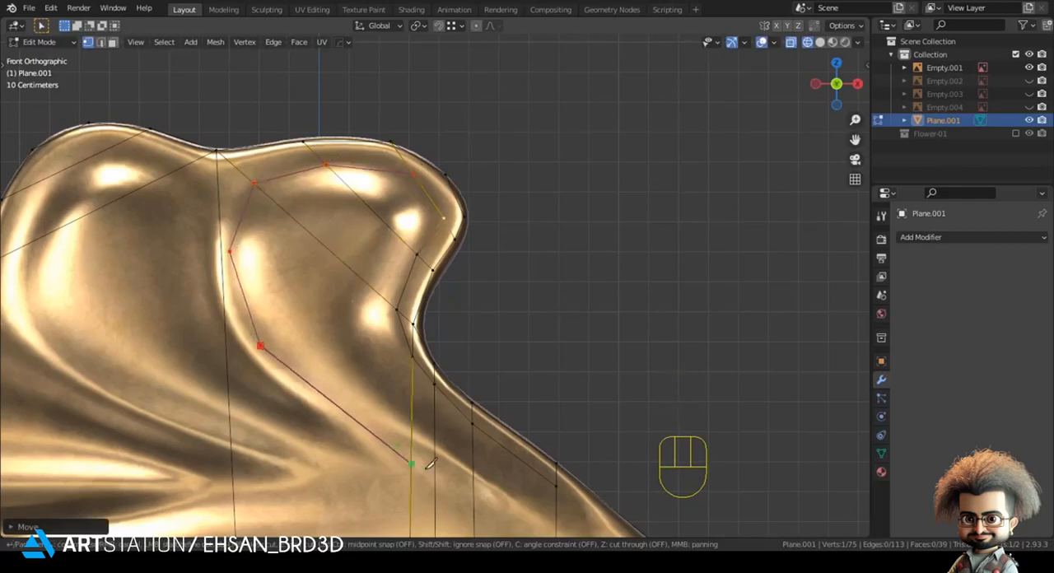
{"action": "scroll", "coordinate": [430, 460], "scroll_direction": "down", "scroll_amount": 2}
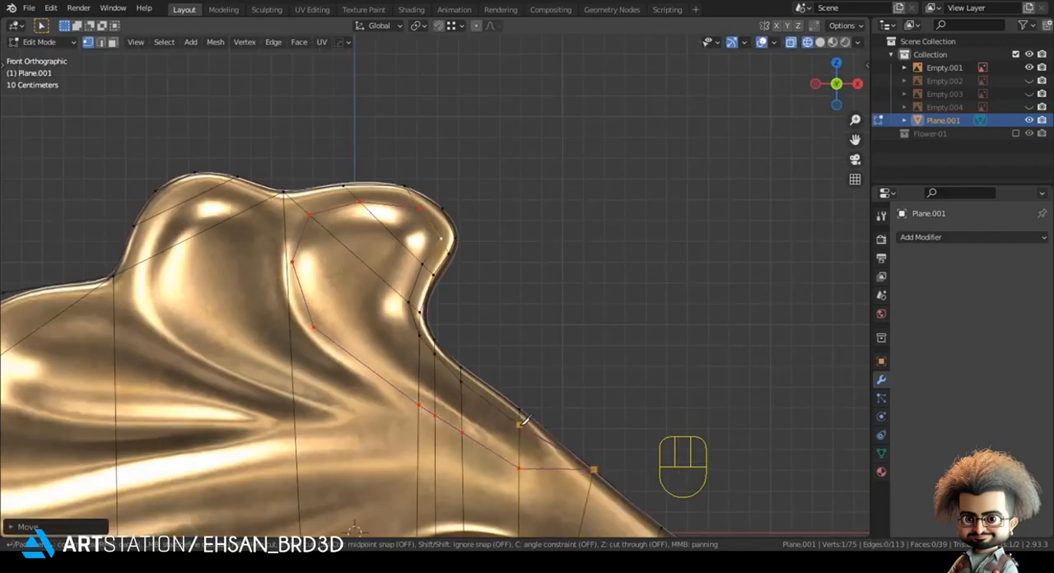
{"action": "key", "text": "Return"}
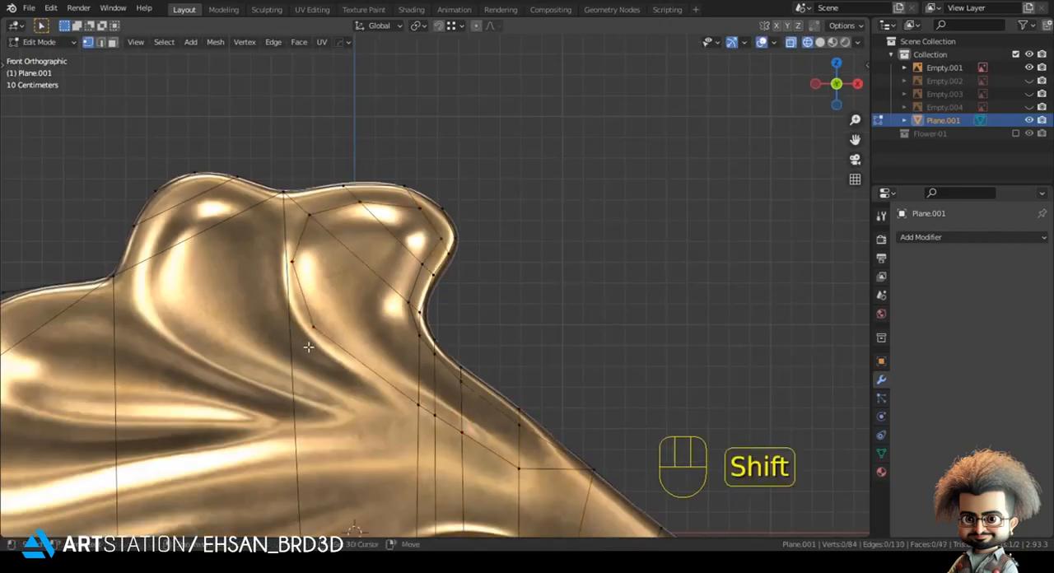
Step: Knife-cut a line around the top-middle lobe's inner bulge and along its lower crease to the existing cut
{"action": "middle_click_drag", "start_coordinate": [305, 337], "coordinate": [399, 373], "text": "shift"}
{"action": "key", "text": "k"}
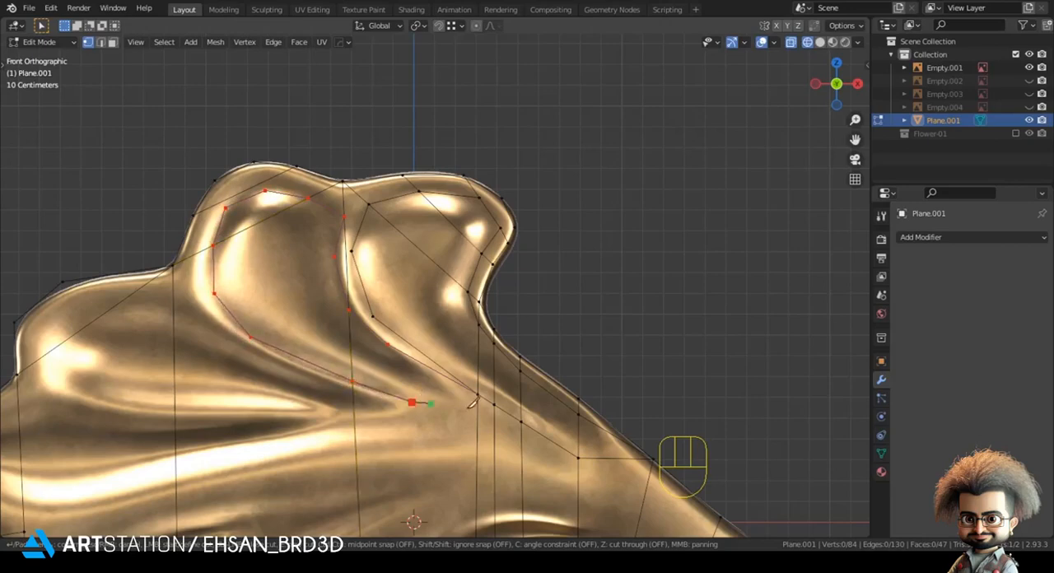
{"action": "key", "text": "Return"}
{"action": "scroll", "coordinate": [397, 398], "scroll_direction": "down", "scroll_amount": 2}
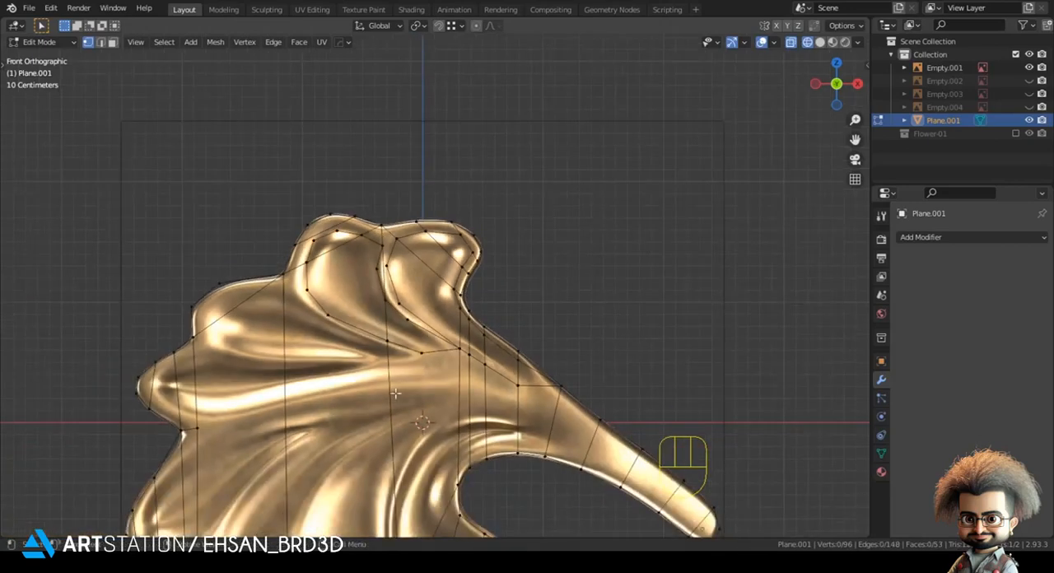
Step: Knife-cut a line from the existing crease cut along the upper-left lobe's lower crease and around its inner bulge
{"action": "scroll", "coordinate": [372, 382], "scroll_direction": "up", "scroll_amount": 2}
{"action": "key", "text": "k"}
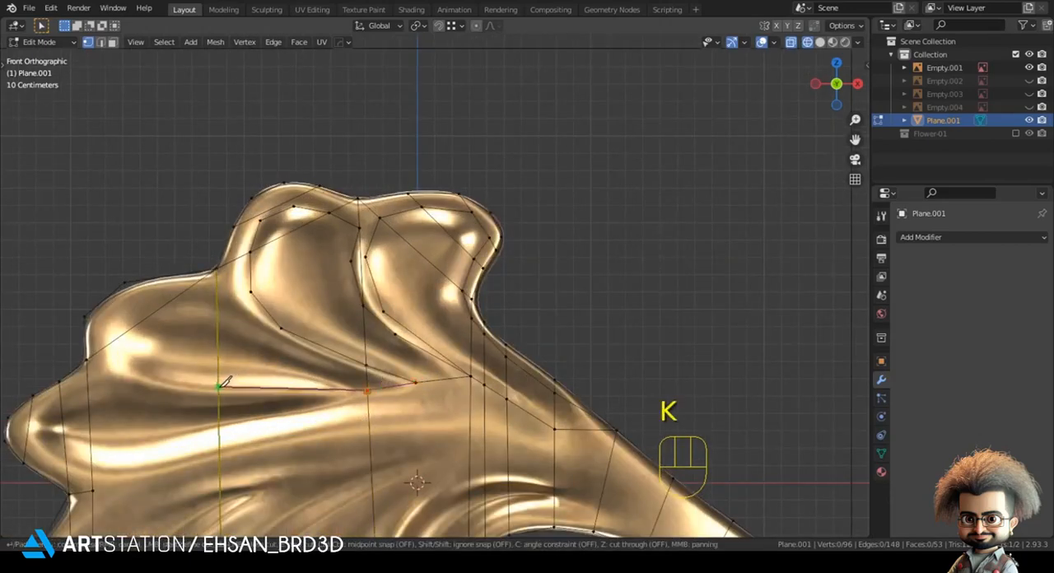
{"action": "left_click", "coordinate": [127, 372]}
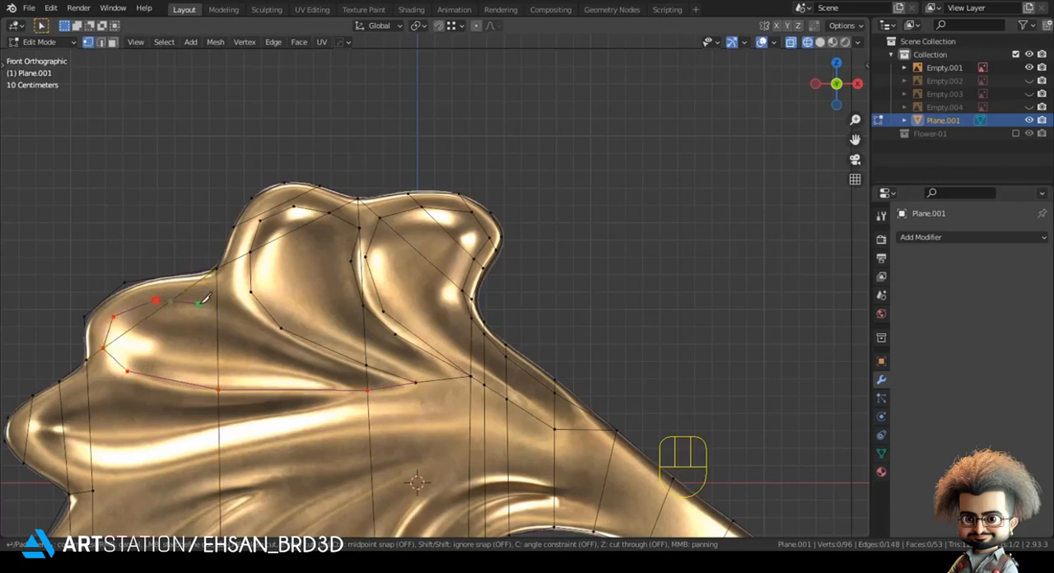
{"action": "left_click", "coordinate": [176, 297]}
{"action": "key", "text": "Return"}
Step: Reposition vertices of the new cut along the upper-left lobe's upper crease to follow the ornament's relief
{"action": "middle_click_drag", "start_coordinate": [134, 307], "coordinate": [265, 263], "text": "shift"}
{"action": "key", "text": "g"}
{"action": "left_click", "coordinate": [263, 261]}
{"action": "left_click", "coordinate": [247, 328]}
{"action": "key", "text": "g"}
{"action": "left_click", "coordinate": [254, 332]}
{"action": "middle_click_drag", "start_coordinate": [50, 364], "coordinate": [150, 277], "text": "shift"}
{"action": "left_click", "coordinate": [149, 276]}
Step: Knife-cut a line from the stem's base along the left lobe's lower ridge, around its tip and back along its upper crease
{"action": "middle_click_drag", "start_coordinate": [632, 288], "coordinate": [473, 317], "text": "shift"}
{"action": "scroll", "coordinate": [474, 317], "scroll_direction": "up", "scroll_amount": 2}
{"action": "scroll", "coordinate": [612, 344], "scroll_direction": "down", "scroll_amount": 6}
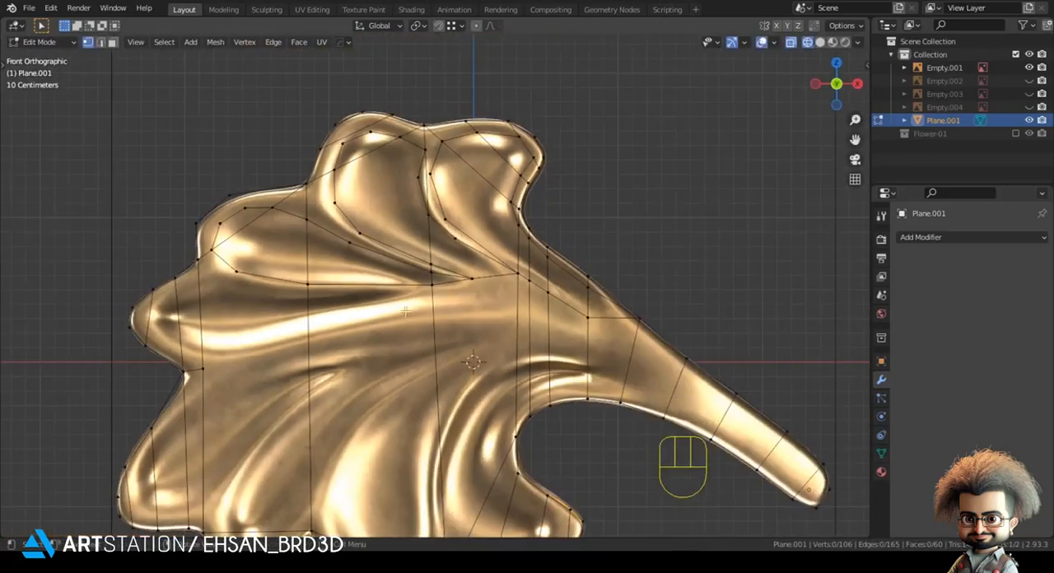
{"action": "scroll", "coordinate": [422, 276], "scroll_direction": "up", "scroll_amount": 5}
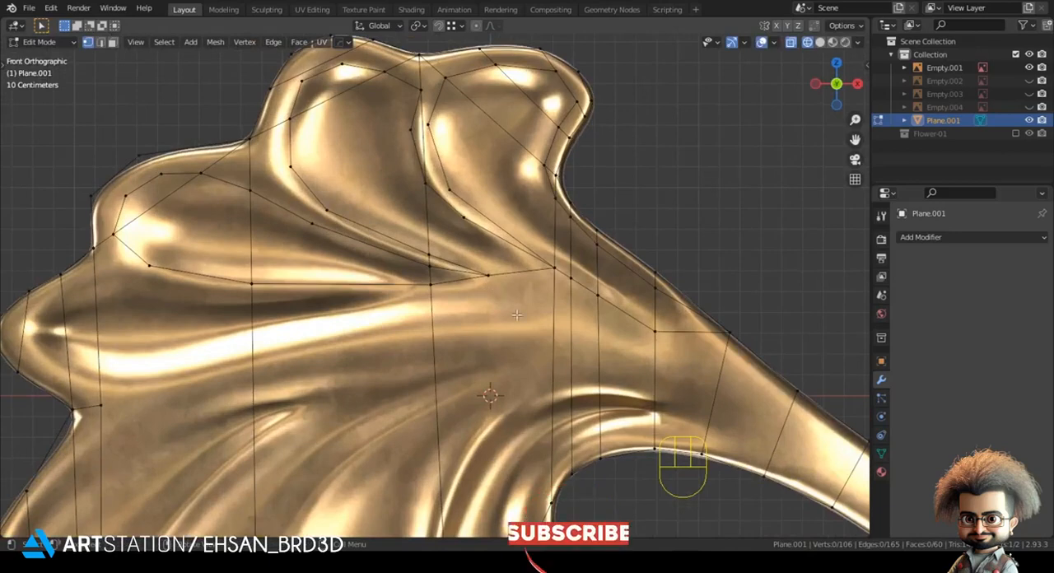
{"action": "key", "text": "k"}
{"action": "left_click", "coordinate": [554, 319]}
{"action": "left_click", "coordinate": [432, 321]}
{"action": "left_click", "coordinate": [253, 361]}
{"action": "left_click", "coordinate": [99, 383]}
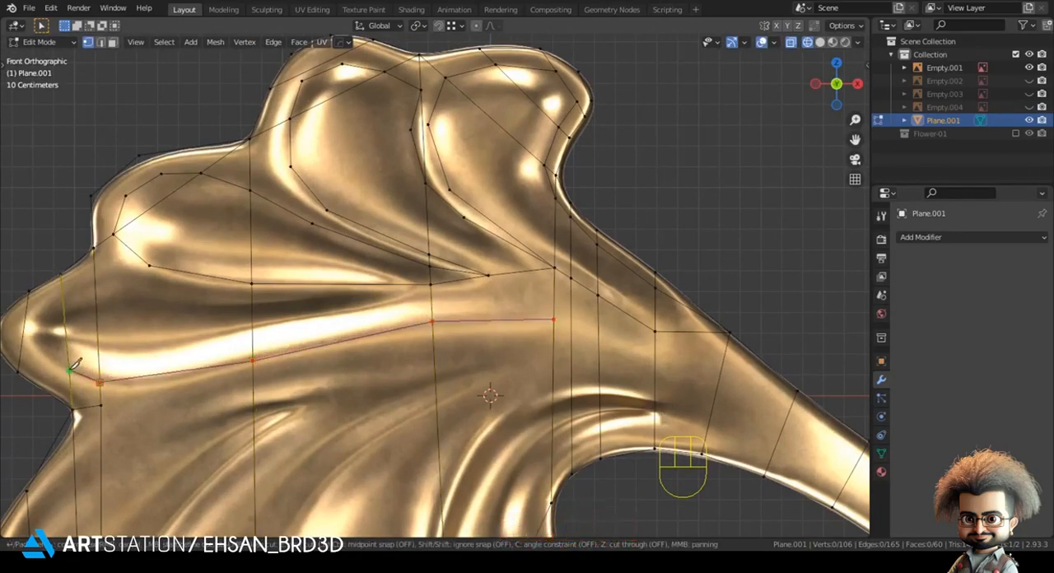
{"action": "left_click", "coordinate": [63, 293]}
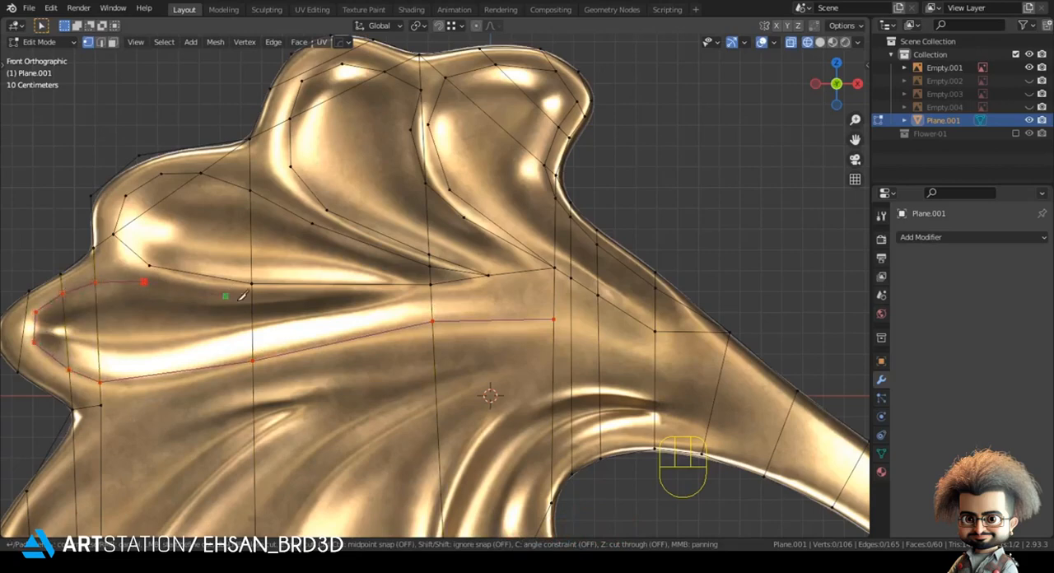
{"action": "key", "text": "Return"}
Step: Move the left lobe cut's inner vertex onto the crease and connect the neighbouring cut ends with edges near the stem's base
{"action": "key", "text": "g"}
{"action": "left_click", "coordinate": [431, 302]}
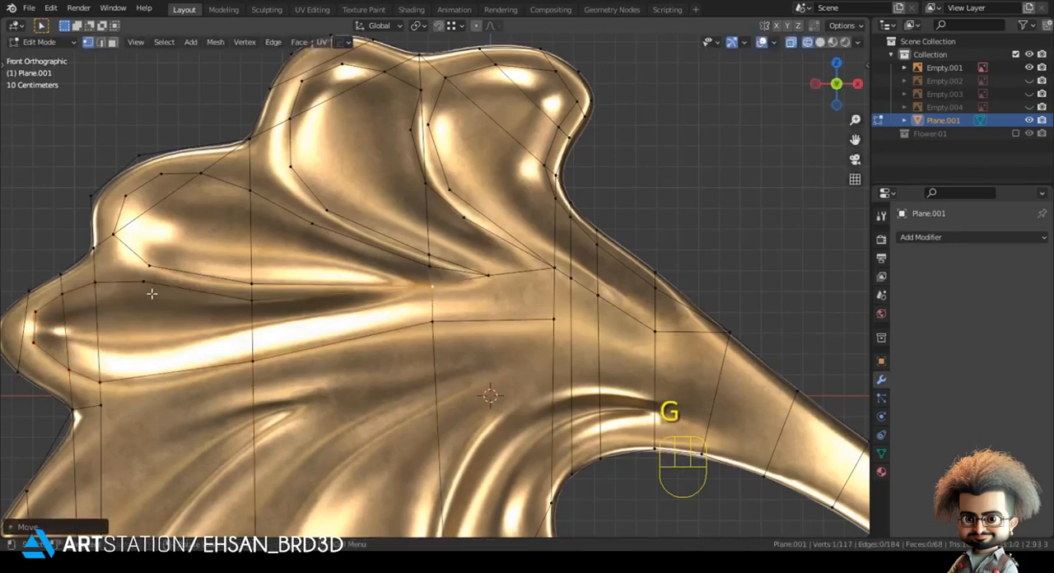
{"action": "middle_click_drag", "start_coordinate": [267, 367], "coordinate": [207, 374], "text": "shift"}
{"action": "left_click", "coordinate": [484, 330]}
{"action": "left_click", "coordinate": [421, 280], "text": "shift"}
{"action": "key", "text": "j"}
{"action": "key", "text": "j"}
Step: Undo the last two operations and reposition the vertex beside the left lobe cut's end at the stem's base
{"action": "left_click", "coordinate": [698, 241]}
{"action": "left_click", "coordinate": [510, 321]}
{"action": "key", "text": "h"}
{"action": "left_click", "coordinate": [498, 325]}
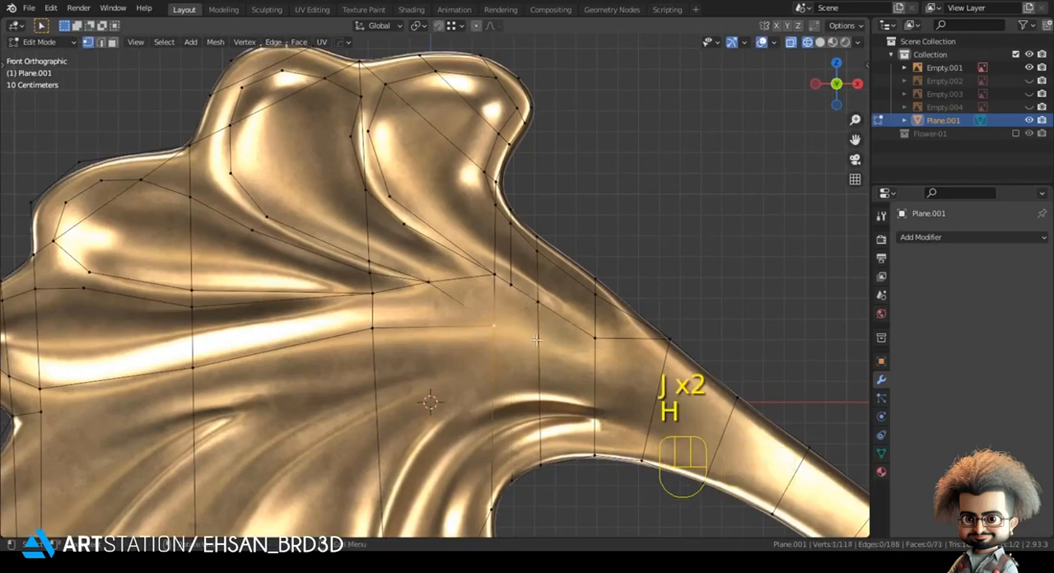
{"action": "key", "text": "ctrl+z"}
{"action": "key", "text": "ctrl+z"}
{"action": "key", "text": "g"}
{"action": "left_click", "coordinate": [645, 268]}
{"action": "middle_click_drag", "start_coordinate": [485, 360], "coordinate": [405, 253], "text": "shift"}
Step: Knife-cut a line along the lower-left lobe's upper ridge, around its inner bulge and back up its lower crease
{"action": "scroll", "coordinate": [402, 263], "scroll_direction": "down", "scroll_amount": 2}
{"action": "middle_click_drag", "start_coordinate": [346, 305], "coordinate": [547, 266], "text": "shift"}
{"action": "middle_click_drag", "start_coordinate": [358, 276], "coordinate": [400, 275], "text": "shift"}
{"action": "scroll", "coordinate": [397, 272], "scroll_direction": "up", "scroll_amount": 1}
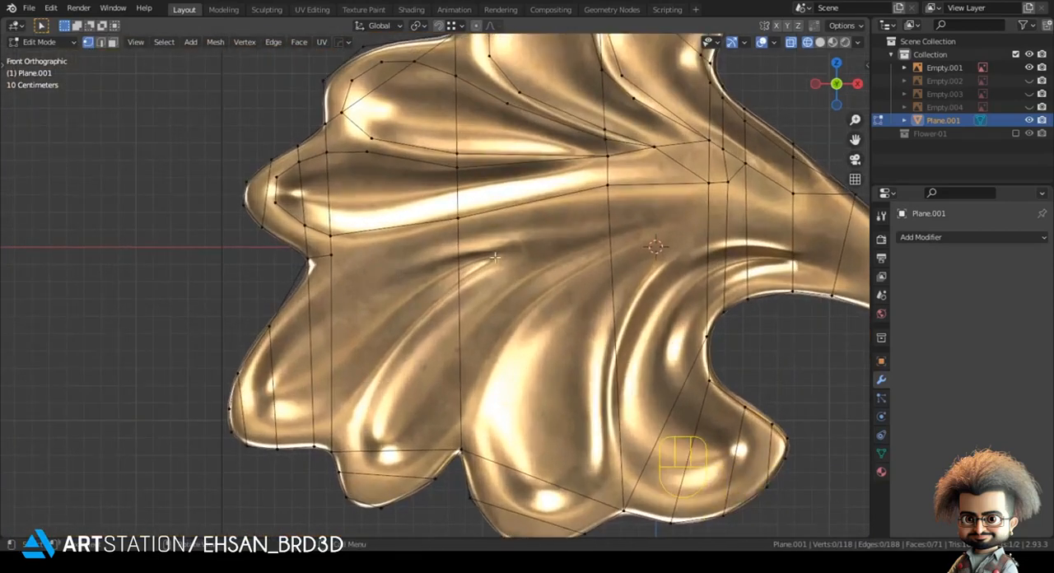
{"action": "key", "text": "k"}
{"action": "left_click", "coordinate": [610, 233]}
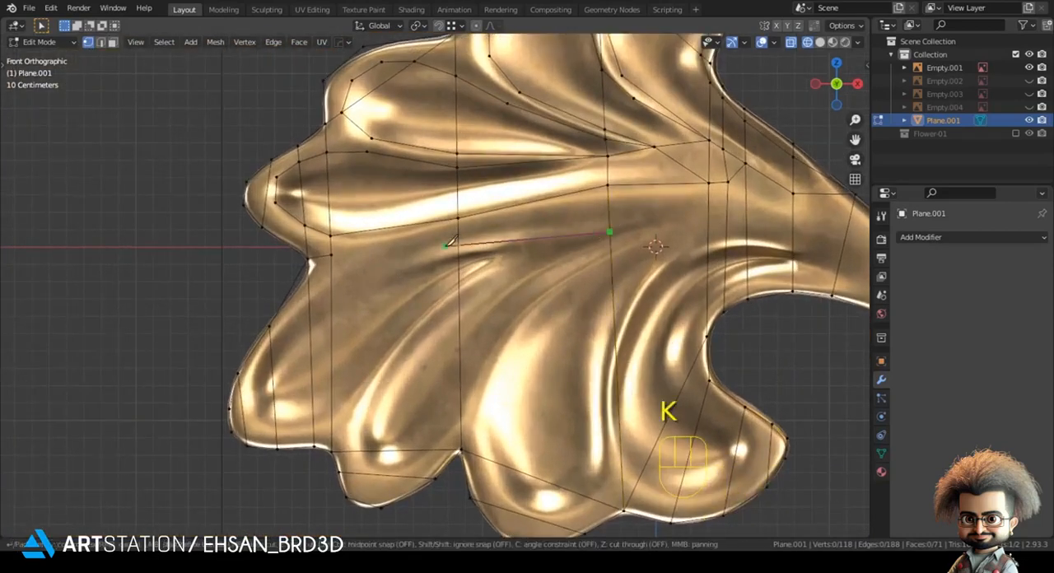
{"action": "left_click", "coordinate": [458, 247]}
{"action": "left_click", "coordinate": [309, 306]}
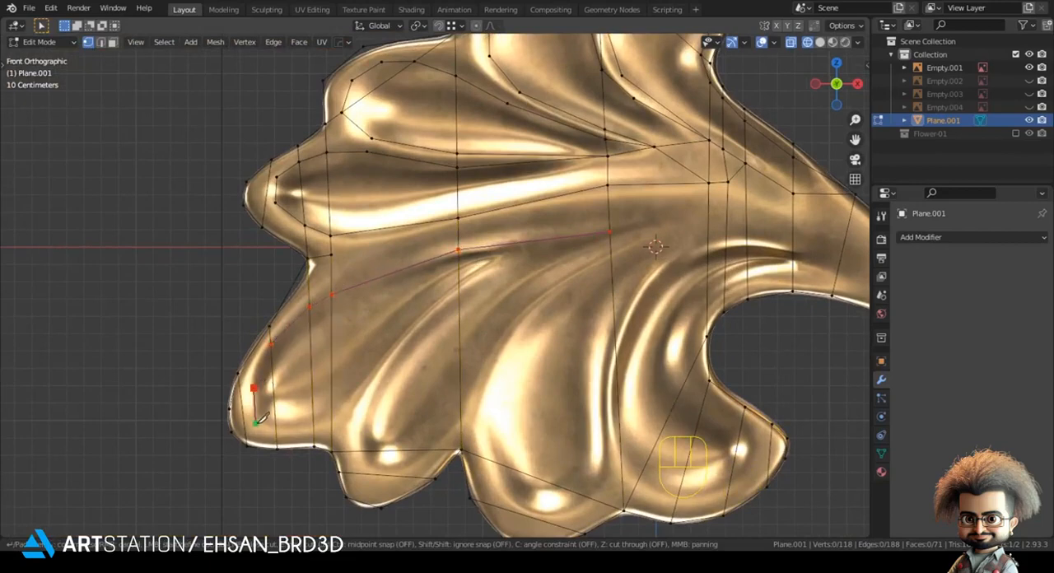
{"action": "left_click", "coordinate": [313, 424]}
{"action": "left_click", "coordinate": [332, 414]}
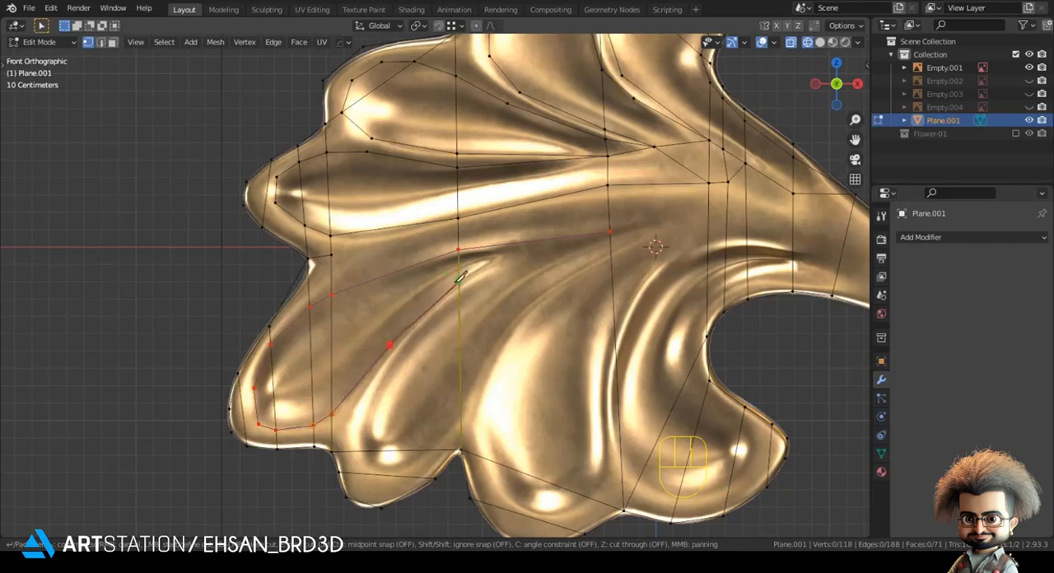
{"action": "key", "text": "Return"}
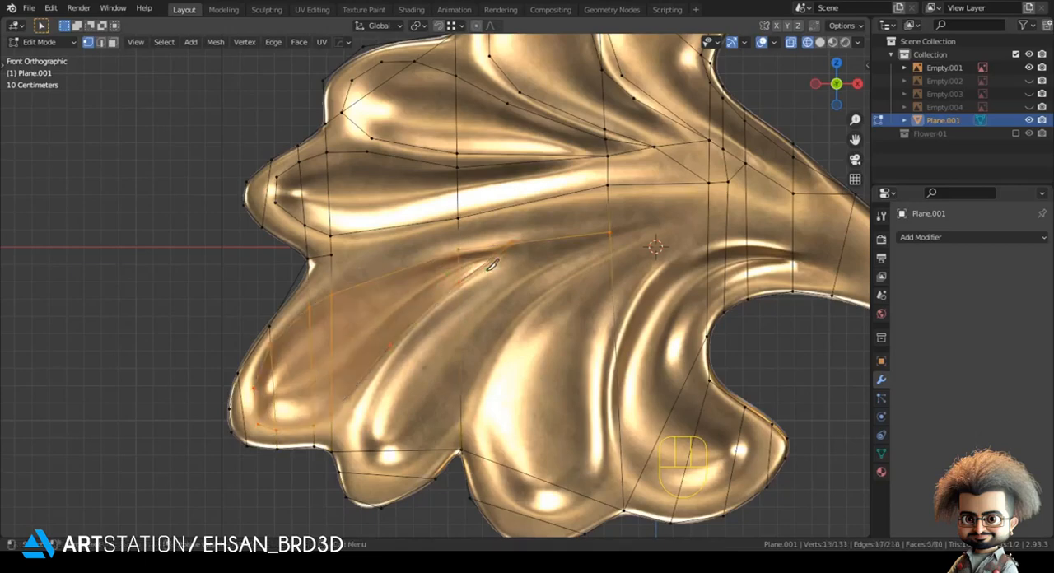
Step: Move the vertex where the lower-left lobe's cut lines meet so that it sits on the crease
{"action": "left_click", "coordinate": [485, 374]}
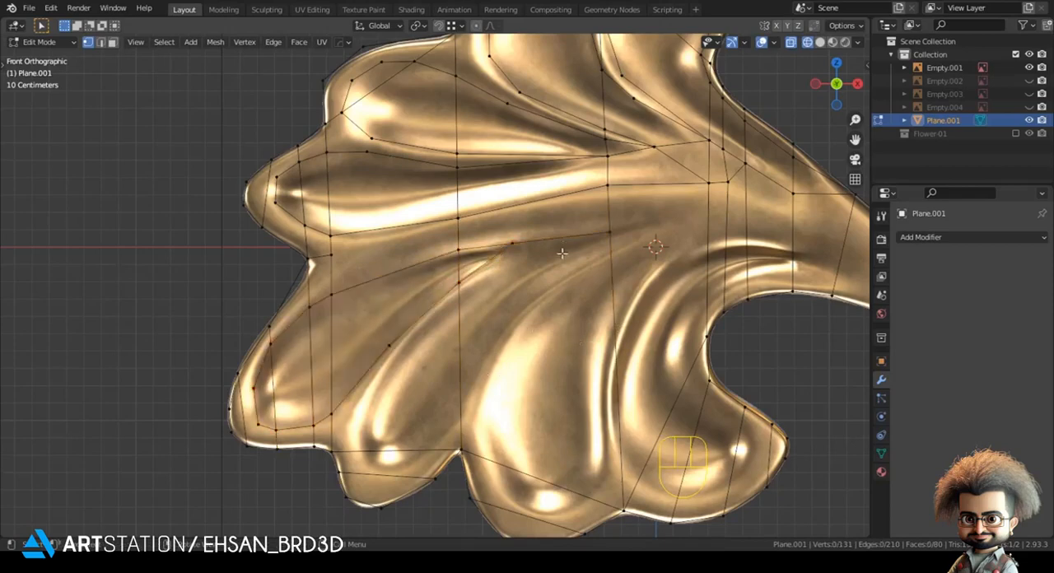
{"action": "scroll", "coordinate": [542, 269], "scroll_direction": "up", "scroll_amount": 2}
{"action": "left_click", "coordinate": [550, 229]}
{"action": "key", "text": "g"}
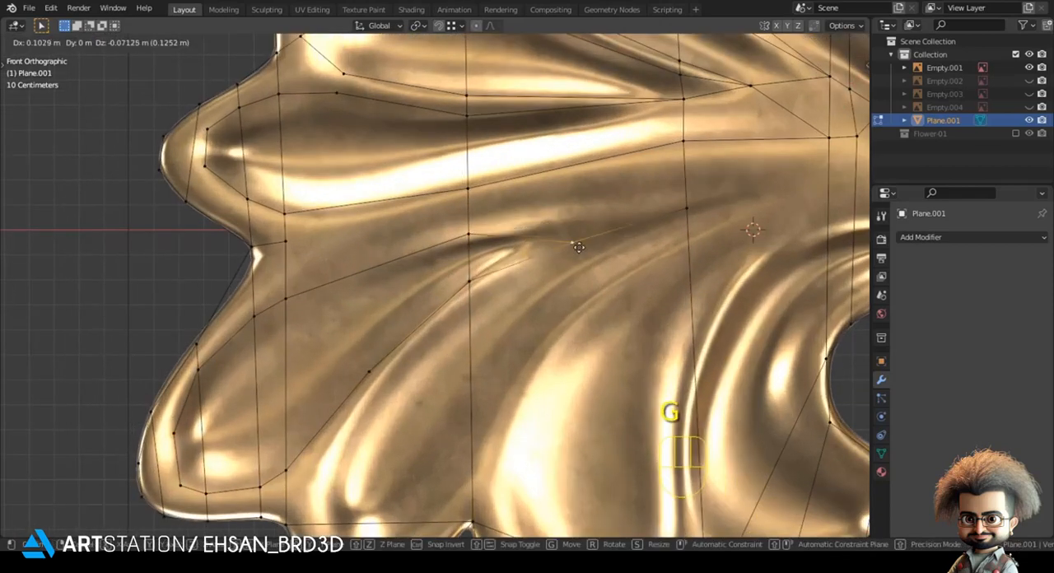
{"action": "left_click", "coordinate": [569, 234]}
Step: Knife-cut a line down the crease of the small bottom-left lobe, around its inner bulge and back up to the central crease
{"action": "key", "text": "k"}
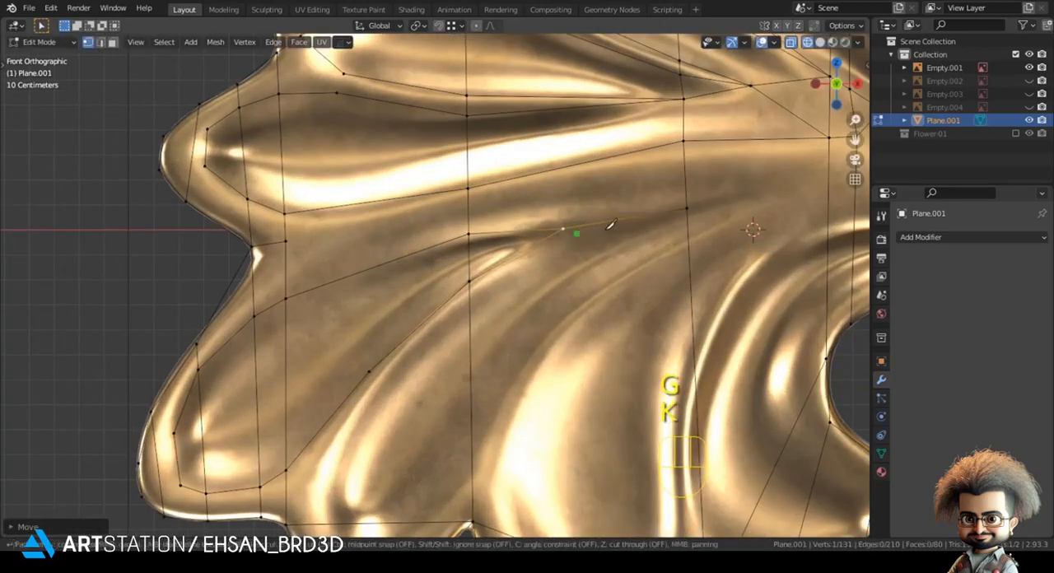
{"action": "left_click", "coordinate": [689, 207]}
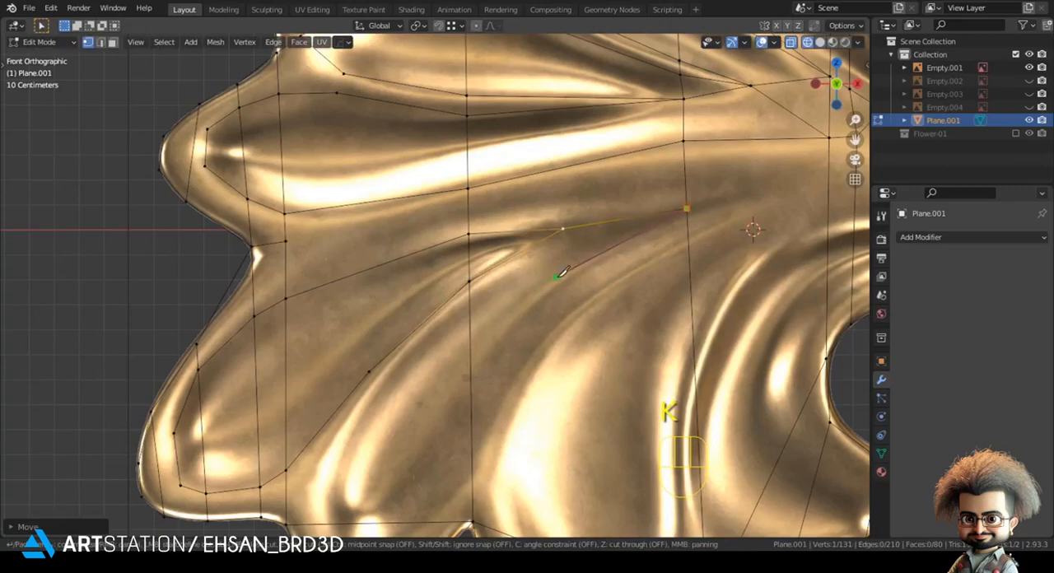
{"action": "left_click", "coordinate": [470, 296]}
{"action": "left_click", "coordinate": [378, 393]}
{"action": "middle_click_drag", "start_coordinate": [353, 484], "coordinate": [387, 295], "text": "shift"}
{"action": "scroll", "coordinate": [385, 295], "scroll_direction": "up", "scroll_amount": 1}
{"action": "left_click", "coordinate": [356, 310]}
{"action": "left_click", "coordinate": [357, 343]}
{"action": "left_click", "coordinate": [382, 384]}
{"action": "left_click", "coordinate": [444, 365]}
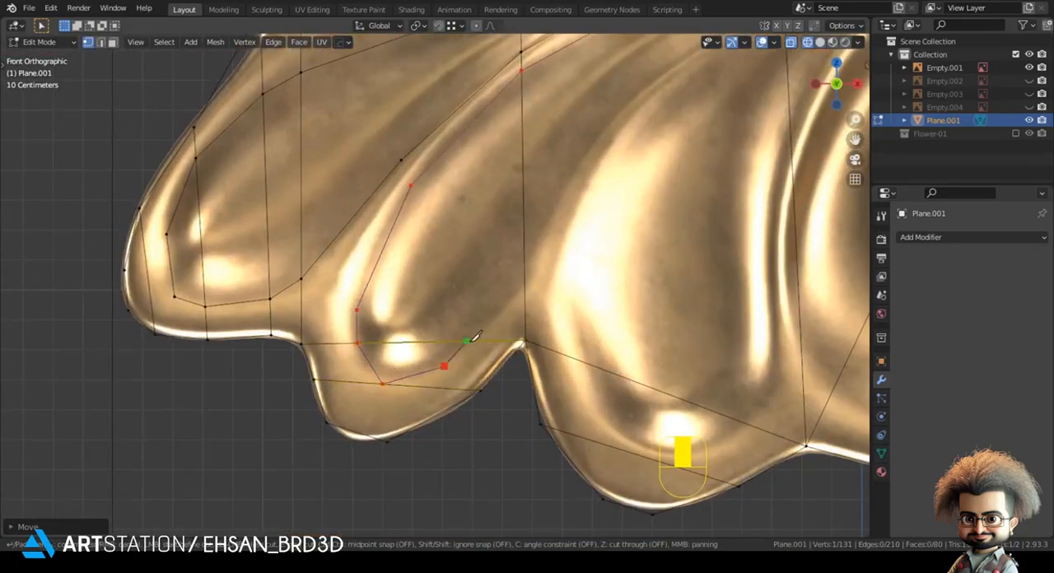
{"action": "left_click", "coordinate": [526, 277]}
{"action": "scroll", "coordinate": [528, 275], "scroll_direction": "down", "scroll_amount": 3}
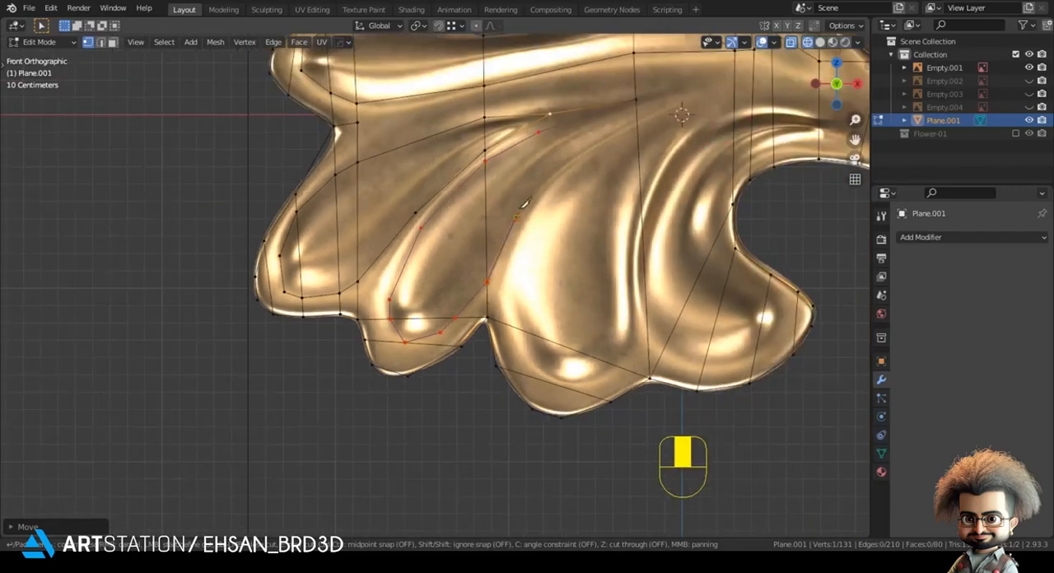
{"action": "left_click", "coordinate": [642, 122]}
{"action": "key", "text": "Return"}
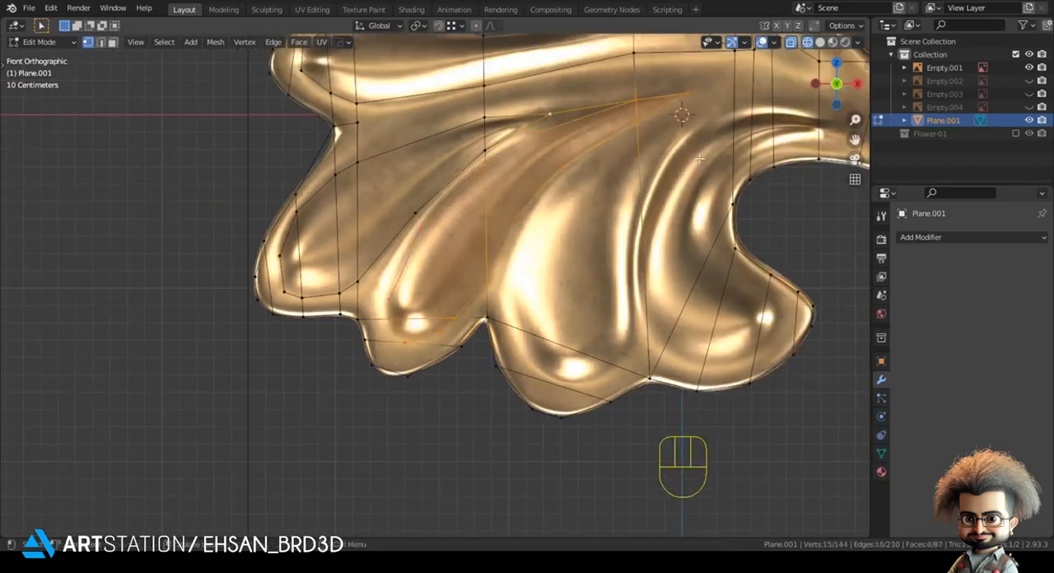
Step: Knife-cut a line along the bottom-middle lobe's left inner edge up to the central vertical edge
{"action": "scroll", "coordinate": [590, 283], "scroll_direction": "up", "scroll_amount": 1}
{"action": "key", "text": "k"}
{"action": "left_click", "coordinate": [532, 335]}
{"action": "left_click", "coordinate": [544, 210]}
{"action": "left_click", "coordinate": [597, 152]}
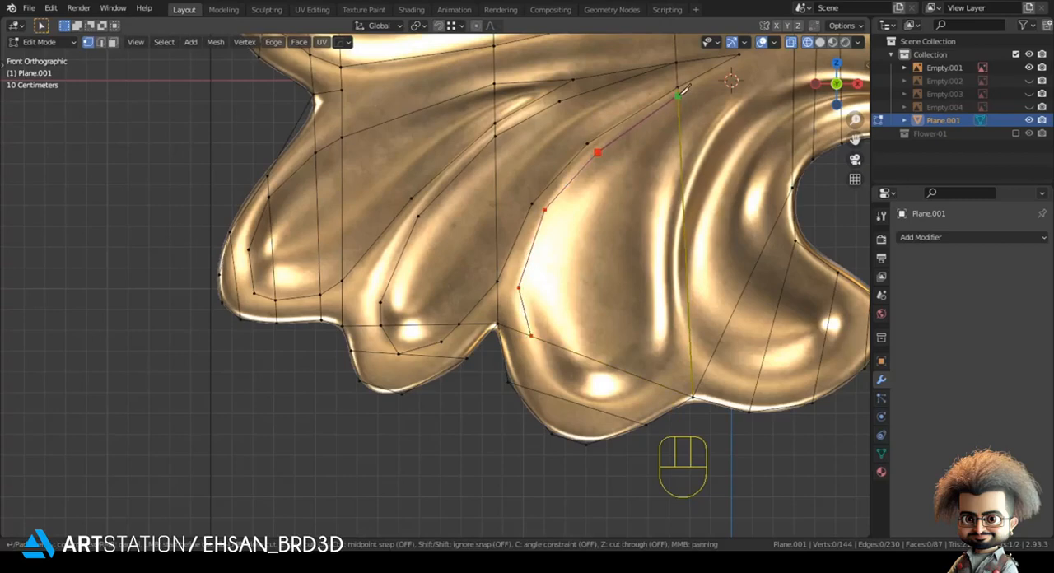
{"action": "left_click", "coordinate": [678, 92]}
{"action": "key", "text": "Return"}
Step: Knife-cut down the bottom-middle lobe's right crease and around its inner bulge to the start of the left inner cut
{"action": "key", "text": "k"}
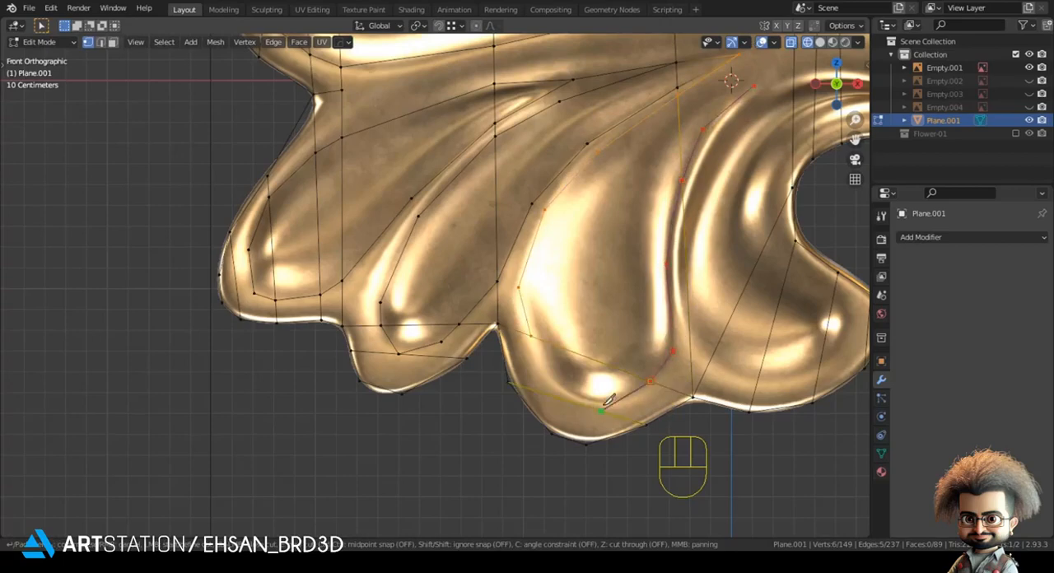
{"action": "left_click", "coordinate": [533, 336]}
{"action": "key", "text": "Return"}
{"action": "left_click", "coordinate": [668, 480]}
Step: Knife-cut a line from the stem's lower crease around the bend and down the bottom-right lobe's left crease
{"action": "scroll", "coordinate": [673, 395], "scroll_direction": "down", "scroll_amount": 2}
{"action": "middle_click_drag", "start_coordinate": [644, 379], "coordinate": [454, 418], "text": "shift"}
{"action": "scroll", "coordinate": [508, 418], "scroll_direction": "up", "scroll_amount": 2}
{"action": "scroll", "coordinate": [461, 395], "scroll_direction": "up", "scroll_amount": 1}
{"action": "middle_click_drag", "start_coordinate": [517, 180], "coordinate": [449, 308], "text": "shift"}
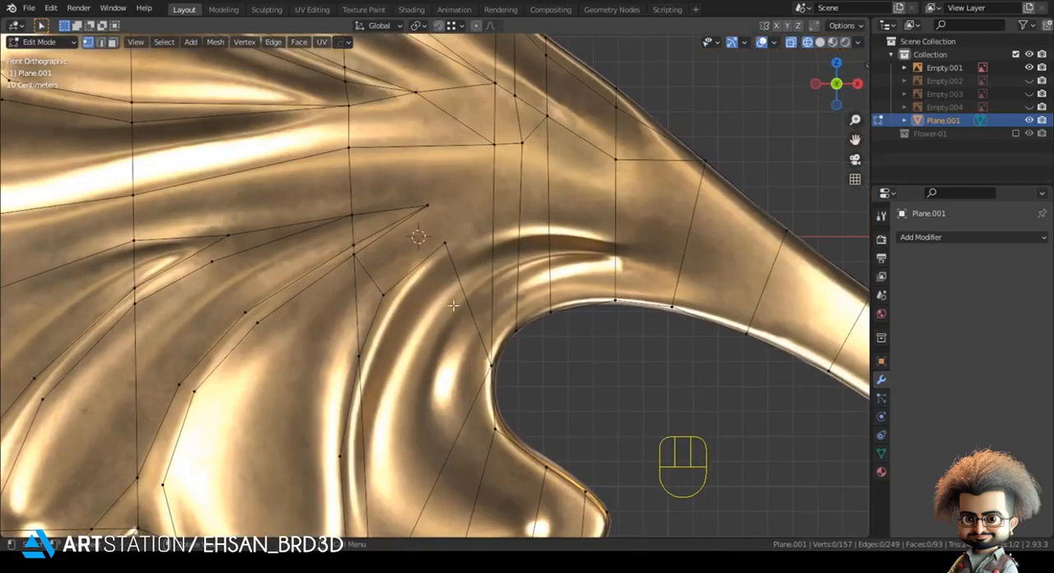
{"action": "scroll", "coordinate": [454, 288], "scroll_direction": "down", "scroll_amount": 1}
{"action": "scroll", "coordinate": [535, 270], "scroll_direction": "down", "scroll_amount": 1}
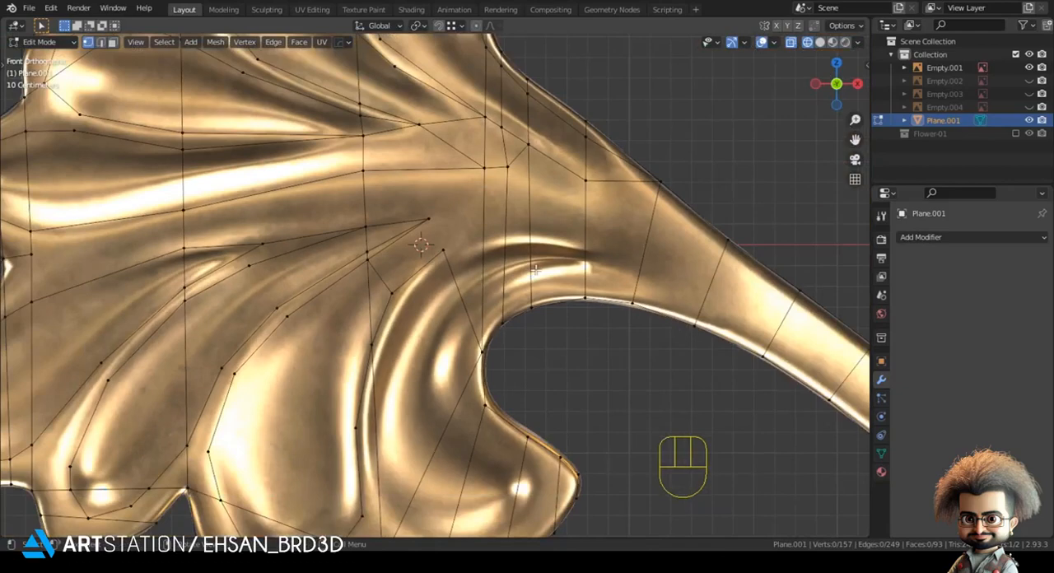
{"action": "key", "text": "k"}
{"action": "left_click", "coordinate": [587, 249]}
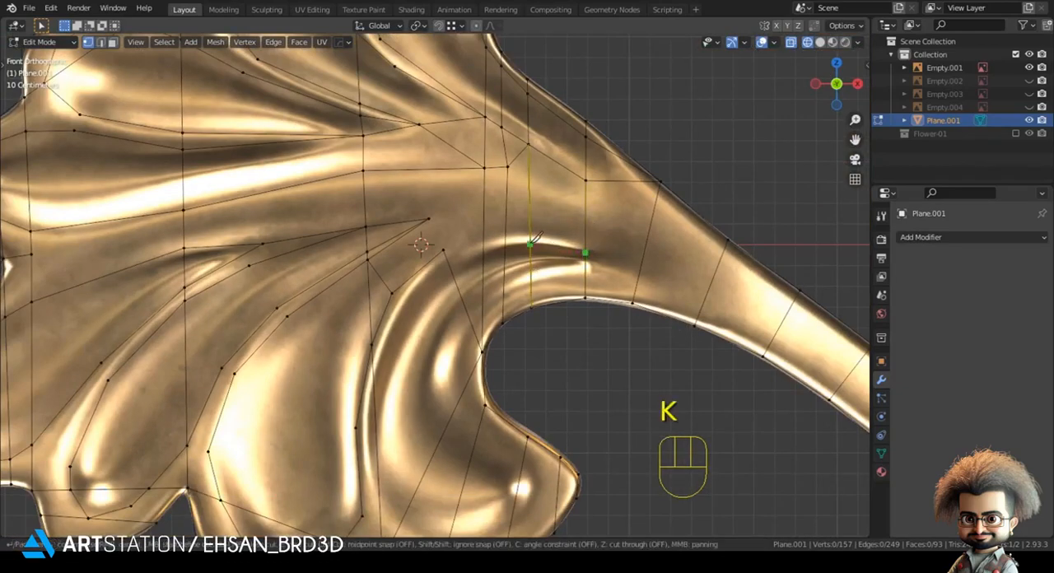
{"action": "left_click", "coordinate": [484, 252]}
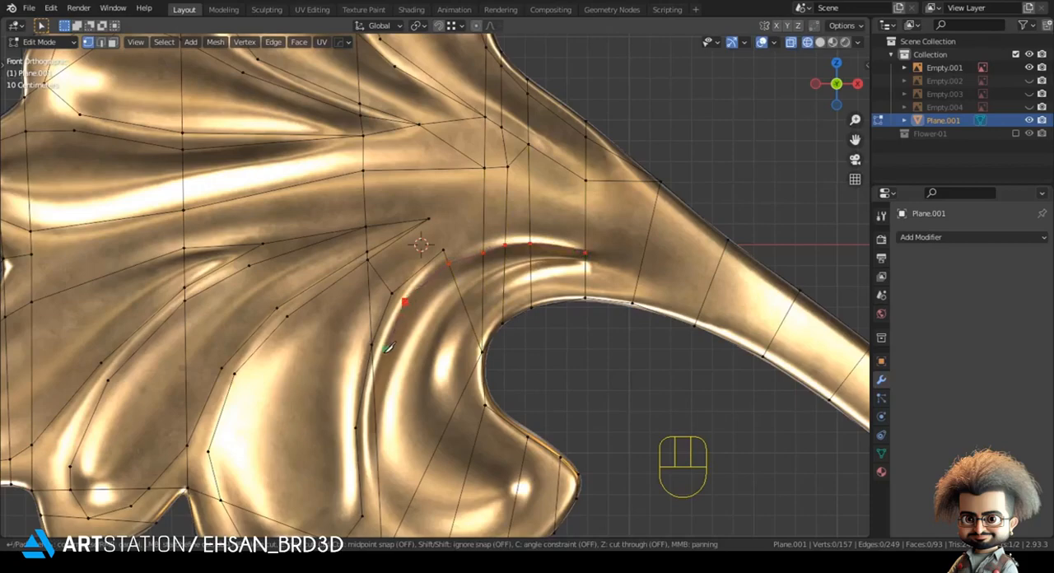
{"action": "left_click", "coordinate": [374, 371]}
{"action": "left_click", "coordinate": [368, 431]}
{"action": "left_click", "coordinate": [378, 487]}
Step: Continue the cut around the bottom-right lobe's inner bulge and back up the inner curve to the stem crease
{"action": "scroll", "coordinate": [408, 486], "scroll_direction": "down", "scroll_amount": 1}
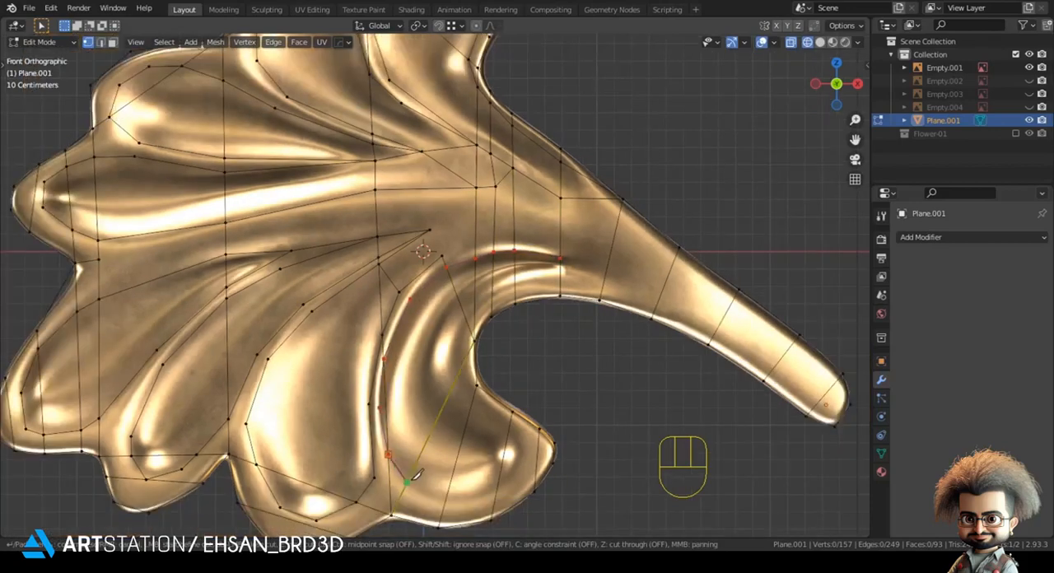
{"action": "left_click", "coordinate": [411, 480]}
{"action": "left_click", "coordinate": [445, 504]}
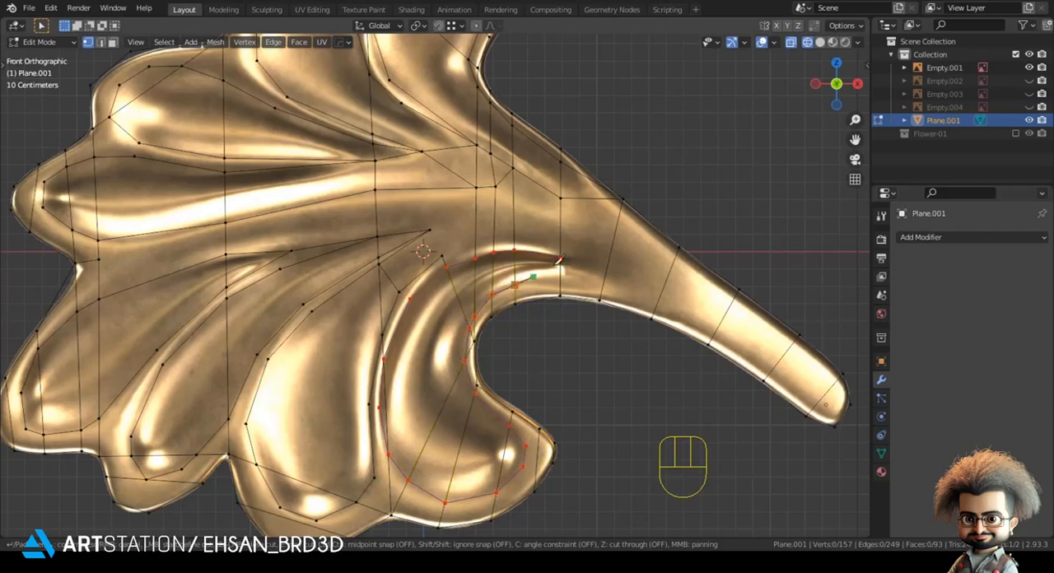
{"action": "key", "text": "Return"}
Step: Move the cut's end vertex to the tip of the stem crease and knife-cut a short edge to the adjacent stem edge
{"action": "key", "text": "g"}
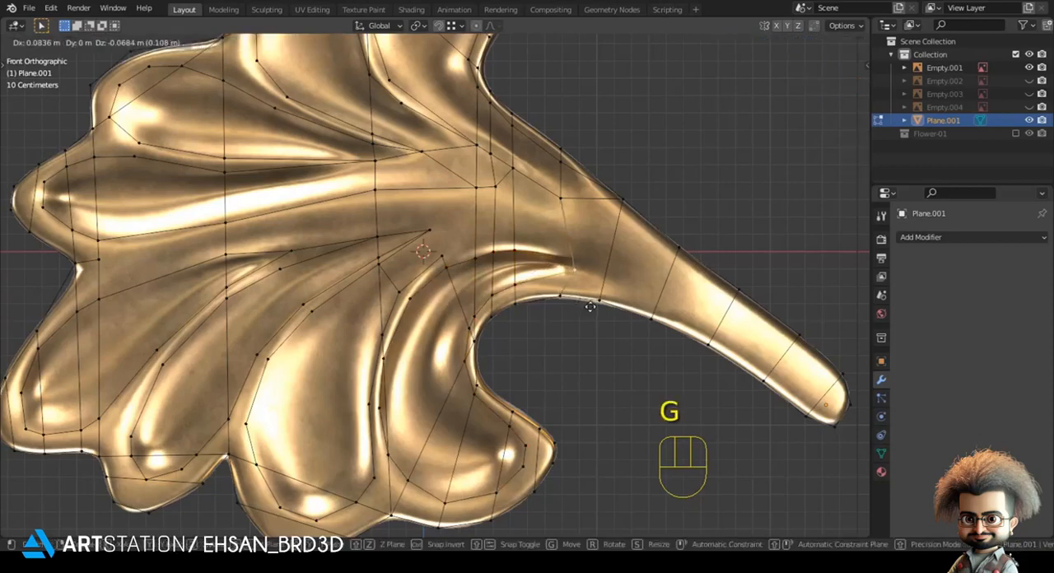
{"action": "left_click", "coordinate": [592, 298]}
{"action": "key", "text": "k"}
{"action": "left_click", "coordinate": [607, 271]}
{"action": "key", "text": "Return"}
Step: Reposition the vertices on the upper and lower sides of the stem crease near its tip
{"action": "key", "text": "g"}
{"action": "key", "text": "g"}
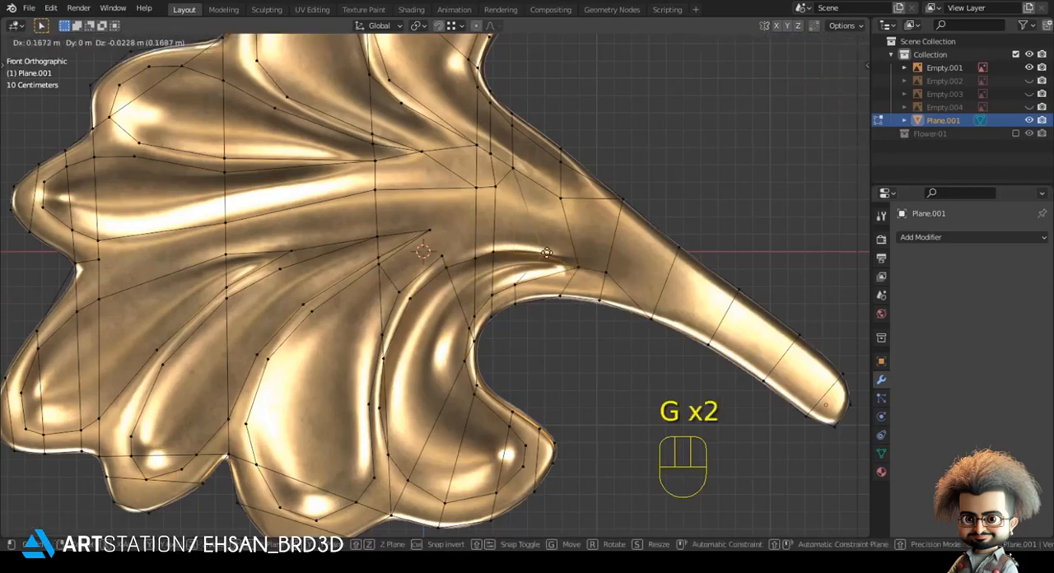
{"action": "key", "text": "g"}
{"action": "left_click", "coordinate": [553, 278]}
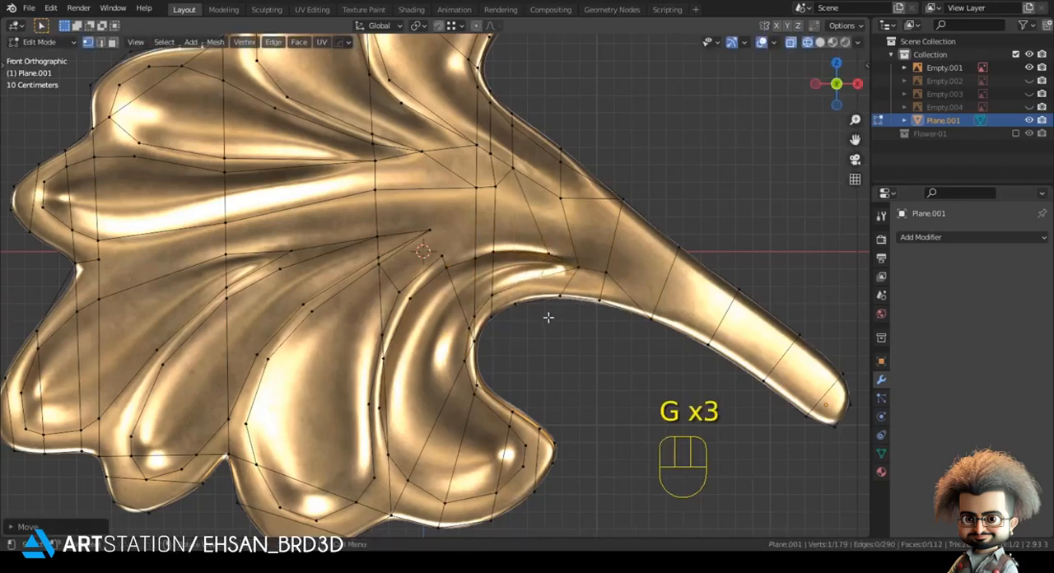
{"action": "scroll", "coordinate": [548, 317], "scroll_direction": "up", "scroll_amount": 3}
{"action": "left_click", "coordinate": [550, 304]}
{"action": "key", "text": "g"}
{"action": "left_click", "coordinate": [569, 289]}
Step: Merge the two close vertices at the inner curve's bend and reposition the cut's vertices down that curve
{"action": "left_click", "coordinate": [513, 338], "text": "shift"}
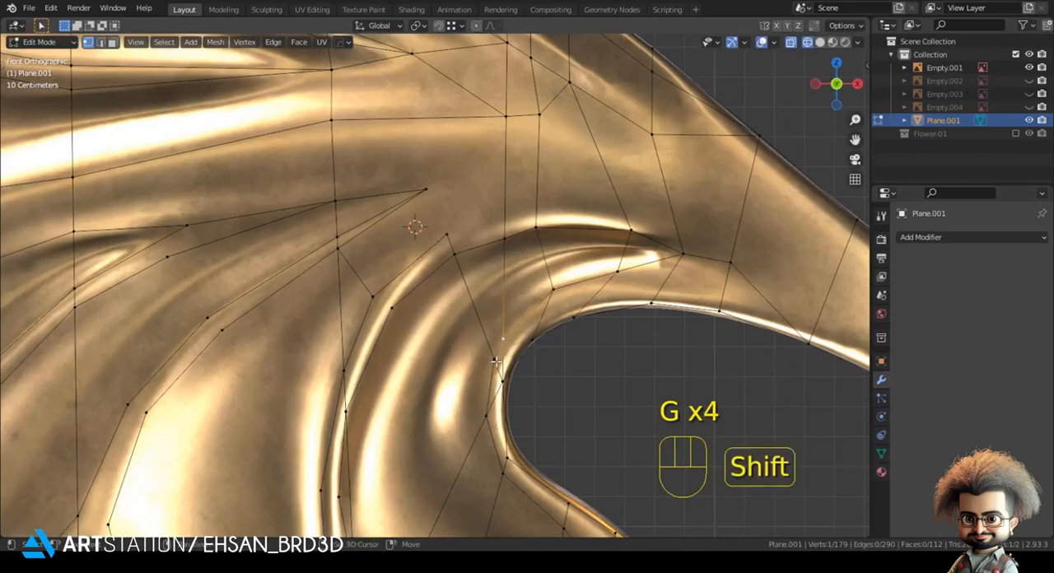
{"action": "key", "text": "m"}
{"action": "left_click", "coordinate": [507, 337]}
{"action": "key", "text": "g"}
{"action": "left_click", "coordinate": [531, 353]}
{"action": "left_click", "coordinate": [474, 406]}
{"action": "key", "text": "g"}
{"action": "left_click", "coordinate": [472, 392]}
{"action": "left_click", "coordinate": [489, 466]}
{"action": "key", "text": "g"}
{"action": "left_click", "coordinate": [528, 433]}
Step: Shift the upper stem crease's vertices along the highlight to even out their spacing
{"action": "left_click", "coordinate": [503, 231]}
{"action": "key", "text": "g"}
{"action": "left_click", "coordinate": [561, 229]}
{"action": "left_click", "coordinate": [562, 228]}
{"action": "key", "text": "g"}
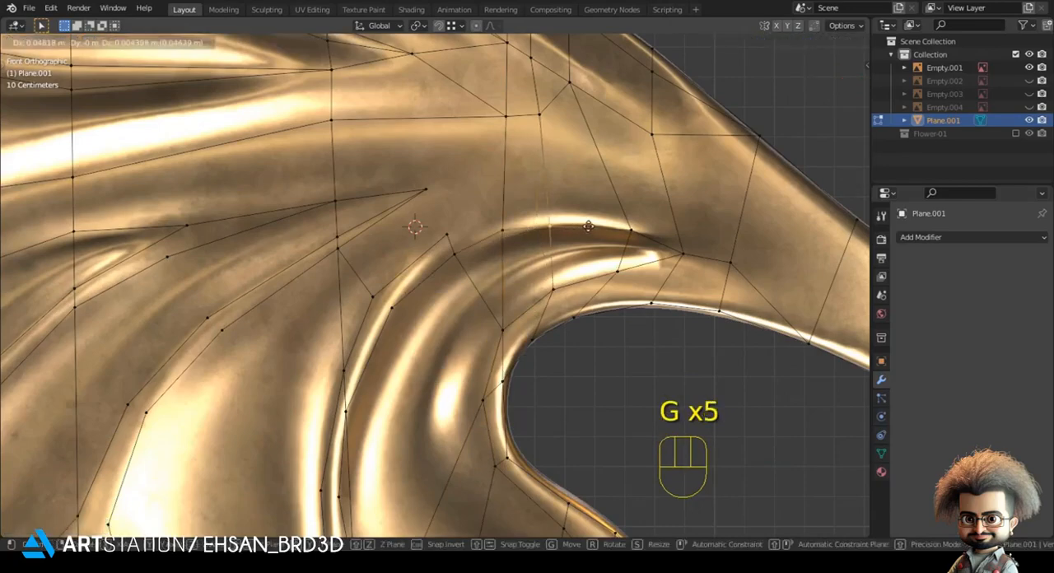
{"action": "left_click", "coordinate": [591, 223]}
Step: Connect the tip vertex of the bottom-middle lobe's right crease to the stem crease cut with an edge
{"action": "left_click", "coordinate": [525, 237]}
{"action": "left_click", "coordinate": [450, 234], "text": "shift"}
{"action": "key", "text": "j"}
{"action": "left_click", "coordinate": [700, 424]}
Step: Connect the paired vertices across the bottom-right lobe's left crease and extend an edge over to the inner curve
{"action": "scroll", "coordinate": [568, 383], "scroll_direction": "down", "scroll_amount": 2}
{"action": "middle_click_drag", "start_coordinate": [492, 349], "coordinate": [491, 279], "text": "shift"}
{"action": "left_click", "coordinate": [415, 253]}
{"action": "key", "text": "j"}
{"action": "left_click", "coordinate": [480, 245], "text": "shift"}
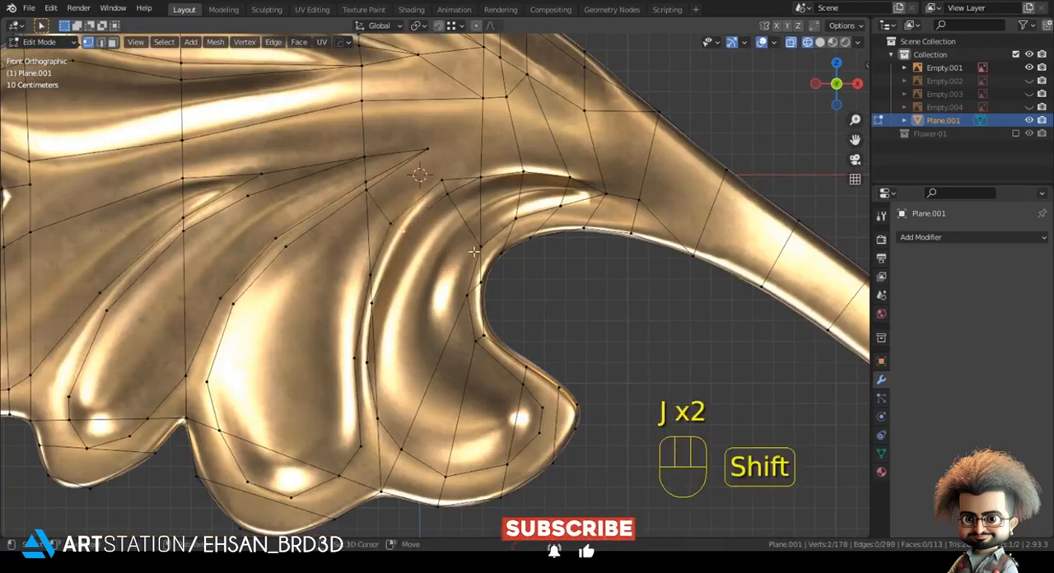
{"action": "key", "text": "j"}
Step: Connect the inner curve's vertex across the bottom-right lobe to its left crease and reposition the crease vertex
{"action": "left_click", "coordinate": [472, 293]}
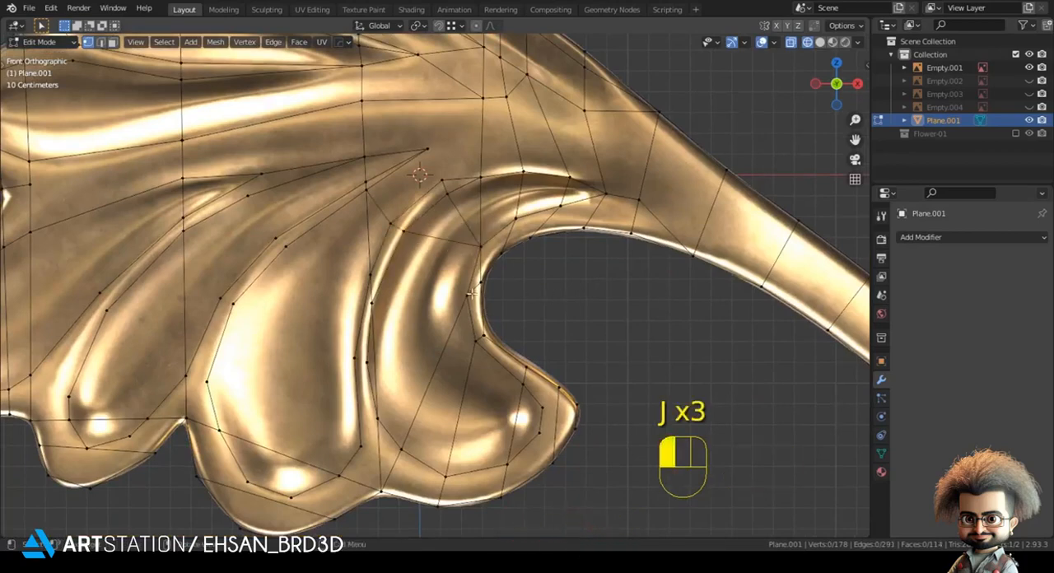
{"action": "left_click", "coordinate": [383, 304], "text": "shift"}
{"action": "key", "text": "j"}
{"action": "key", "text": "g"}
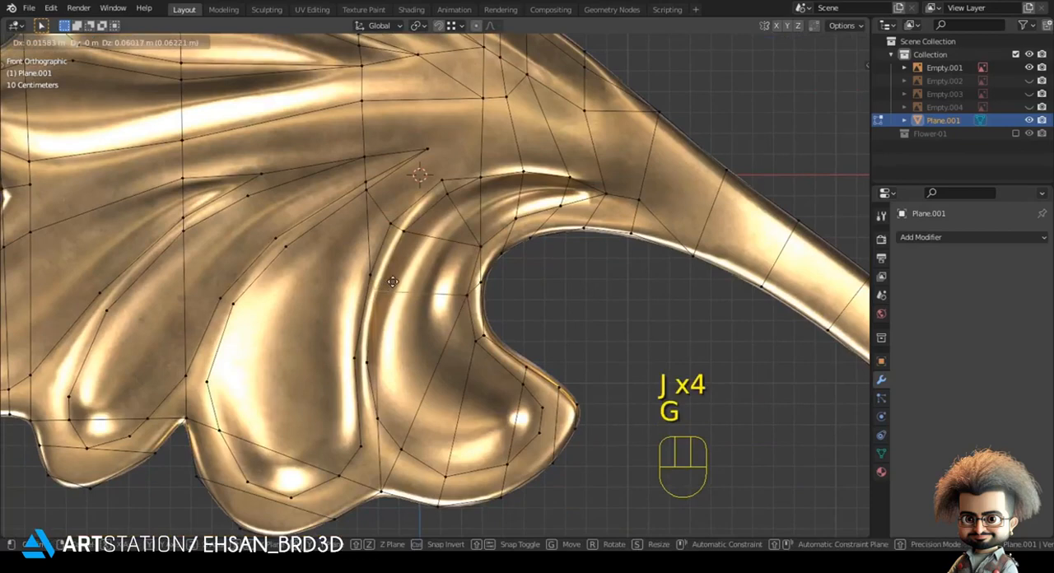
{"action": "left_click", "coordinate": [385, 285], "text": "shift"}
Step: Connect the left crease's middle vertices to the inner curve's lower bend and dissolve the leftover edge
{"action": "left_click_drag", "start_coordinate": [351, 349], "coordinate": [372, 375]}
{"action": "middle_click_drag", "start_coordinate": [370, 375], "coordinate": [364, 323], "text": "shift"}
{"action": "key", "text": "j"}
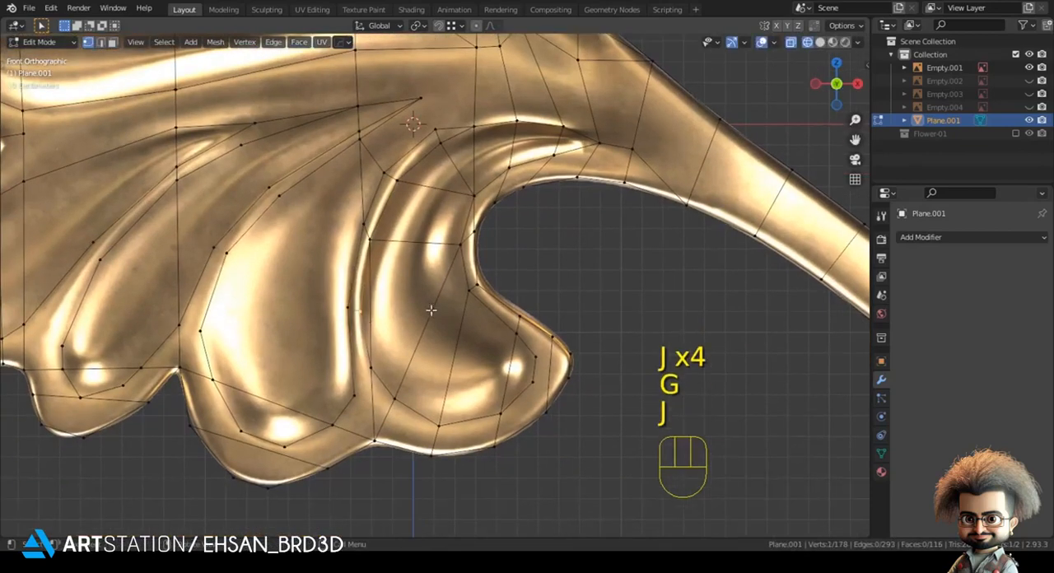
{"action": "left_click", "coordinate": [455, 292], "text": "shift"}
{"action": "key", "text": "j"}
{"action": "key", "text": "2"}
{"action": "left_click", "coordinate": [372, 296], "text": "shift"}
{"action": "key", "text": "ctrl+x"}
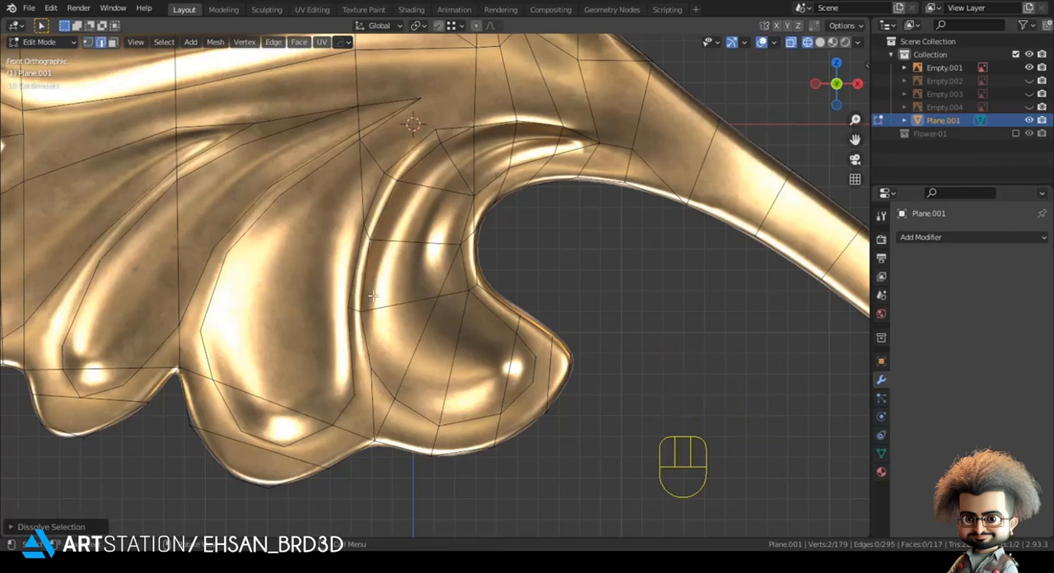
Step: Connect the inner crease vertices at the bottom-right lobe's right tip to the outline with two edges
{"action": "key", "text": "1"}
{"action": "middle_click_drag", "start_coordinate": [583, 398], "coordinate": [563, 383], "text": "shift"}
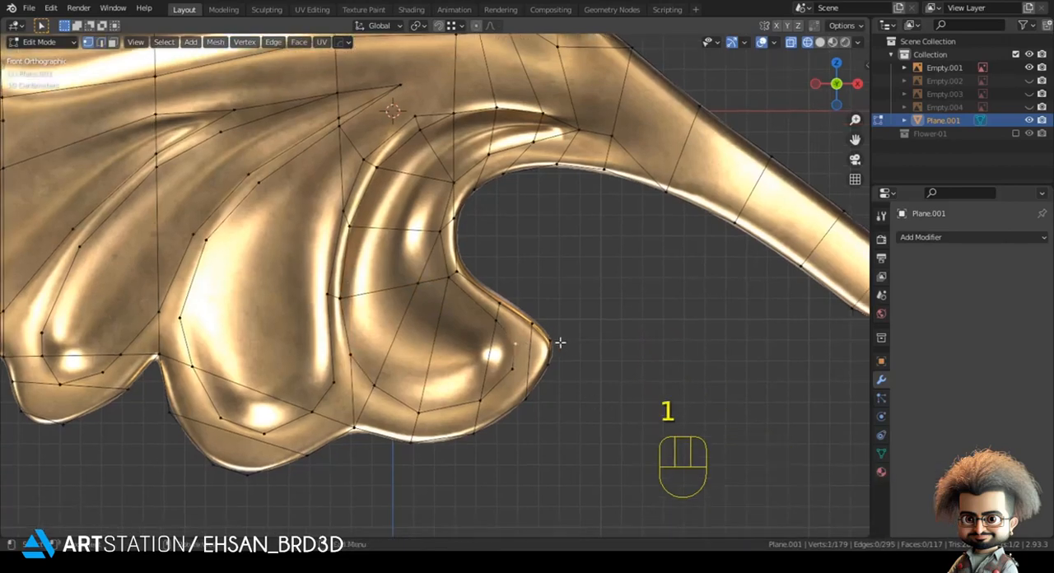
{"action": "key", "text": "j"}
{"action": "left_click", "coordinate": [520, 372]}
{"action": "left_click", "coordinate": [566, 374], "text": "shift"}
{"action": "key", "text": "j"}
{"action": "middle_click_drag", "start_coordinate": [464, 310], "coordinate": [454, 330], "text": "shift"}
{"action": "scroll", "coordinate": [455, 330], "scroll_direction": "up", "scroll_amount": 1}
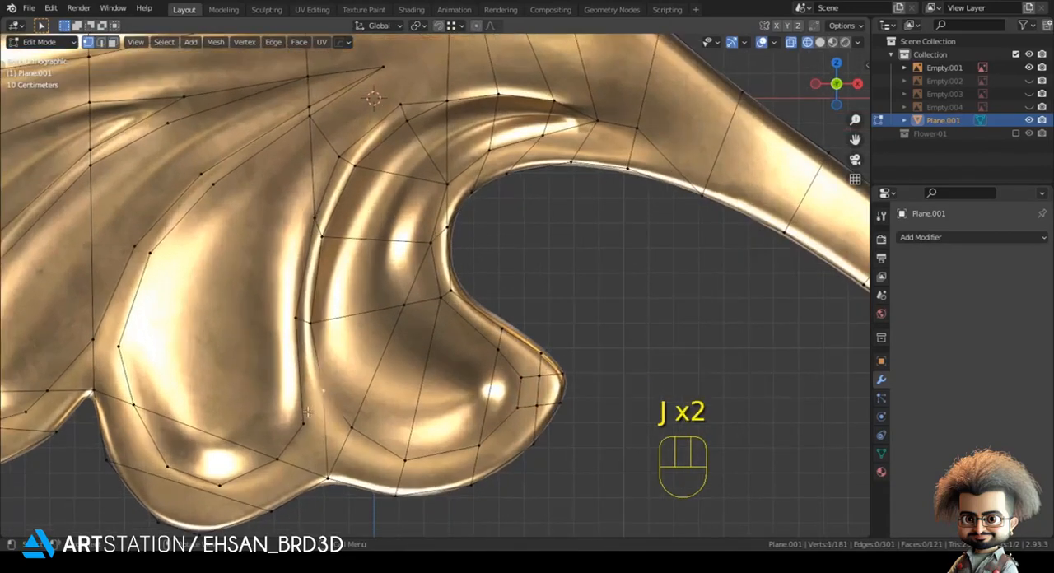
Step: Join the crease ends where the two lower-right lobes meet and reposition their vertices
{"action": "left_click", "coordinate": [305, 424], "text": "shift"}
{"action": "middle_click_drag", "start_coordinate": [305, 423], "coordinate": [380, 346], "text": "shift"}
{"action": "key", "text": "j"}
{"action": "left_click", "coordinate": [379, 349]}
{"action": "key", "text": "g"}
{"action": "left_click", "coordinate": [380, 339]}
{"action": "left_click", "coordinate": [355, 386]}
{"action": "key", "text": "g"}
{"action": "left_click", "coordinate": [368, 387]}
{"action": "left_click", "coordinate": [430, 425]}
Step: Move the crossing vertex inside the bottom-right lobe and dissolve the surplus edges there
{"action": "middle_click_drag", "start_coordinate": [426, 388], "coordinate": [398, 383], "text": "shift"}
{"action": "scroll", "coordinate": [404, 367], "scroll_direction": "down", "scroll_amount": 1}
{"action": "scroll", "coordinate": [412, 371], "scroll_direction": "down", "scroll_amount": 1}
{"action": "middle_click_drag", "start_coordinate": [437, 349], "coordinate": [430, 371], "text": "shift"}
{"action": "scroll", "coordinate": [431, 370], "scroll_direction": "up", "scroll_amount": 1}
{"action": "key", "text": "g"}
{"action": "left_click", "coordinate": [440, 310]}
{"action": "key", "text": "2"}
{"action": "left_click", "coordinate": [418, 291]}
{"action": "left_click", "coordinate": [435, 284], "text": "shift"}
{"action": "key", "text": "ctrl+x"}
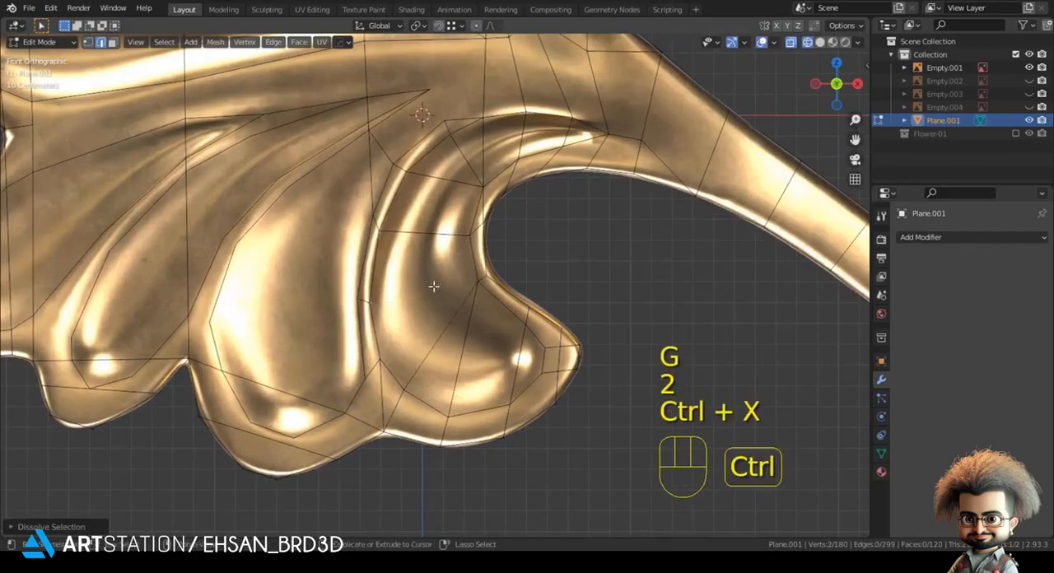
Step: Connect the inner curve's bend vertex to the bottom-right lobe's lower crease and dissolve the old diagonal edges
{"action": "key", "text": "1"}
{"action": "left_click", "coordinate": [477, 282], "text": "shift"}
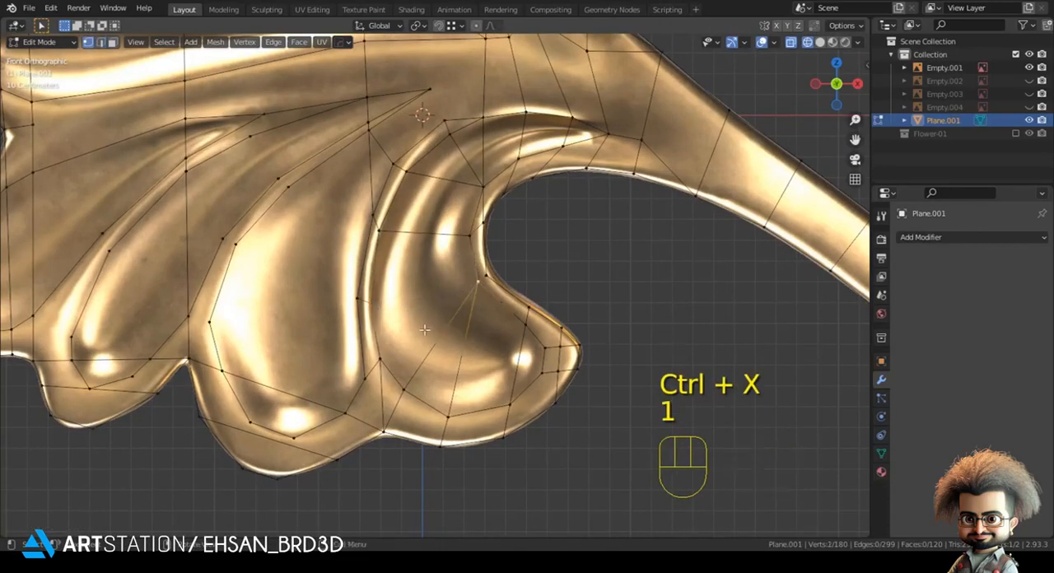
{"action": "key", "text": "j"}
{"action": "key", "text": "2"}
{"action": "key", "text": "ctrl+x"}
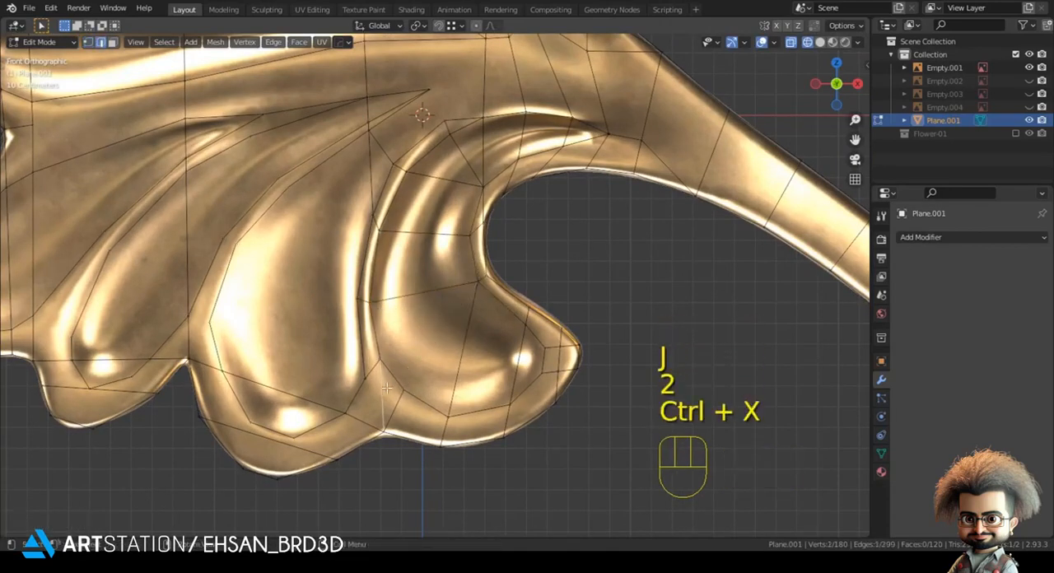
{"action": "key", "text": "ctrl+x"}
{"action": "key", "text": "1"}
Step: Connect the bottom-right lobe's upper-right crease vertex to its lower-left one and dissolve the edge it replaces
{"action": "middle_click_drag", "start_coordinate": [511, 339], "coordinate": [470, 313], "text": "shift"}
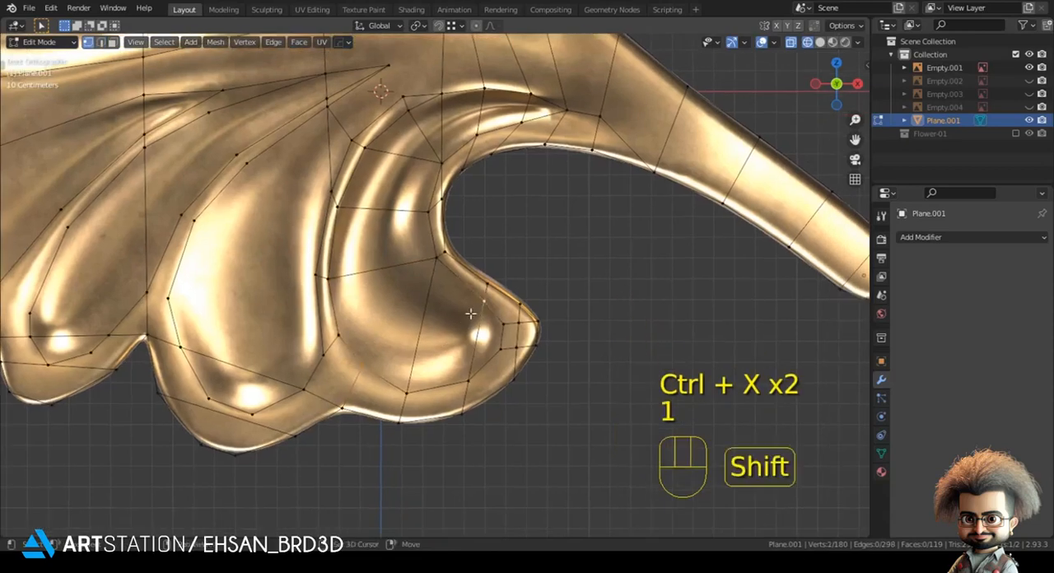
{"action": "key", "text": "j"}
{"action": "key", "text": "2"}
{"action": "key", "text": "ctrl+x"}
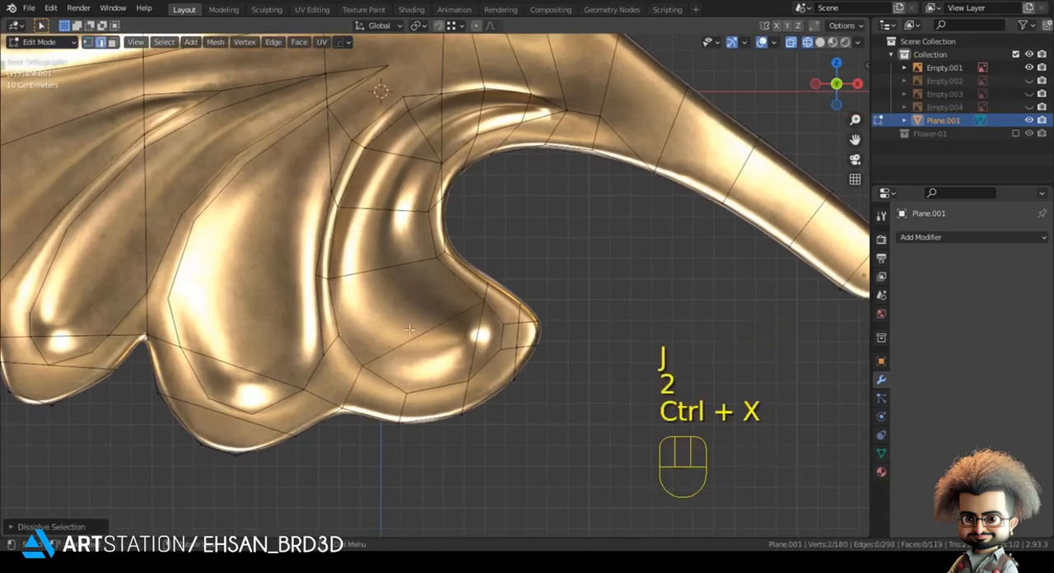
Step: Add edges between the paired crease vertices at the junction of the bottom-middle and bottom-right lobes
{"action": "key", "text": "1"}
{"action": "left_click", "coordinate": [353, 337]}
{"action": "left_click", "coordinate": [439, 269], "text": "shift"}
{"action": "key", "text": "j"}
{"action": "left_click", "coordinate": [602, 348]}
{"action": "mouse_move", "coordinate": [347, 401]}
{"action": "middle_mouse_down", "text": "shift"}
{"action": "mouse_move", "coordinate": [376, 374]}
{"action": "mouse_move", "coordinate": [415, 396]}
{"action": "middle_mouse_up", "text": "shift"}
{"action": "scroll", "coordinate": [371, 373], "scroll_direction": "up", "scroll_amount": 1}
{"action": "left_click", "coordinate": [344, 355]}
{"action": "left_click", "coordinate": [356, 444], "text": "shift"}
{"action": "key", "text": "j"}
{"action": "left_click", "coordinate": [401, 482]}
Step: Connect the tip of the bottom-middle lobe's upper crease to the vertex on the stem crease
{"action": "scroll", "coordinate": [418, 391], "scroll_direction": "down", "scroll_amount": 3}
{"action": "mouse_move", "coordinate": [483, 255]}
{"action": "middle_mouse_down", "text": "shift"}
{"action": "mouse_move", "coordinate": [426, 334]}
{"action": "mouse_move", "coordinate": [382, 351]}
{"action": "middle_mouse_up", "text": "shift"}
{"action": "scroll", "coordinate": [385, 346], "scroll_direction": "up", "scroll_amount": 2}
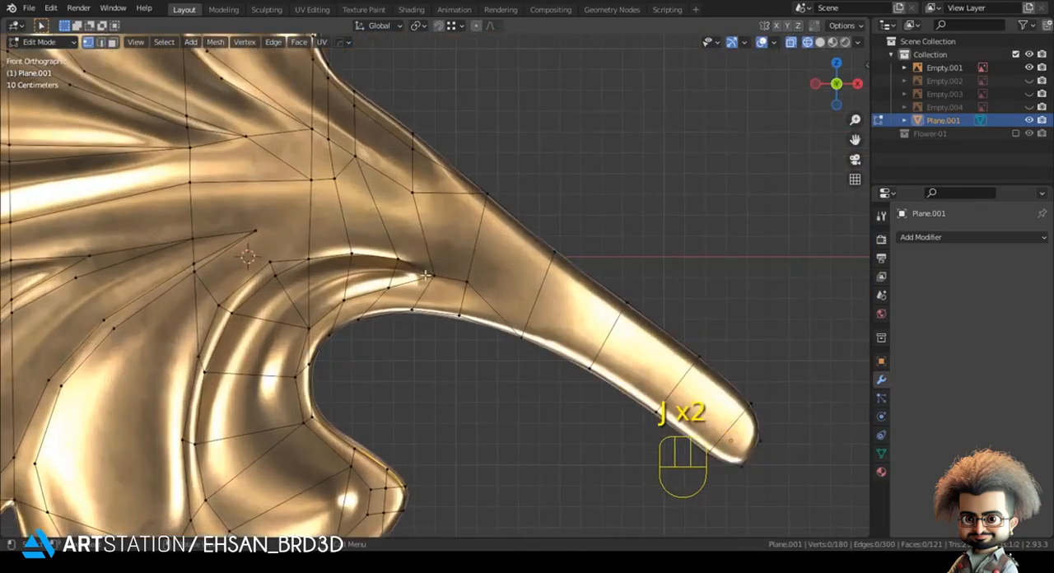
{"action": "middle_click_drag", "start_coordinate": [426, 428], "coordinate": [471, 369], "text": "shift"}
{"action": "middle_click_drag", "start_coordinate": [496, 156], "coordinate": [383, 282], "text": "shift"}
{"action": "scroll", "coordinate": [436, 223], "scroll_direction": "up", "scroll_amount": 2}
{"action": "left_click", "coordinate": [389, 266]}
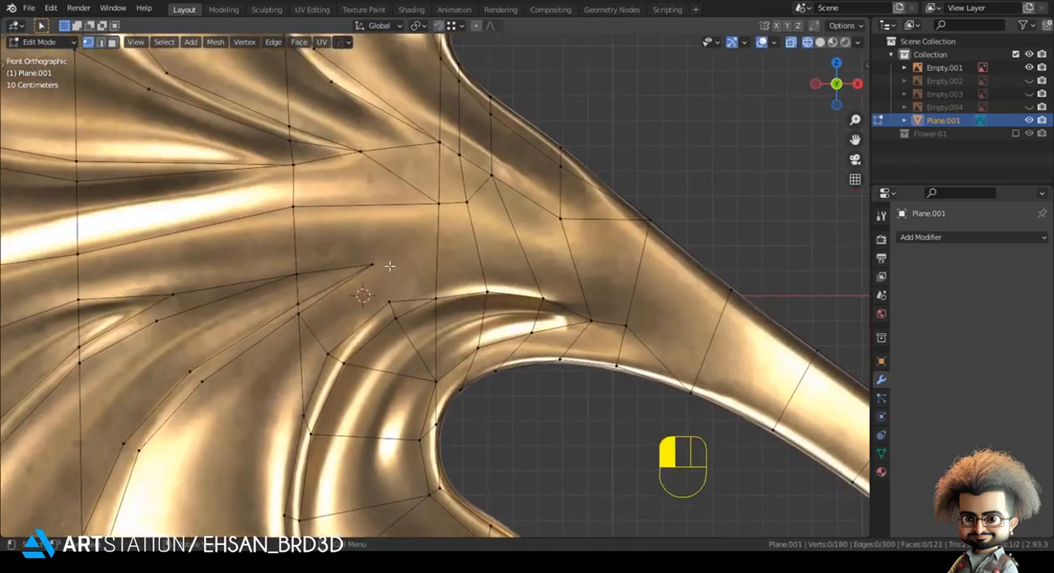
{"action": "left_click", "coordinate": [435, 213], "text": "shift"}
{"action": "key", "text": "j"}
{"action": "left_click", "coordinate": [509, 397]}
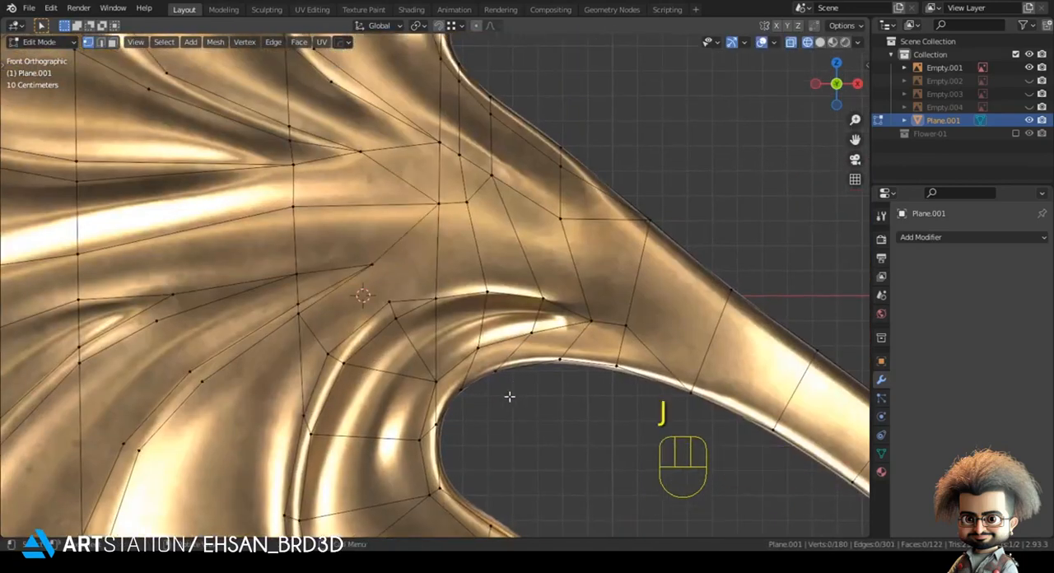
Step: Connect that crease tip to the top vertex of the bottom-right lobe's left crease and dissolve the leftover edge
{"action": "left_click_drag", "start_coordinate": [364, 258], "coordinate": [397, 320]}
{"action": "middle_click_drag", "start_coordinate": [538, 401], "coordinate": [610, 350], "text": "shift"}
{"action": "left_click", "coordinate": [453, 286]}
{"action": "left_click", "coordinate": [439, 252], "text": "shift"}
{"action": "left_click", "coordinate": [584, 402]}
{"action": "left_click", "coordinate": [362, 350]}
{"action": "key", "text": "j"}
{"action": "key", "text": "2"}
{"action": "left_click", "coordinate": [381, 296]}
{"action": "key", "text": "ctrl+x"}
Step: Connect the bottom-middle lobe's left crease to its right crease with an edge across the upper lobe
{"action": "key", "text": "1"}
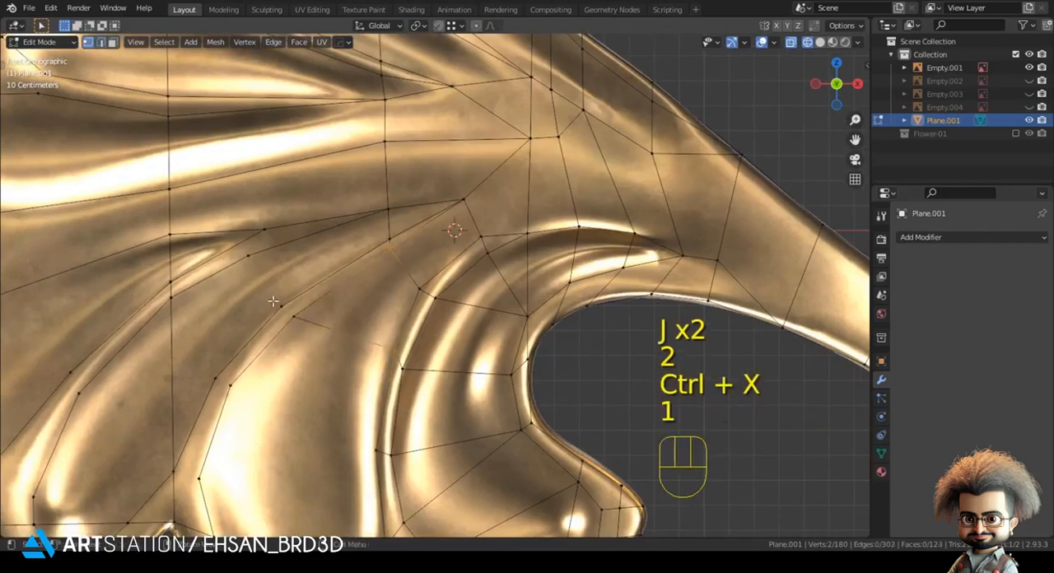
{"action": "left_click_drag", "start_coordinate": [273, 300], "coordinate": [324, 337]}
{"action": "middle_click_drag", "start_coordinate": [324, 337], "coordinate": [364, 299], "text": "shift"}
{"action": "key", "text": "j"}
Step: Connect the bottom-middle lobe's left crease to the neighbouring lobe's crease tip and slide the tip vertex into place
{"action": "left_click", "coordinate": [322, 269]}
{"action": "left_click", "coordinate": [290, 218], "text": "shift"}
{"action": "key", "text": "j"}
{"action": "left_click", "coordinate": [344, 233]}
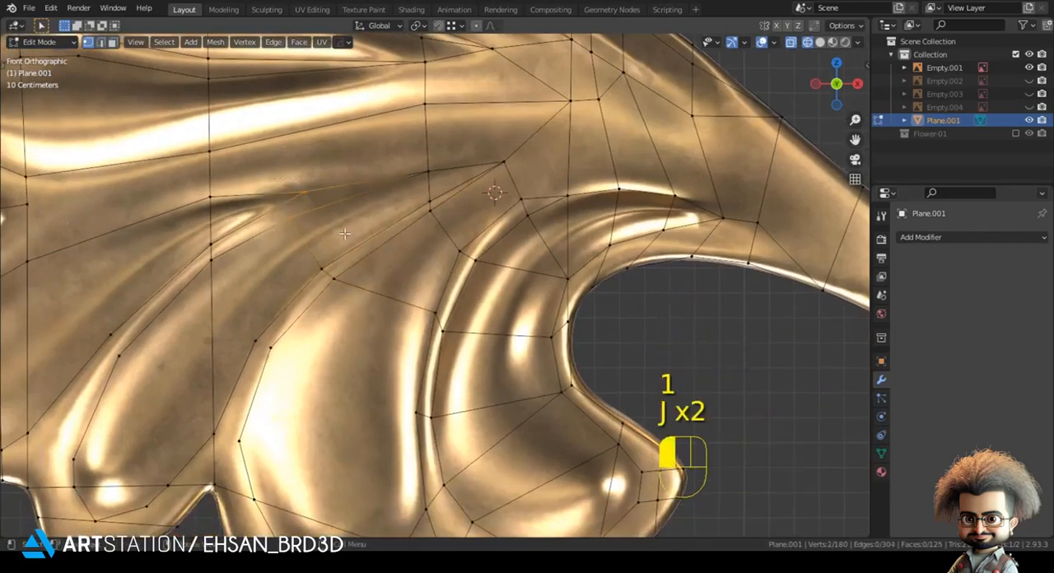
{"action": "key", "text": "g"}
{"action": "key", "text": "g"}
{"action": "scroll", "coordinate": [387, 239], "scroll_direction": "down", "scroll_amount": 3}
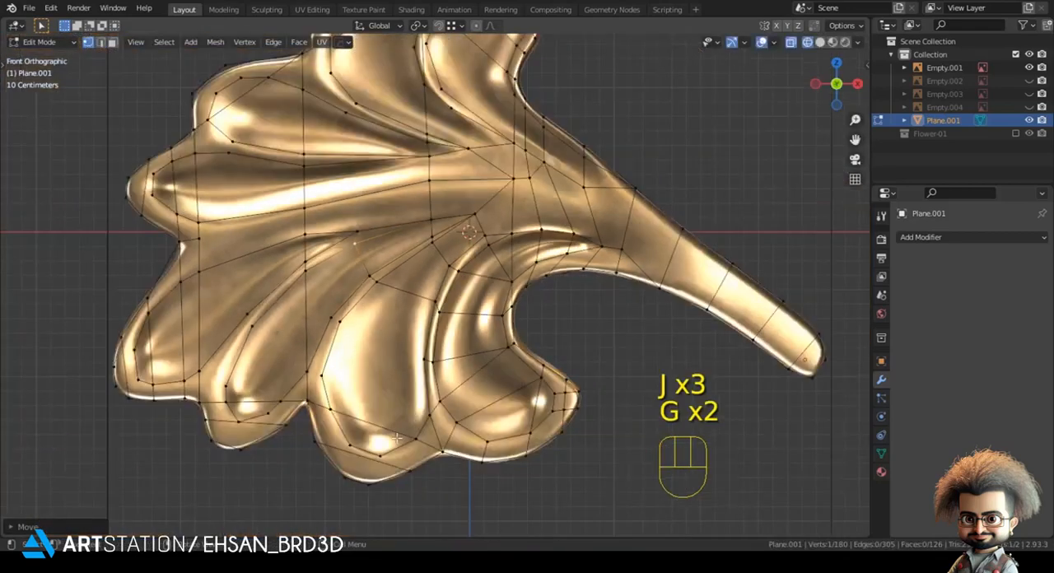
Step: Connect the paired crease vertices across the small lower-left lobe and dissolve the vertical edge running through it
{"action": "key", "text": "alt+a"}
{"action": "left_click_drag", "start_coordinate": [327, 250], "coordinate": [367, 292]}
{"action": "scroll", "coordinate": [369, 290], "scroll_direction": "up", "scroll_amount": 2}
{"action": "key", "text": "j"}
{"action": "left_click_drag", "start_coordinate": [404, 248], "coordinate": [440, 287]}
{"action": "key", "text": "j"}
{"action": "left_click", "coordinate": [325, 294], "text": "shift"}
{"action": "key", "text": "j"}
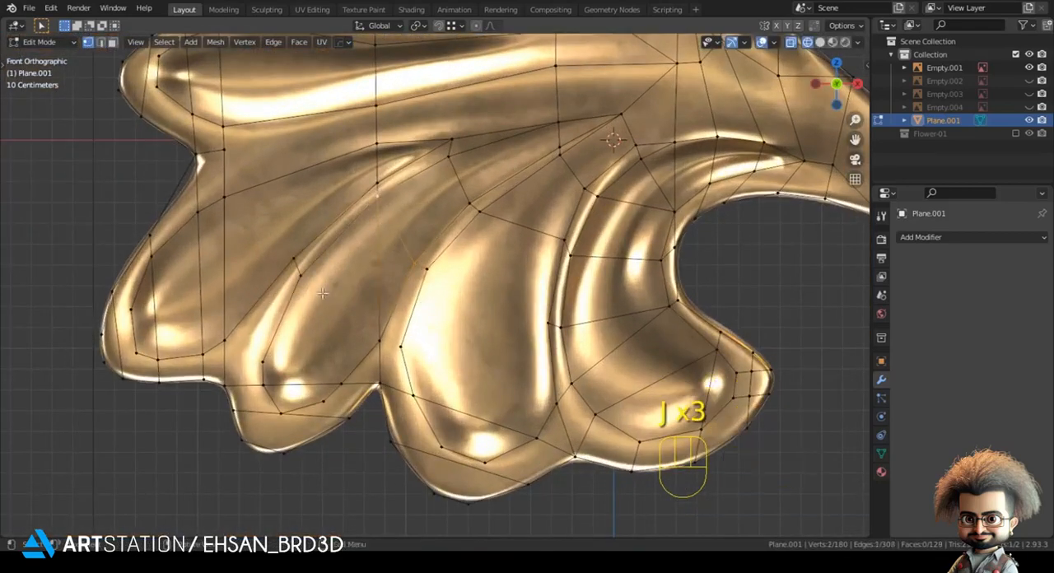
{"action": "key", "text": "j"}
{"action": "key", "text": "2"}
{"action": "key", "text": "ctrl+x"}
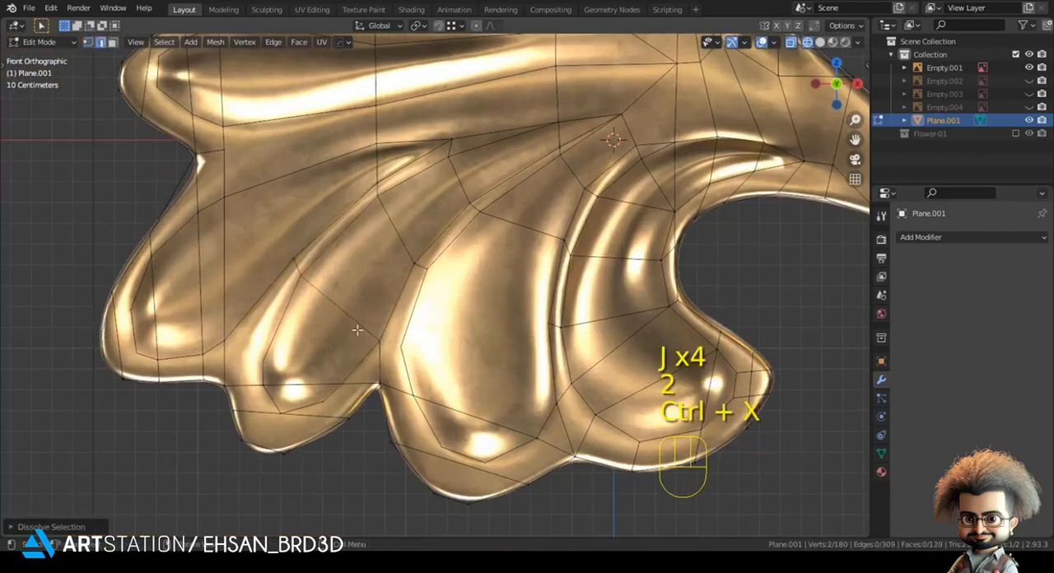
Step: Run edges across the bottom-middle lobe from its left crease to its right crease pair
{"action": "key", "text": "1"}
{"action": "left_click_drag", "start_coordinate": [347, 318], "coordinate": [406, 344]}
{"action": "key", "text": "j"}
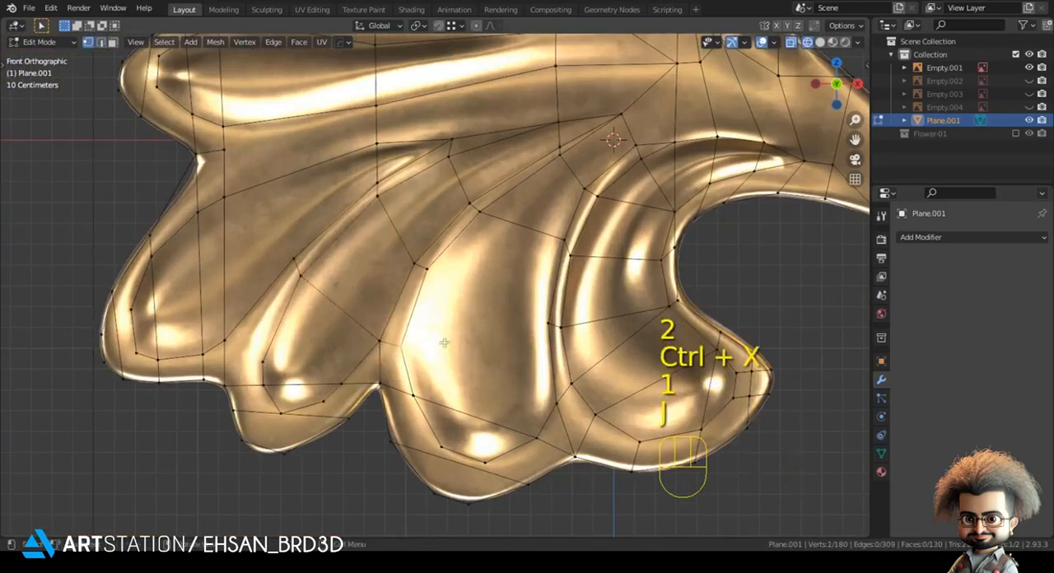
{"action": "left_click", "coordinate": [507, 309], "text": "shift"}
{"action": "key", "text": "j"}
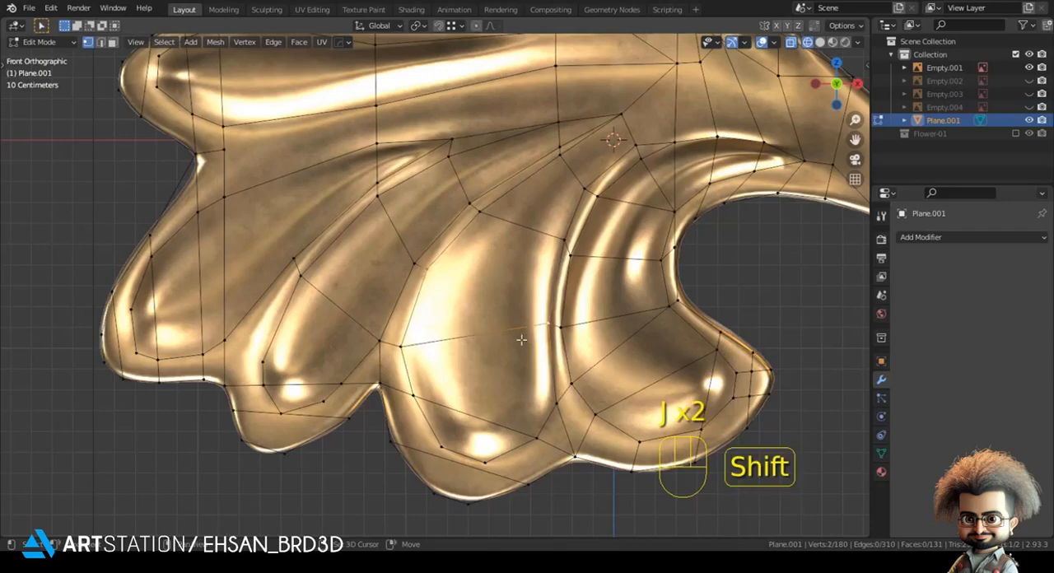
{"action": "key", "text": "j"}
Step: Leave mesh editing and move the reference image back behind the leaf mesh along the Y axis
{"action": "middle_click_drag", "start_coordinate": [529, 341], "coordinate": [438, 273], "text": "shift"}
{"action": "scroll", "coordinate": [379, 375], "scroll_direction": "down", "scroll_amount": 2}
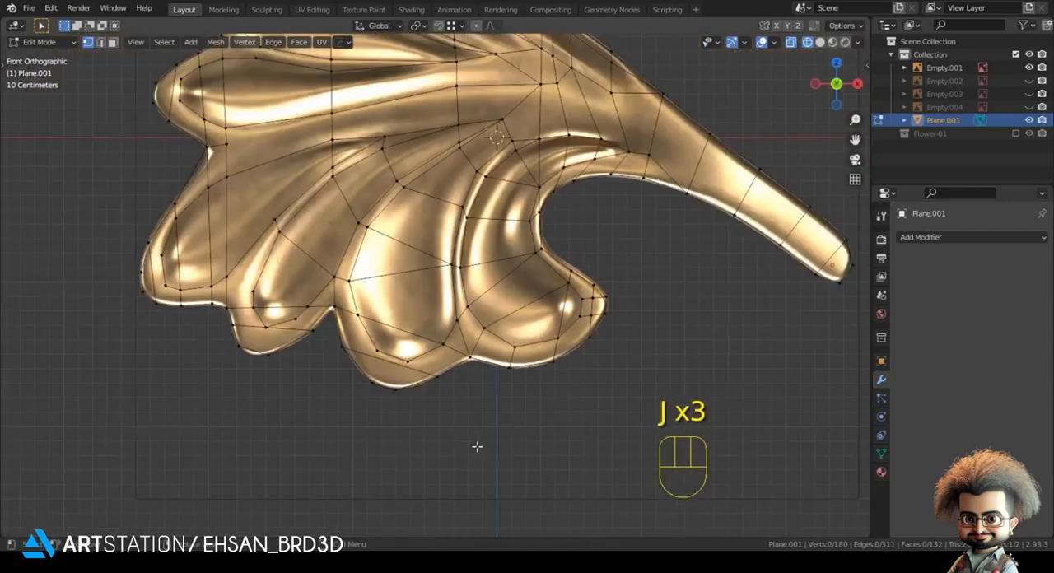
{"action": "scroll", "coordinate": [477, 447], "scroll_direction": "down", "scroll_amount": 4}
{"action": "middle_click_drag", "start_coordinate": [462, 433], "coordinate": [585, 242], "text": "shift"}
{"action": "key", "text": "Tab"}
{"action": "left_click", "coordinate": [686, 268]}
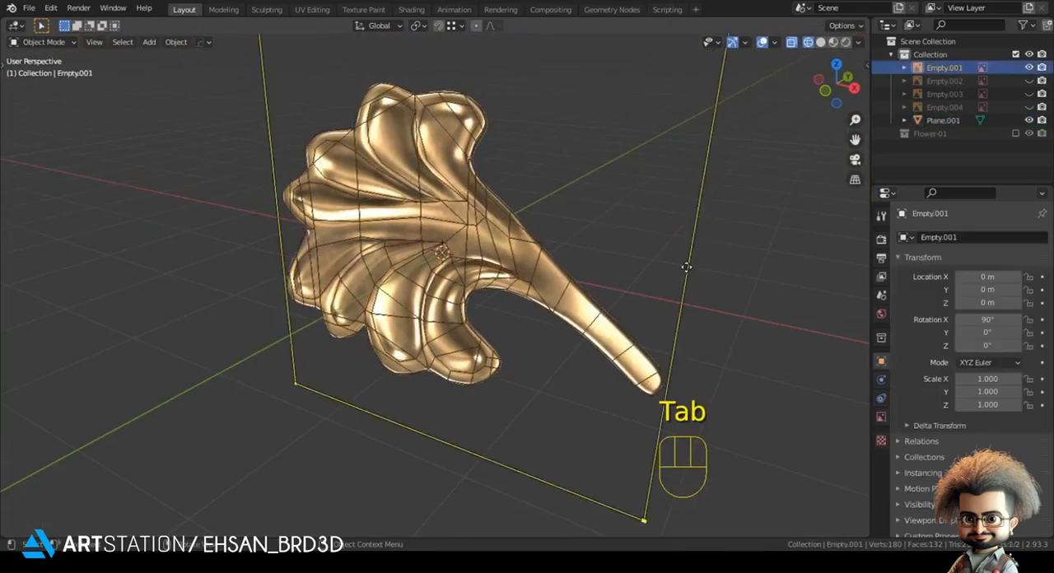
{"action": "key", "text": "g"}
{"action": "key", "text": "y"}
{"action": "left_click", "coordinate": [800, 186]}
{"action": "key", "text": "alt+a"}
Step: Resume editing the leaf mesh in front view with nothing selected
{"action": "left_click", "coordinate": [355, 219]}
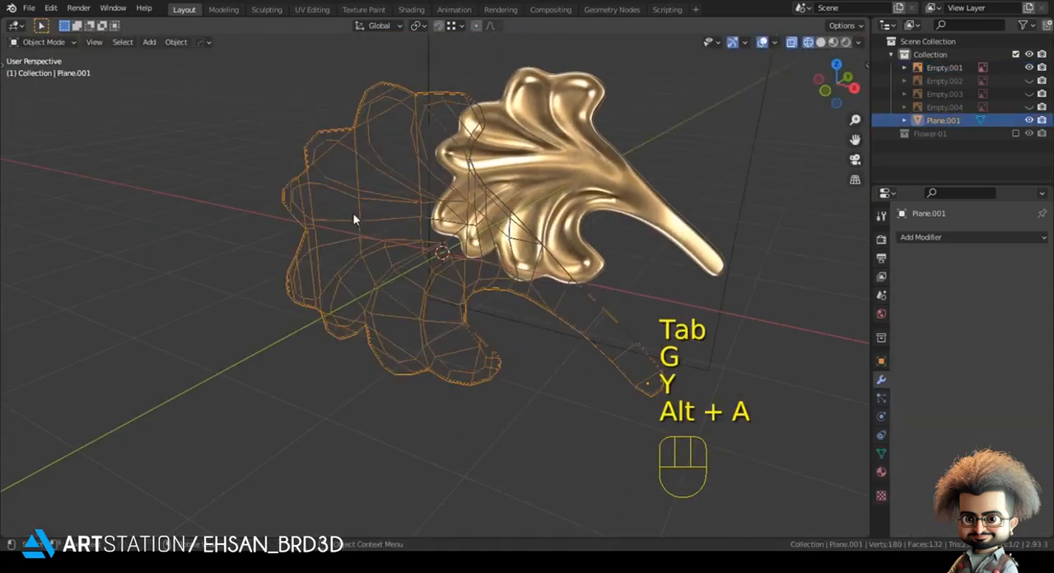
{"action": "key", "text": "KP_1"}
{"action": "key", "text": "Tab"}
{"action": "scroll", "coordinate": [374, 348], "scroll_direction": "up", "scroll_amount": 3}
{"action": "key", "text": "alt+a"}
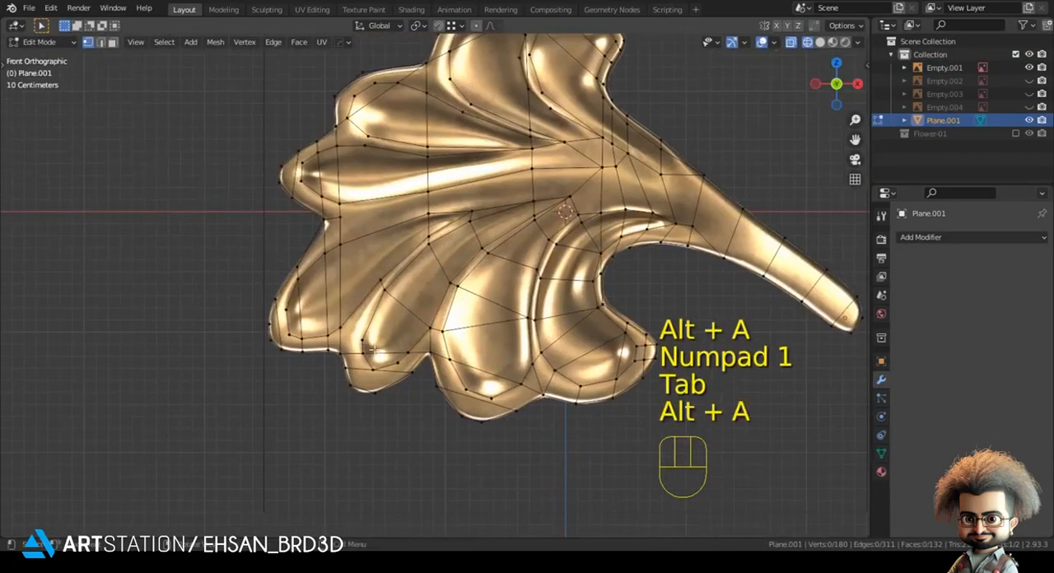
Step: Connect the small lower-left lobe's left crease vertex to its right crease vertex above the highlight
{"action": "scroll", "coordinate": [374, 350], "scroll_direction": "up", "scroll_amount": 2}
{"action": "left_click", "coordinate": [331, 364]}
{"action": "left_click", "coordinate": [394, 382], "text": "shift"}
{"action": "middle_click_drag", "start_coordinate": [363, 395], "coordinate": [394, 330], "text": "shift"}
{"action": "scroll", "coordinate": [381, 337], "scroll_direction": "up", "scroll_amount": 2}
{"action": "key", "text": "j"}
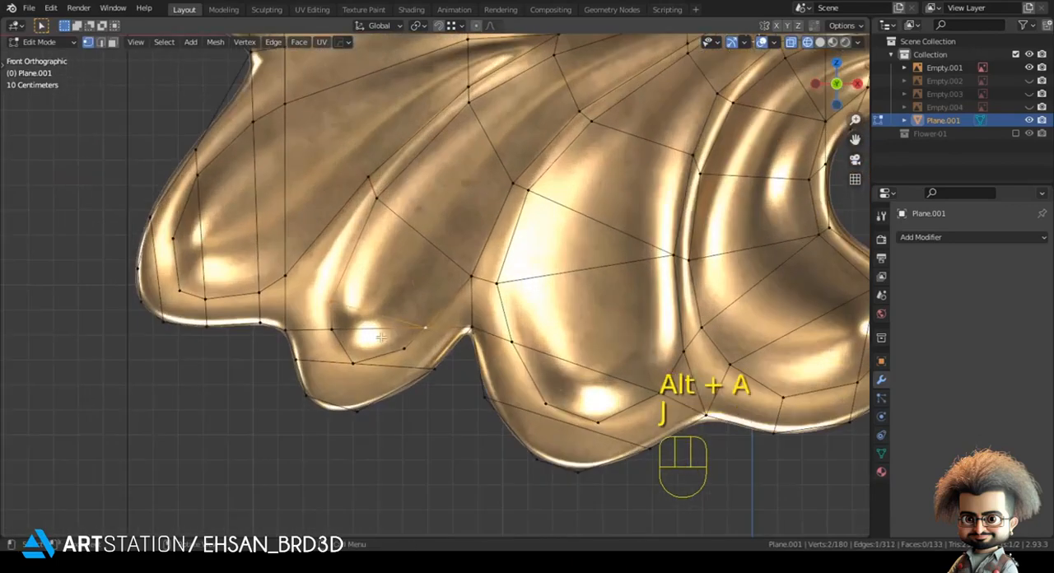
Step: Connect the small lobe's crease vertices below the highlight and dissolve the surplus edge
{"action": "left_click", "coordinate": [336, 333]}
{"action": "left_click", "coordinate": [400, 345], "text": "shift"}
{"action": "key", "text": "j"}
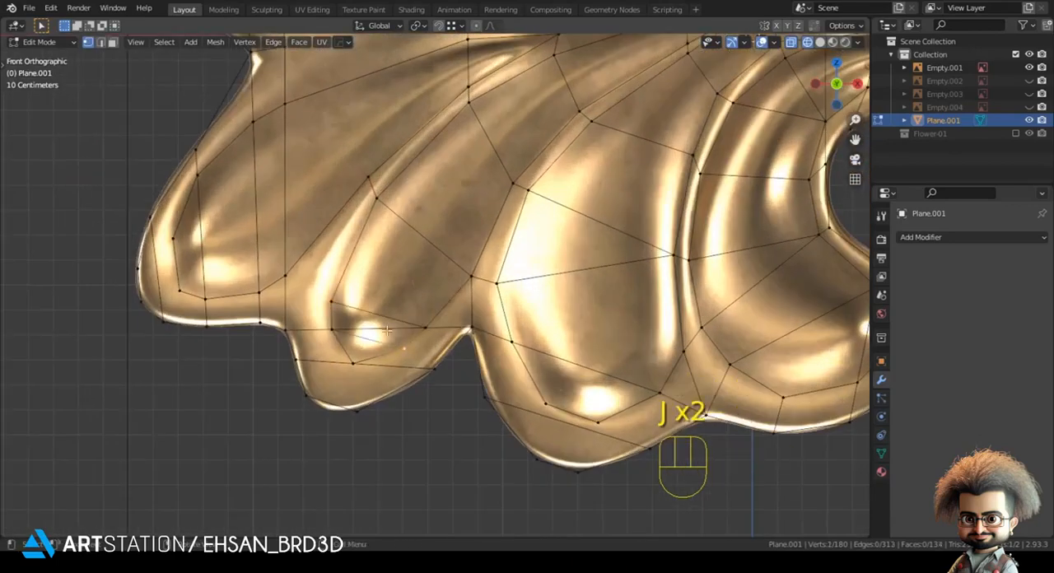
{"action": "key", "text": "ctrl+x"}
Step: Move the small lobe's lower crease vertex upward and connect it to the outline's bottom vertex
{"action": "key", "text": "1"}
{"action": "key", "text": "g"}
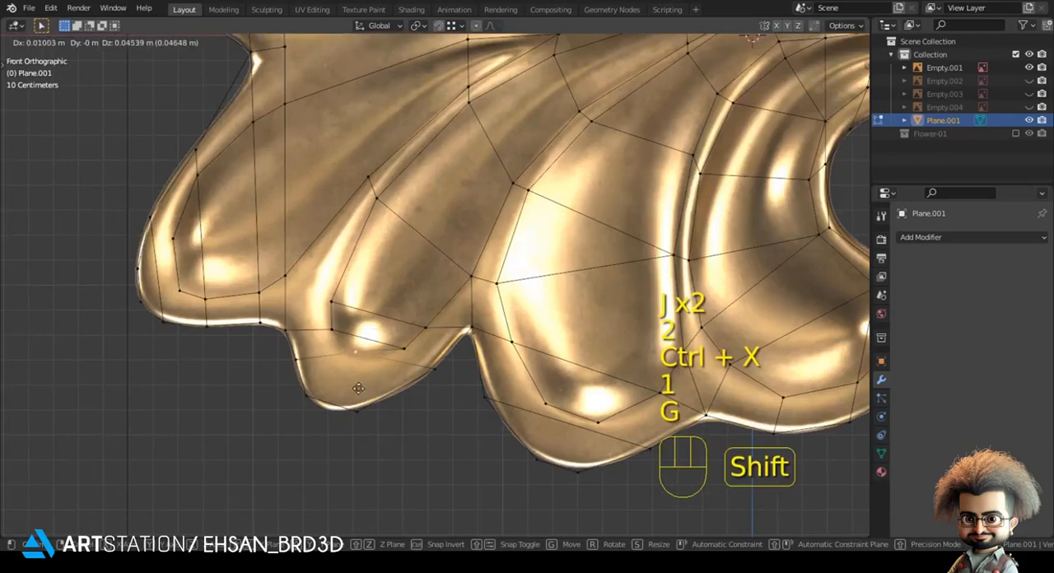
{"action": "left_click", "coordinate": [355, 427]}
{"action": "left_click", "coordinate": [355, 424], "text": "shift"}
{"action": "key", "text": "j"}
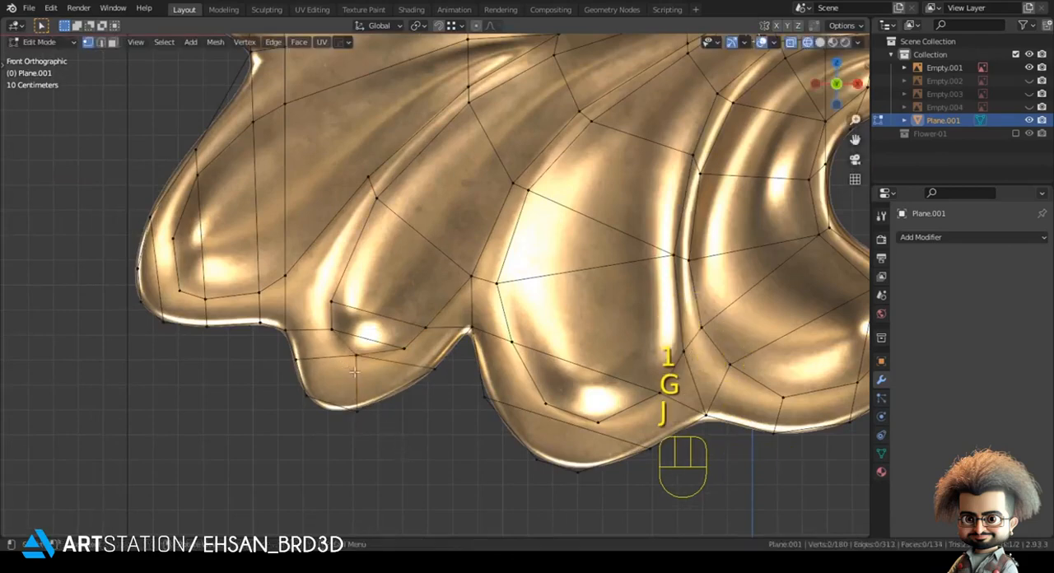
Step: Nudge the vertices around the small lower-left lobe's bottom edge to fit its contour
{"action": "scroll", "coordinate": [410, 430], "scroll_direction": "down", "scroll_amount": 1}
{"action": "left_click", "coordinate": [317, 393]}
{"action": "key", "text": "g"}
{"action": "left_click", "coordinate": [320, 398]}
{"action": "left_click", "coordinate": [418, 416]}
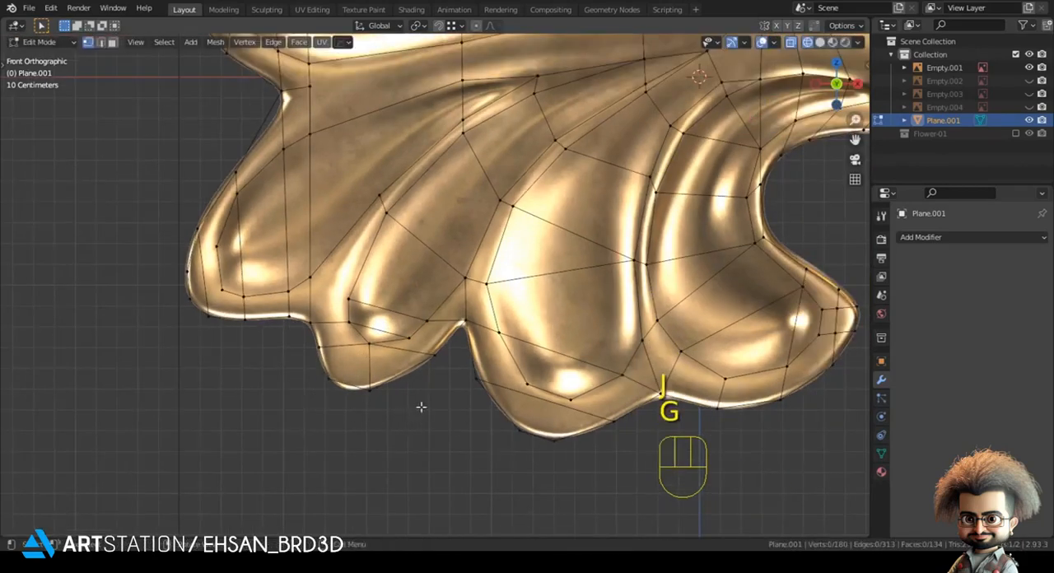
{"action": "scroll", "coordinate": [435, 371], "scroll_direction": "down", "scroll_amount": 1}
{"action": "left_click", "coordinate": [434, 371]}
{"action": "key", "text": "g"}
{"action": "left_click", "coordinate": [425, 384]}
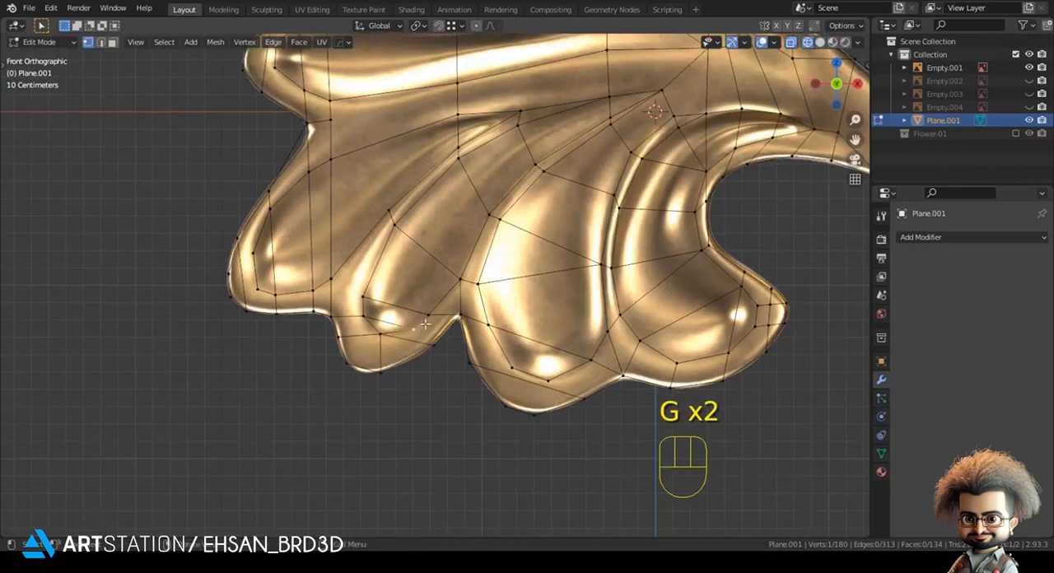
Step: Reposition the small lower-left lobe's inner crease vertices so they follow the contour around its highlight
{"action": "key", "text": "g"}
{"action": "left_click", "coordinate": [439, 309]}
{"action": "left_click", "coordinate": [362, 293]}
{"action": "key", "text": "g"}
{"action": "left_click", "coordinate": [363, 285]}
{"action": "left_click", "coordinate": [363, 313]}
{"action": "key", "text": "g"}
{"action": "left_click", "coordinate": [363, 309]}
{"action": "left_click", "coordinate": [370, 274]}
{"action": "key", "text": "g"}
{"action": "left_click", "coordinate": [371, 270]}
{"action": "left_click", "coordinate": [416, 326]}
{"action": "key", "text": "g"}
{"action": "key", "text": "g"}
{"action": "left_click", "coordinate": [440, 416]}
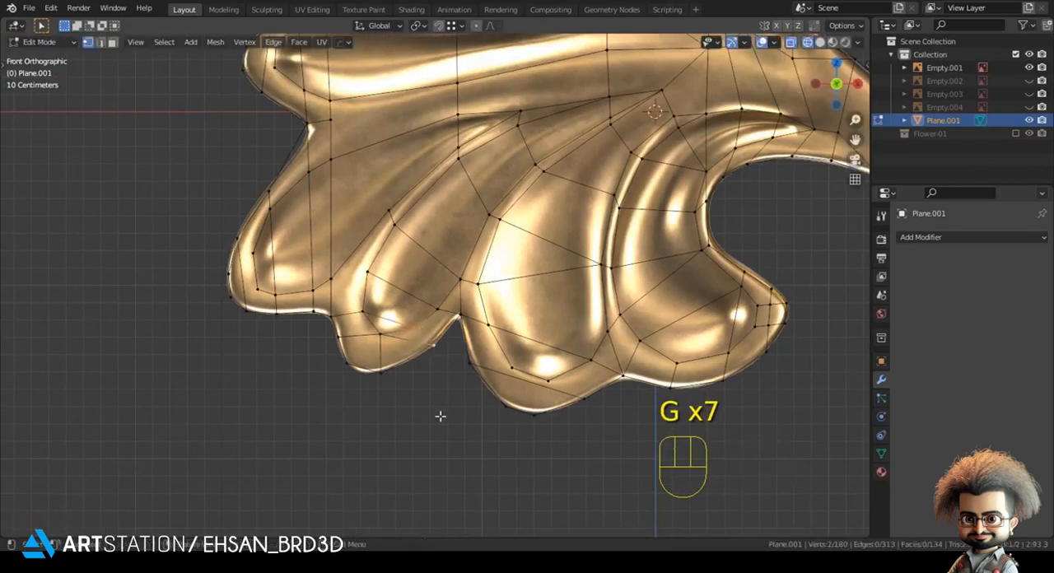
Step: Dissolve the surplus edge below the small lobe's highlight and connect its lower-right crease vertex to the outline
{"action": "key", "text": "2"}
{"action": "left_click", "coordinate": [408, 347]}
{"action": "key", "text": "ctrl+x"}
{"action": "key", "text": "1"}
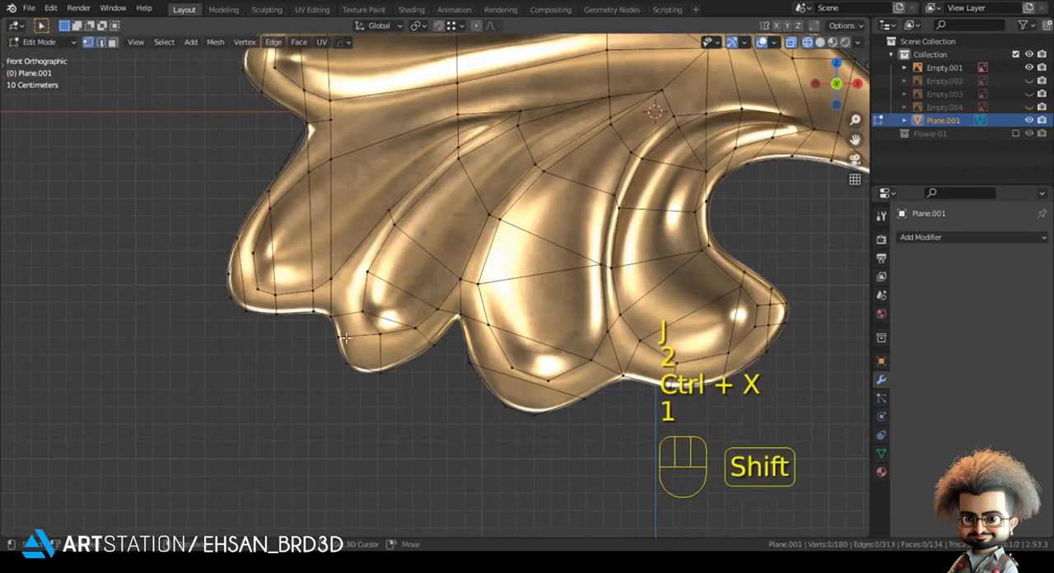
{"action": "middle_click_drag", "start_coordinate": [346, 337], "coordinate": [369, 344], "text": "shift"}
{"action": "key", "text": "alt+a"}
{"action": "left_click", "coordinate": [408, 335], "text": "shift"}
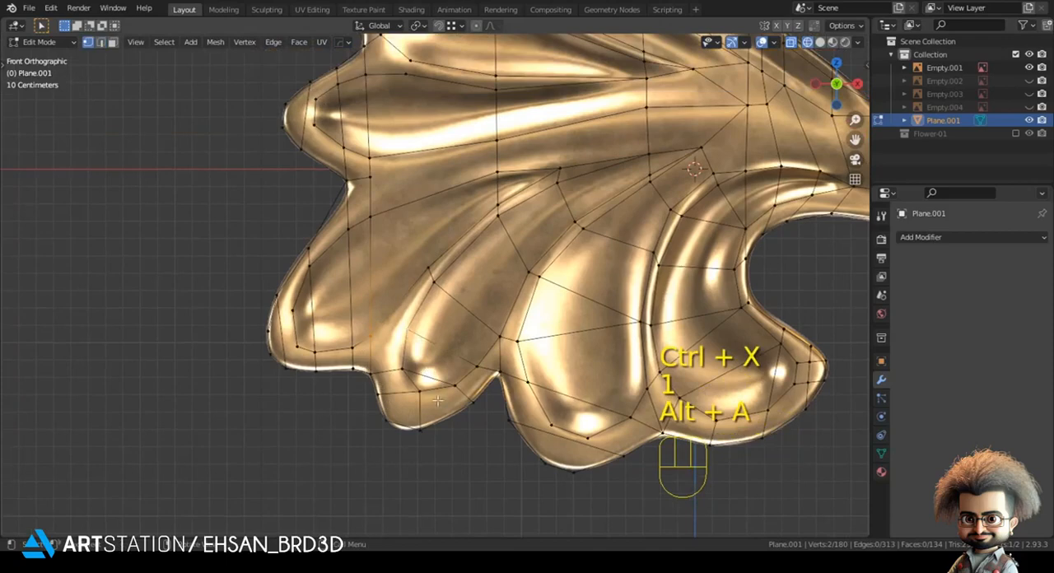
{"action": "key", "text": "j"}
Step: Connect the left and right crease vertices diagonally across the large bottom lobe and dissolve the surplus edge
{"action": "scroll", "coordinate": [459, 490], "scroll_direction": "down", "scroll_amount": 1}
{"action": "left_click", "coordinate": [459, 490]}
{"action": "middle_click_drag", "start_coordinate": [438, 419], "coordinate": [302, 409], "text": "shift"}
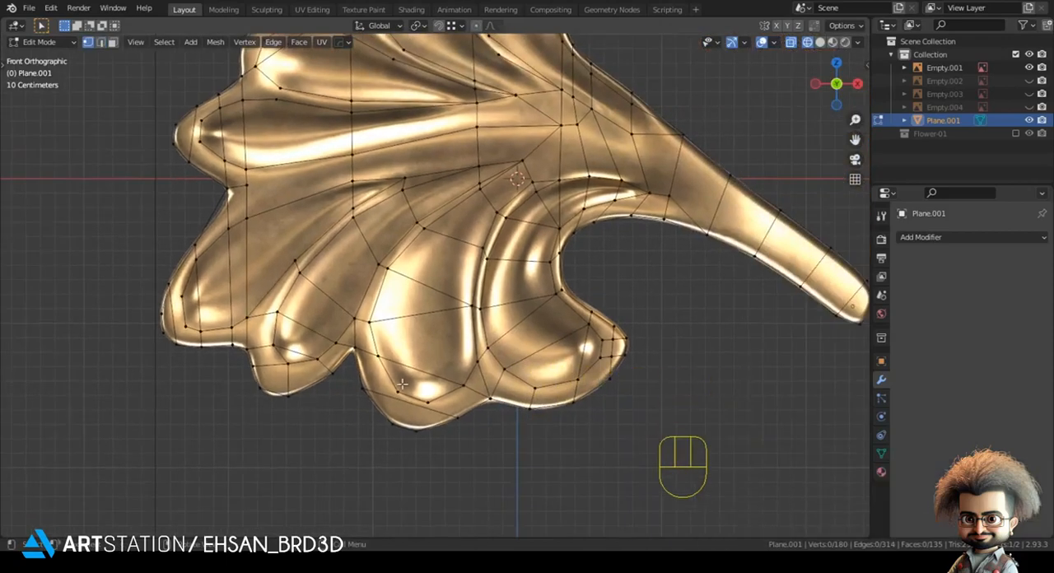
{"action": "left_click", "coordinate": [388, 324], "text": "shift"}
{"action": "left_click", "coordinate": [434, 314]}
{"action": "key", "text": "ctrl+x"}
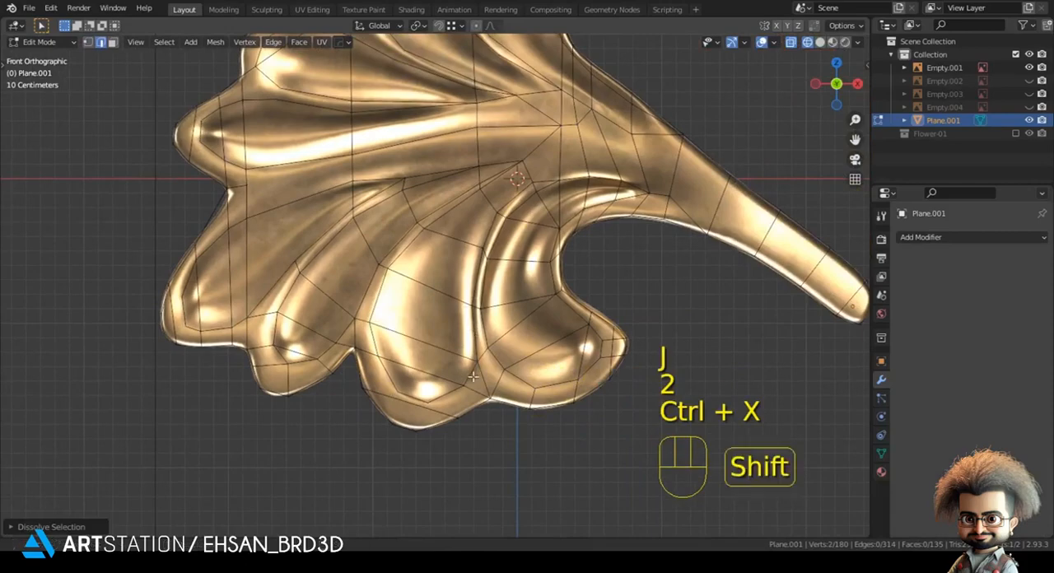
Step: Connect the large bottom lobe's lower crease vertices to the outline and merge the extra vertex into the crease
{"action": "middle_click_drag", "start_coordinate": [455, 446], "coordinate": [462, 360], "text": "shift"}
{"action": "scroll", "coordinate": [462, 359], "scroll_direction": "up", "scroll_amount": 2}
{"action": "key", "text": "1"}
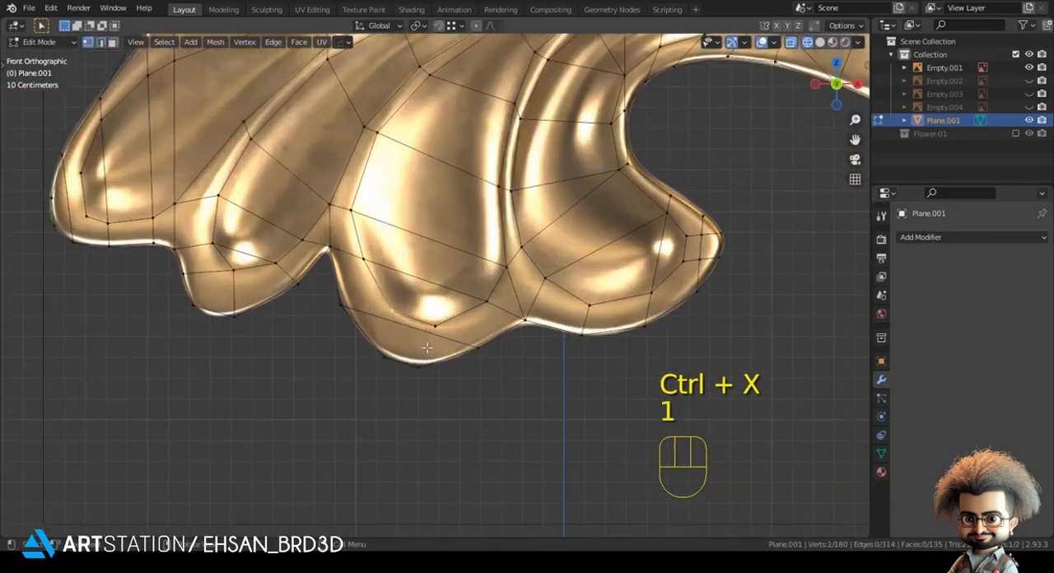
{"action": "scroll", "coordinate": [426, 348], "scroll_direction": "up", "scroll_amount": 2}
{"action": "left_click", "coordinate": [370, 319], "text": "shift"}
{"action": "key", "text": "j"}
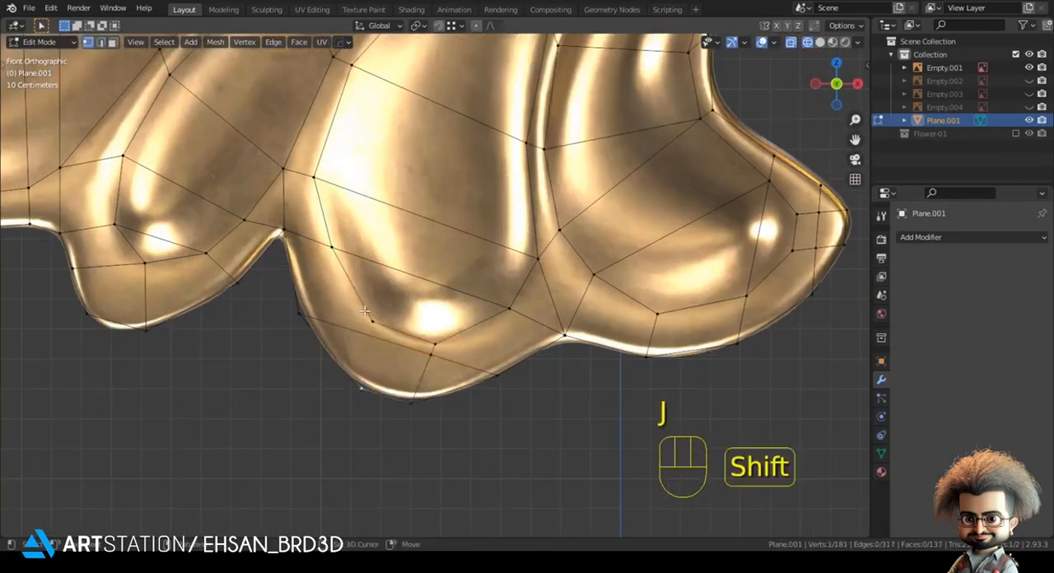
{"action": "key", "text": "m"}
{"action": "left_click", "coordinate": [417, 334]}
{"action": "key", "text": "m"}
{"action": "left_click", "coordinate": [427, 338]}
{"action": "scroll", "coordinate": [480, 412], "scroll_direction": "down", "scroll_amount": 3}
{"action": "left_click", "coordinate": [480, 412]}
Step: Connect the upper-left side lobe's lower crease vertex to the neighbouring crease, and its two upper crease vertices to the outline
{"action": "middle_click_drag", "start_coordinate": [470, 251], "coordinate": [493, 387], "text": "shift"}
{"action": "scroll", "coordinate": [453, 340], "scroll_direction": "down", "scroll_amount": 1}
{"action": "scroll", "coordinate": [471, 321], "scroll_direction": "down", "scroll_amount": 2}
{"action": "scroll", "coordinate": [493, 388], "scroll_direction": "up", "scroll_amount": 1}
{"action": "middle_click_drag", "start_coordinate": [416, 270], "coordinate": [386, 350], "text": "shift"}
{"action": "scroll", "coordinate": [431, 305], "scroll_direction": "up", "scroll_amount": 2}
{"action": "scroll", "coordinate": [387, 350], "scroll_direction": "down", "scroll_amount": 2}
{"action": "scroll", "coordinate": [346, 330], "scroll_direction": "up", "scroll_amount": 3}
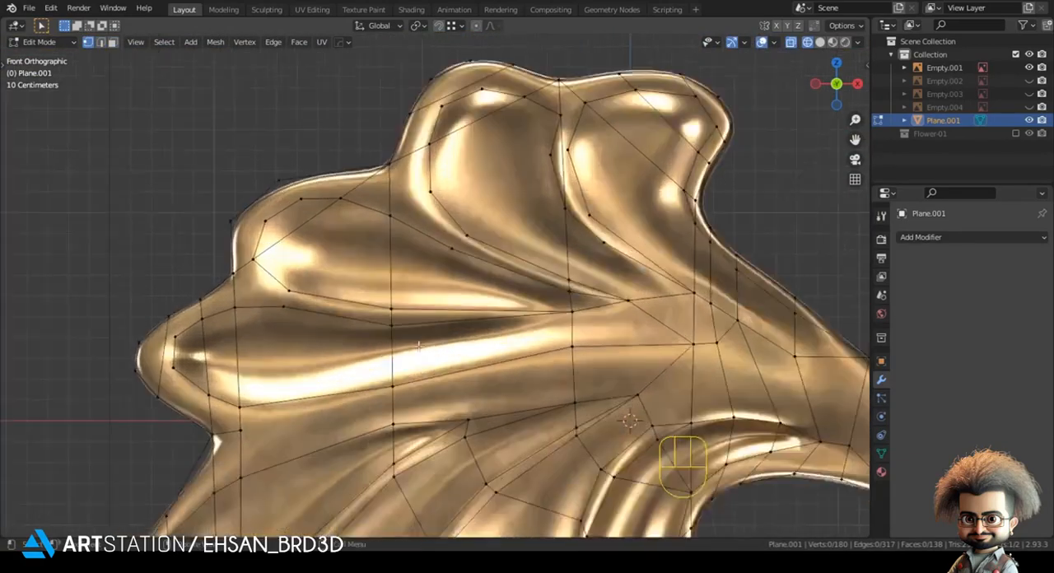
{"action": "scroll", "coordinate": [248, 272], "scroll_direction": "up", "scroll_amount": 1}
{"action": "middle_click_drag", "start_coordinate": [304, 332], "coordinate": [378, 351], "text": "shift"}
{"action": "scroll", "coordinate": [354, 309], "scroll_direction": "up", "scroll_amount": 1}
{"action": "key", "text": "j"}
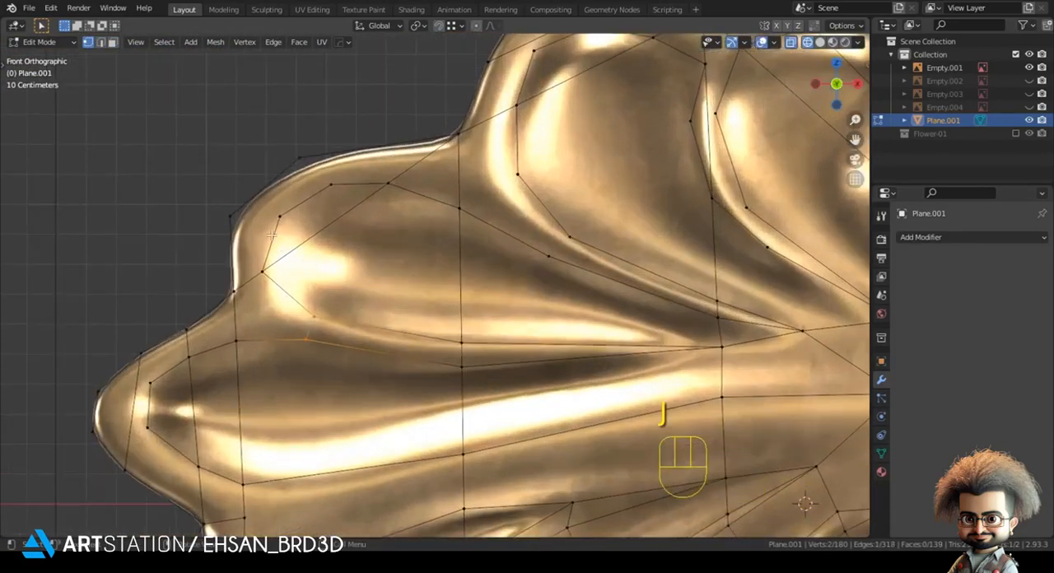
{"action": "key", "text": "j"}
{"action": "left_click", "coordinate": [331, 185]}
{"action": "left_click", "coordinate": [301, 159], "text": "shift"}
{"action": "key", "text": "j"}
Step: Nudge the upper-left side lobe's left and top crease vertices to follow the contour around its highlight
{"action": "left_click", "coordinate": [267, 267]}
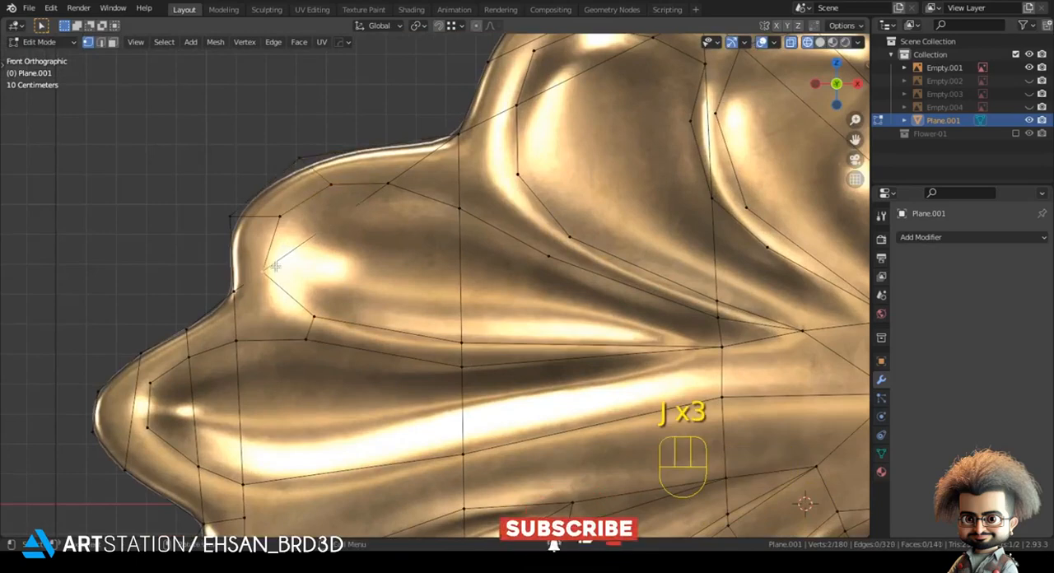
{"action": "key", "text": "g"}
{"action": "left_click", "coordinate": [285, 255]}
{"action": "left_click", "coordinate": [283, 226]}
{"action": "key", "text": "g"}
{"action": "left_click", "coordinate": [277, 229]}
{"action": "left_click", "coordinate": [327, 191]}
{"action": "key", "text": "g"}
{"action": "left_click", "coordinate": [323, 190]}
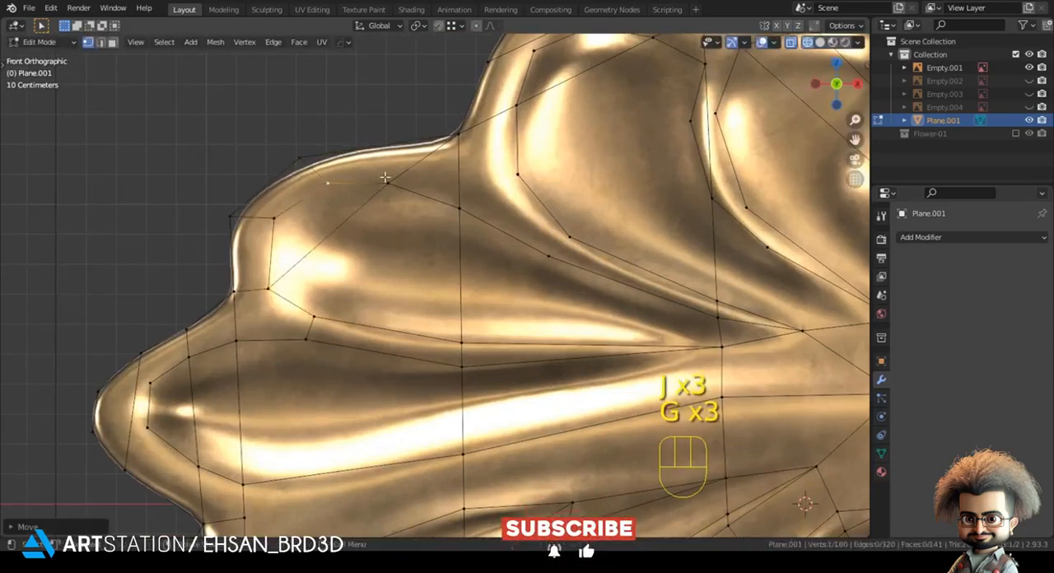
{"action": "left_click", "coordinate": [391, 177]}
{"action": "key", "text": "g"}
Step: Shift the top-left lobe's lower-left crease vertex slightly outward and connect it to the next crease vertex below
{"action": "key", "text": "g"}
{"action": "left_click", "coordinate": [396, 179]}
{"action": "middle_click_drag", "start_coordinate": [498, 211], "coordinate": [380, 260], "text": "shift"}
{"action": "left_click", "coordinate": [401, 222]}
{"action": "key", "text": "g"}
{"action": "left_click", "coordinate": [392, 225]}
{"action": "left_click", "coordinate": [449, 288], "text": "shift"}
{"action": "key", "text": "j"}
Step: Connect the left crease vertex to the middle valley vertex across the base of the top-left lobe and dissolve the surplus edge
{"action": "middle_click_drag", "start_coordinate": [573, 360], "coordinate": [447, 385], "text": "shift"}
{"action": "scroll", "coordinate": [460, 338], "scroll_direction": "down", "scroll_amount": 1}
{"action": "left_click", "coordinate": [473, 288]}
{"action": "left_click", "coordinate": [357, 317], "text": "shift"}
{"action": "key", "text": "j"}
{"action": "key", "text": "3"}
{"action": "left_click", "coordinate": [473, 317]}
{"action": "key", "text": "ctrl+x"}
Step: Join the facing crease vertices in the valley between the two top lobes and dissolve the surplus vertical edge
{"action": "middle_click_drag", "start_coordinate": [455, 239], "coordinate": [443, 306], "text": "shift"}
{"action": "key", "text": "1"}
{"action": "left_click", "coordinate": [456, 284]}
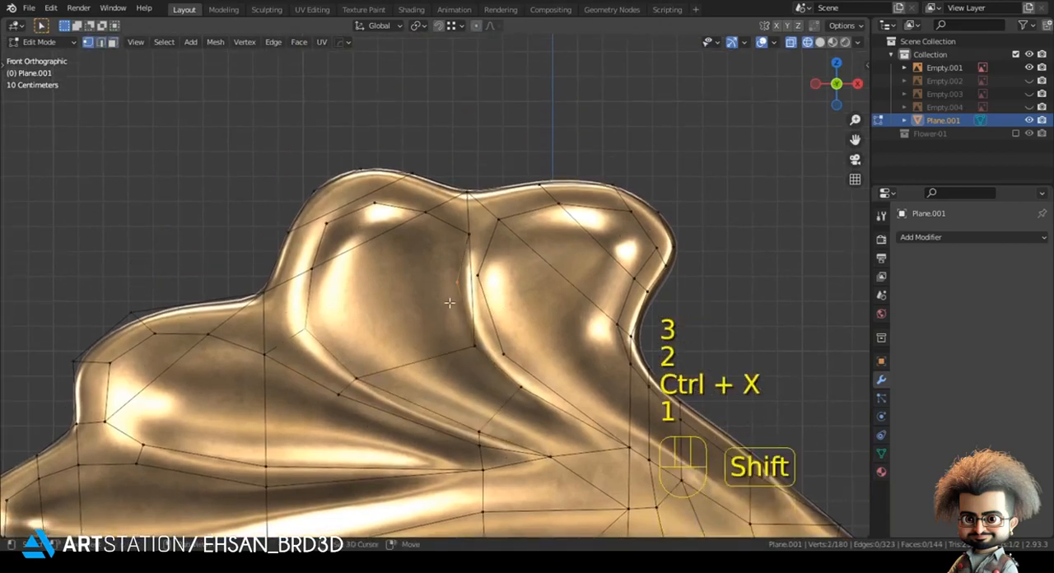
{"action": "left_click", "coordinate": [479, 285]}
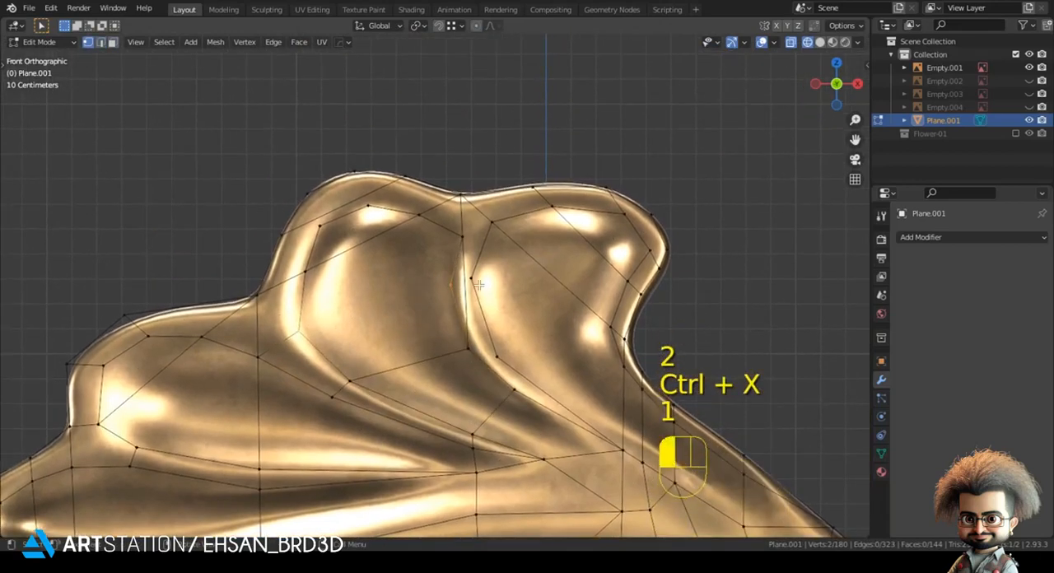
{"action": "left_click", "coordinate": [453, 286]}
{"action": "key", "text": "g"}
{"action": "left_click", "coordinate": [456, 286]}
{"action": "left_click", "coordinate": [477, 285], "text": "shift"}
{"action": "scroll", "coordinate": [491, 307], "scroll_direction": "up", "scroll_amount": 1}
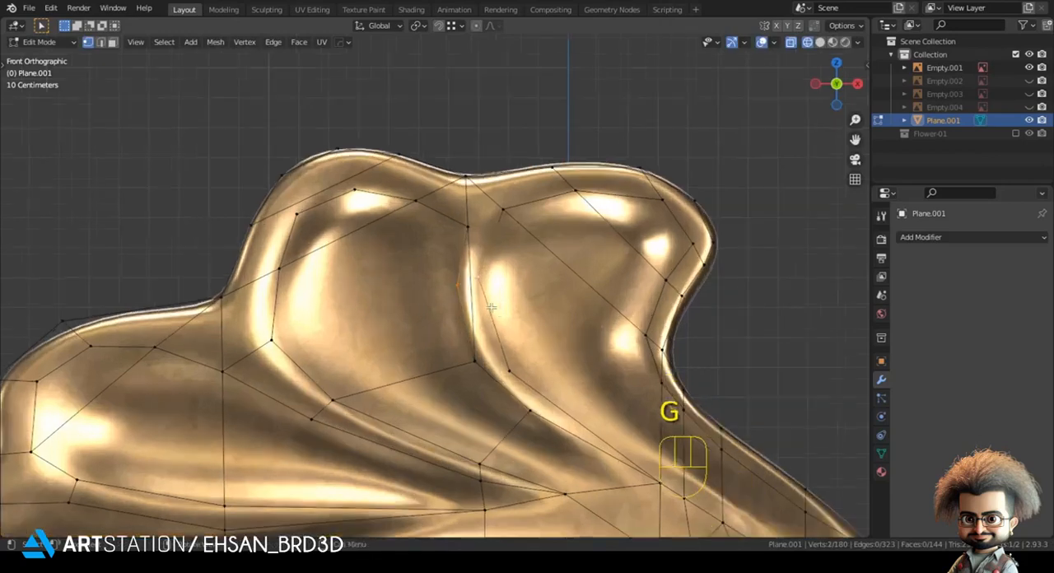
{"action": "key", "text": "ctrl+x"}
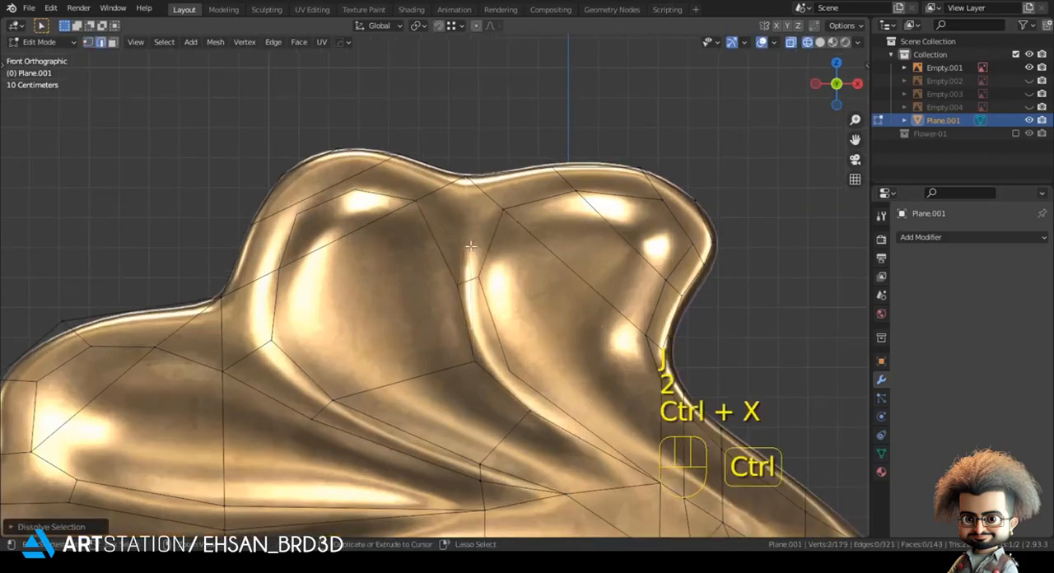
Step: Knife-cut from the top-right lobe's upper-left crease vertex to the edge across the valley and adjust the valley vertices along the crease
{"action": "key", "text": "1"}
{"action": "key", "text": "k"}
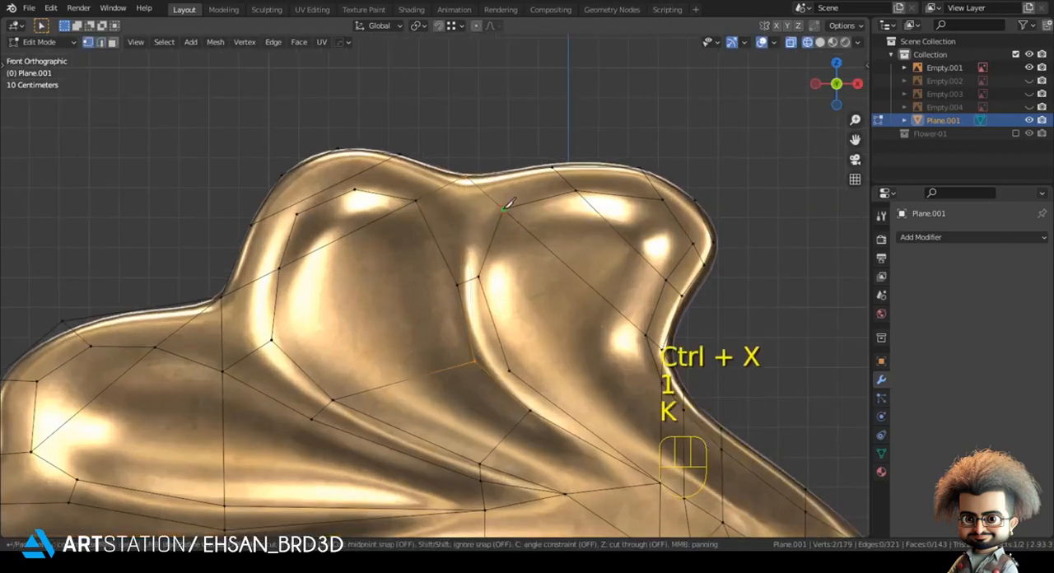
{"action": "left_click", "coordinate": [436, 244]}
{"action": "key", "text": "Return"}
{"action": "key", "text": "g"}
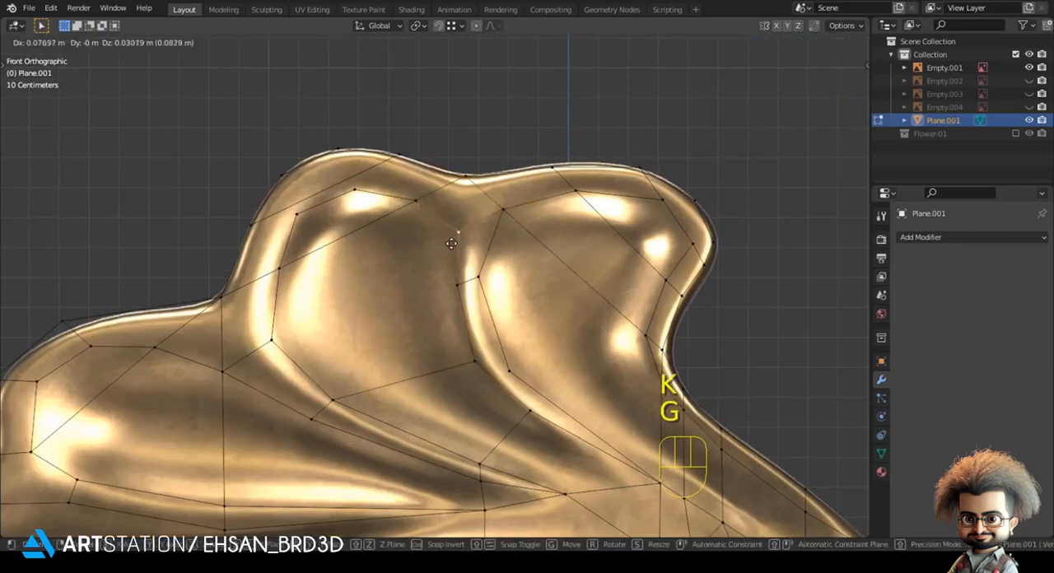
{"action": "key", "text": "g"}
{"action": "left_click", "coordinate": [355, 288]}
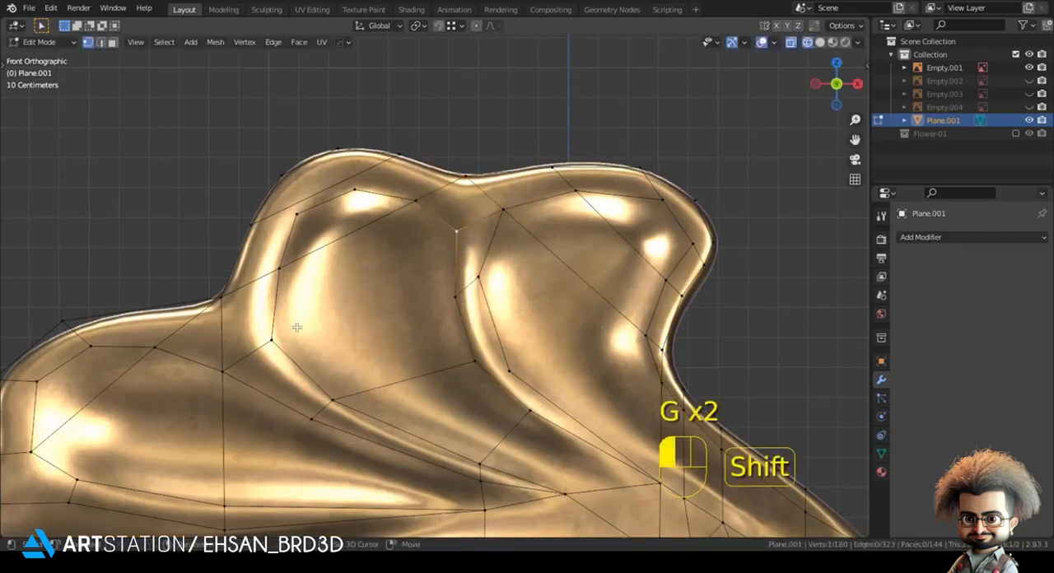
Step: Connect the two left-hand valley vertices diagonally across the top-left lobe to its left crease vertices
{"action": "middle_click_drag", "start_coordinate": [354, 287], "coordinate": [346, 230], "text": "shift"}
{"action": "key", "text": "j"}
{"action": "key", "text": "j"}
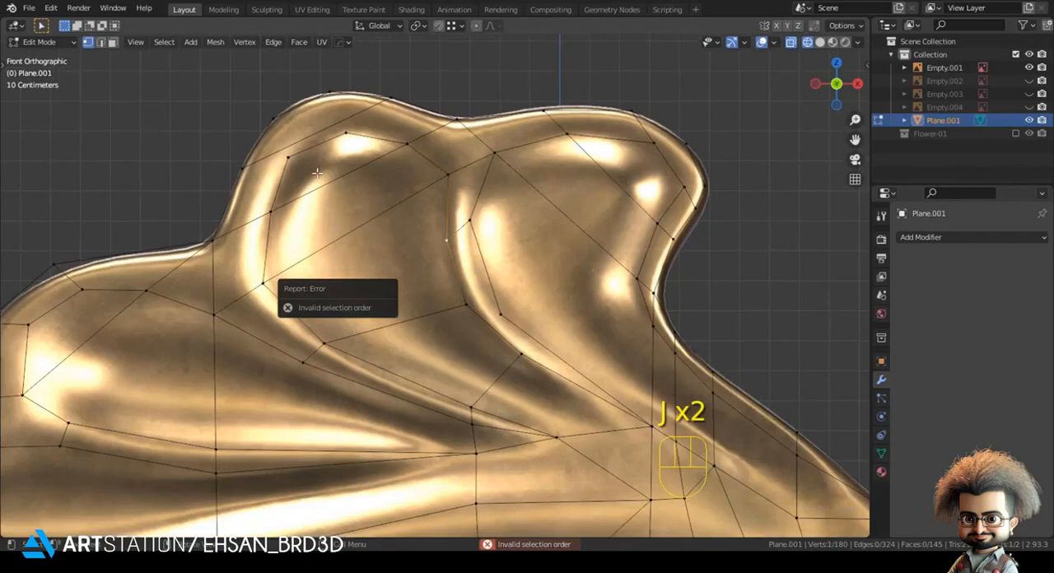
{"action": "middle_click_drag", "start_coordinate": [349, 128], "coordinate": [407, 245], "text": "shift"}
{"action": "key", "text": "j"}
Step: Connect the top-left lobe's upper crease vertices to the outline and merge the extra vertices into the crease
{"action": "left_click", "coordinate": [385, 207], "text": "shift"}
{"action": "key", "text": "j"}
{"action": "left_click_drag", "start_coordinate": [326, 221], "coordinate": [357, 281]}
{"action": "key", "text": "j"}
{"action": "left_click", "coordinate": [341, 265]}
{"action": "left_click", "coordinate": [342, 273], "text": "shift"}
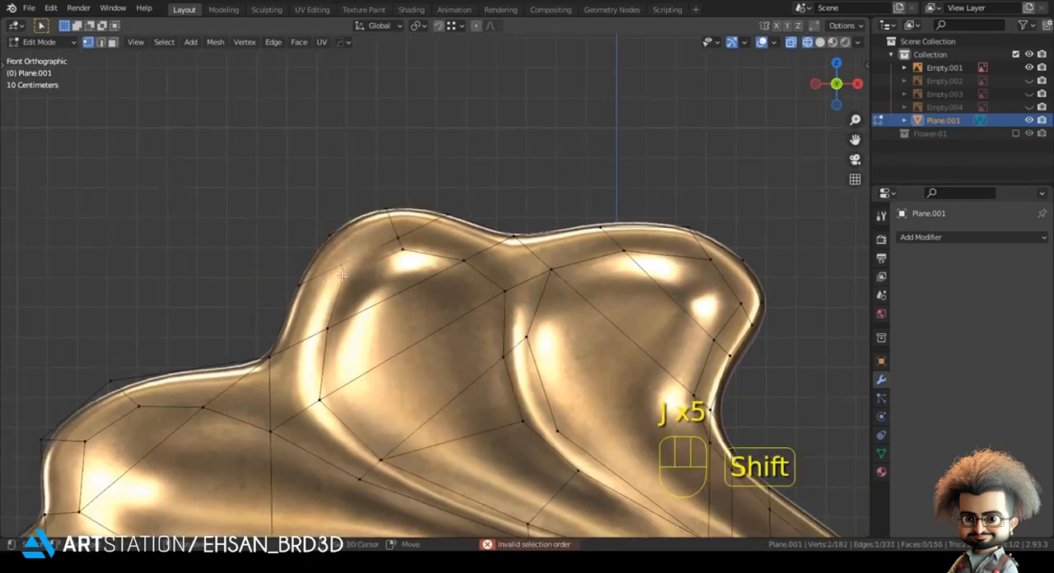
{"action": "key", "text": "m"}
{"action": "left_click", "coordinate": [342, 274]}
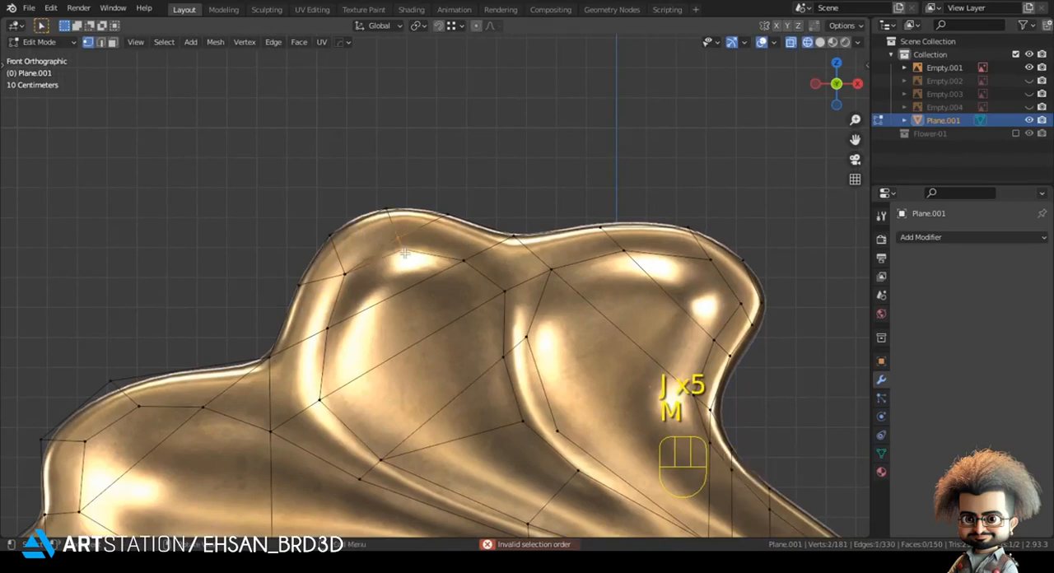
{"action": "key", "text": "m"}
{"action": "left_click", "coordinate": [406, 253]}
Step: Move the top-right lobe's lower-left crease vertex up along the valley and connect it to the facing crease vertex
{"action": "scroll", "coordinate": [725, 268], "scroll_direction": "down", "scroll_amount": 2}
{"action": "middle_click_drag", "start_coordinate": [741, 249], "coordinate": [616, 209], "text": "shift"}
{"action": "left_click", "coordinate": [608, 221]}
{"action": "scroll", "coordinate": [587, 249], "scroll_direction": "down", "scroll_amount": 1}
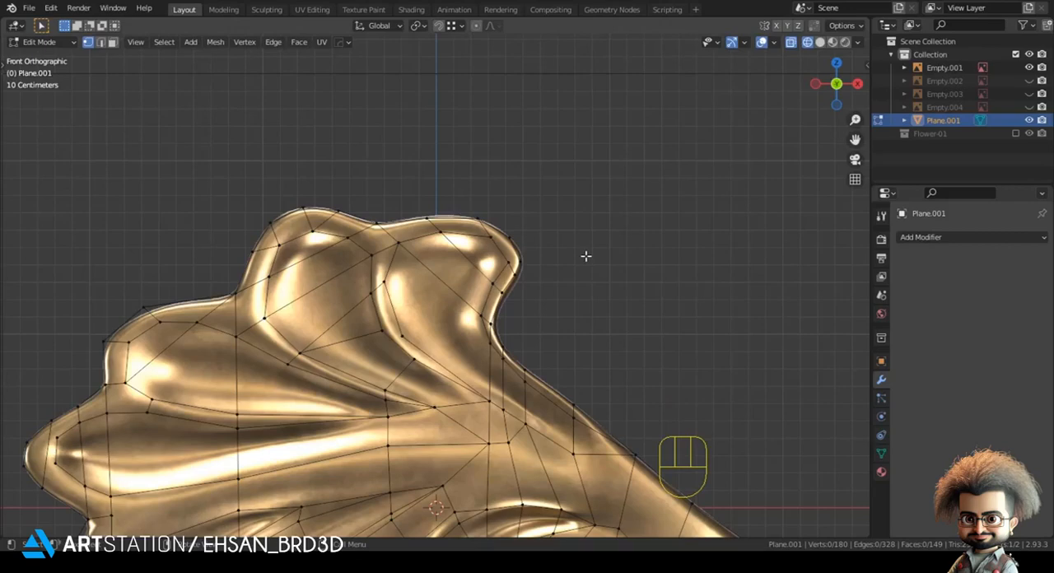
{"action": "middle_click_drag", "start_coordinate": [440, 347], "coordinate": [466, 297], "text": "shift"}
{"action": "scroll", "coordinate": [405, 270], "scroll_direction": "up", "scroll_amount": 2}
{"action": "key", "text": "g"}
{"action": "left_click", "coordinate": [415, 270]}
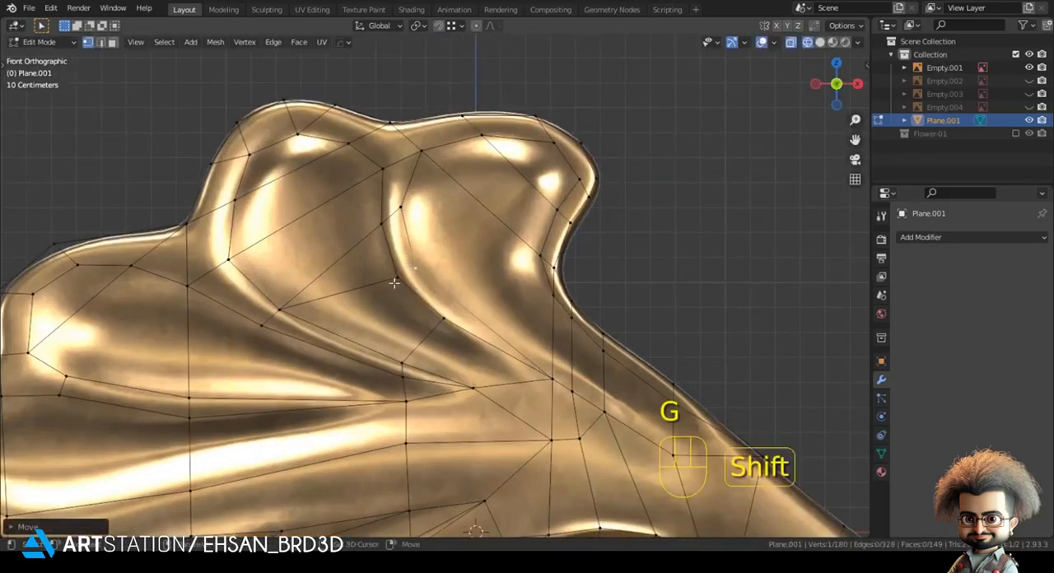
{"action": "left_click", "coordinate": [395, 284], "text": "shift"}
{"action": "key", "text": "j"}
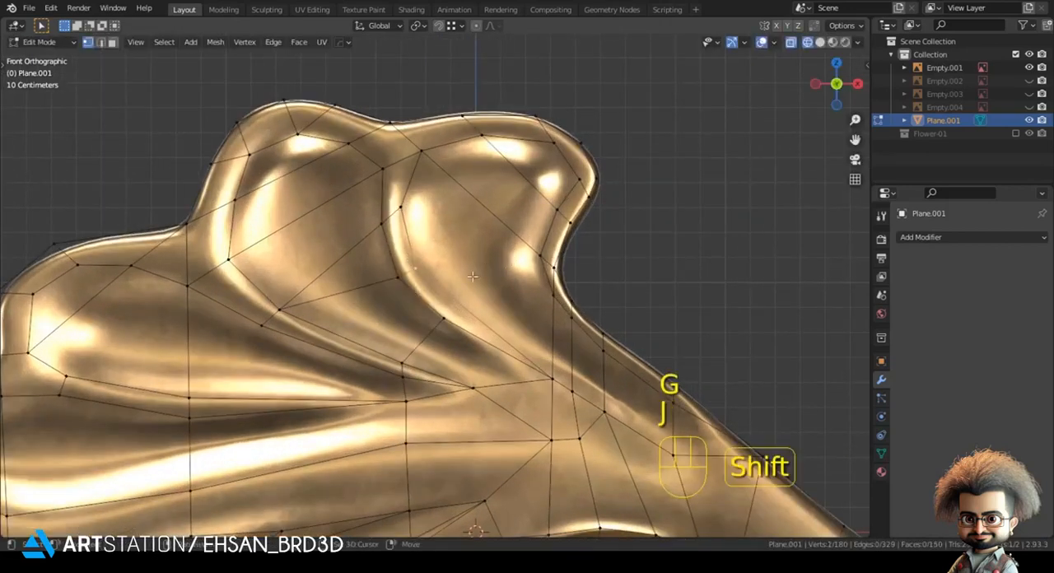
Step: Connect the selected crease vertices in the top-right lobe and reposition the lobe's lower vertices along the valley crease
{"action": "middle_click_drag", "start_coordinate": [520, 264], "coordinate": [472, 274], "text": "shift"}
{"action": "key", "text": "j"}
{"action": "left_click", "coordinate": [666, 271]}
{"action": "left_click", "coordinate": [481, 310]}
{"action": "left_click", "coordinate": [432, 330], "text": "shift"}
{"action": "key", "text": "g"}
{"action": "left_click", "coordinate": [413, 319]}
{"action": "left_click", "coordinate": [398, 328]}
{"action": "key", "text": "g"}
{"action": "left_click", "coordinate": [397, 335]}
{"action": "left_click", "coordinate": [684, 278]}
Step: Connect the crease vertices to the outline at the top-right lobe's outer corner and nudge the crease vertex into place
{"action": "scroll", "coordinate": [692, 282], "scroll_direction": "down", "scroll_amount": 3}
{"action": "key", "text": "alt+a"}
{"action": "middle_click_drag", "start_coordinate": [541, 286], "coordinate": [483, 278], "text": "shift"}
{"action": "scroll", "coordinate": [557, 308], "scroll_direction": "down", "scroll_amount": 2}
{"action": "scroll", "coordinate": [486, 278], "scroll_direction": "up", "scroll_amount": 3}
{"action": "left_click", "coordinate": [548, 263]}
{"action": "left_click", "coordinate": [520, 246], "text": "shift"}
{"action": "key", "text": "j"}
{"action": "left_click", "coordinate": [519, 245]}
{"action": "left_click", "coordinate": [537, 242], "text": "shift"}
{"action": "key", "text": "j"}
{"action": "left_click", "coordinate": [547, 239]}
{"action": "left_click", "coordinate": [513, 241]}
{"action": "key", "text": "g"}
{"action": "left_click", "coordinate": [514, 245]}
{"action": "left_click", "coordinate": [665, 230]}
Step: Move four vertices around the stem's base to space out the converging edges
{"action": "middle_click_drag", "start_coordinate": [570, 226], "coordinate": [551, 130], "text": "shift"}
{"action": "left_click", "coordinate": [513, 318]}
{"action": "key", "text": "g"}
{"action": "left_click", "coordinate": [521, 320]}
{"action": "left_click", "coordinate": [533, 331]}
{"action": "key", "text": "g"}
{"action": "left_click", "coordinate": [551, 338]}
{"action": "left_click", "coordinate": [520, 359]}
{"action": "key", "text": "g"}
{"action": "left_click", "coordinate": [538, 368]}
{"action": "left_click", "coordinate": [485, 358]}
{"action": "key", "text": "g"}
{"action": "left_click", "coordinate": [480, 357]}
Step: Select the strip of faces along the curled lobe below the stem and show the mesh in solid shading
{"action": "middle_click_drag", "start_coordinate": [706, 269], "coordinate": [718, 104], "text": "shift"}
{"action": "middle_click_drag", "start_coordinate": [490, 327], "coordinate": [464, 248], "text": "shift"}
{"action": "left_click", "coordinate": [509, 377], "text": "ctrl"}
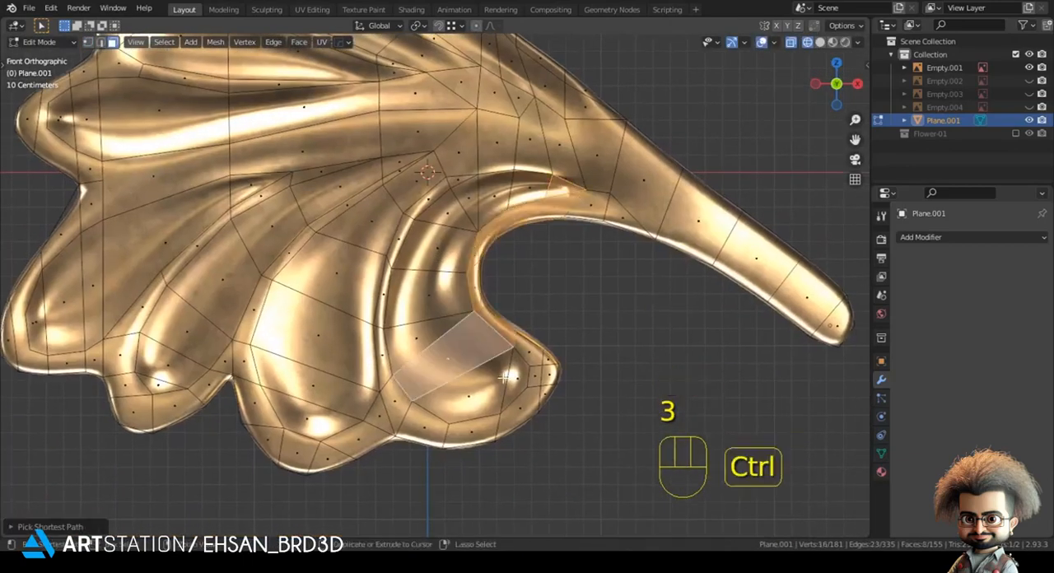
{"action": "key", "text": "ctrl+z"}
{"action": "left_click", "coordinate": [434, 295], "text": "ctrl"}
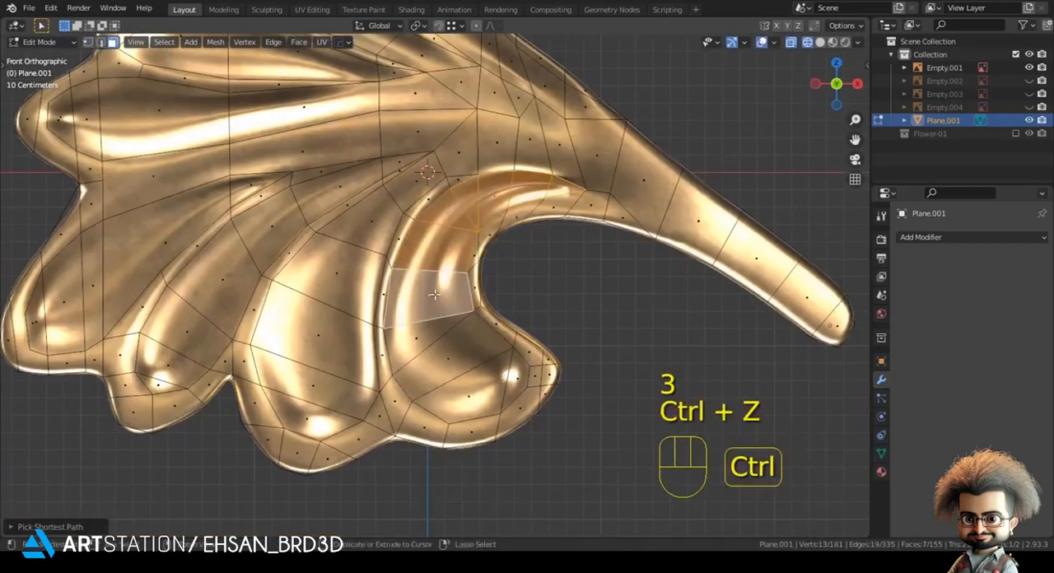
{"action": "left_click", "coordinate": [463, 400], "text": "ctrl"}
{"action": "left_click", "coordinate": [507, 389], "text": "ctrl"}
{"action": "key", "text": "z"}
{"action": "left_click", "coordinate": [590, 385]}
{"action": "scroll", "coordinate": [527, 379], "scroll_direction": "down", "scroll_amount": 2}
{"action": "middle_click_drag", "start_coordinate": [432, 348], "coordinate": [388, 383]}
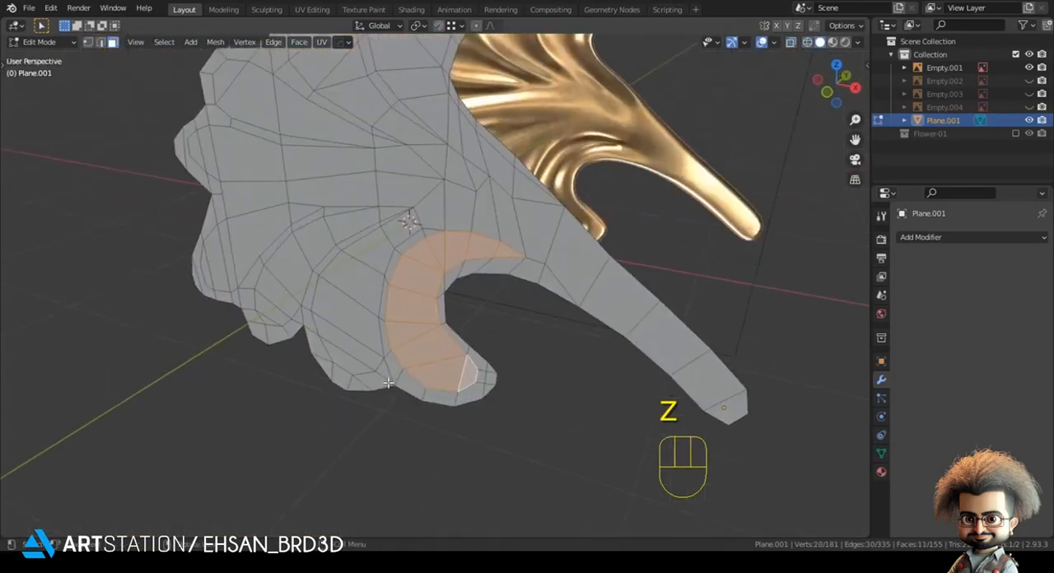
Step: Extrude the curled lobe's selected faces and scale the extruded faces down
{"action": "key", "text": "e"}
{"action": "key", "text": "s"}
{"action": "left_click", "coordinate": [485, 375]}
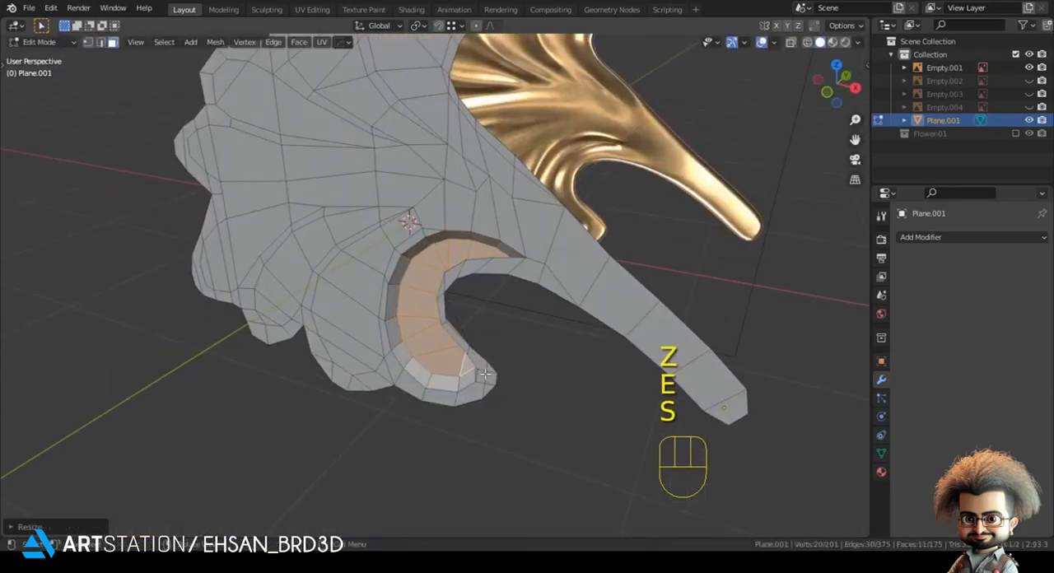
Step: Move and slightly rotate the extruded faces in front view so they sit centred within the curled lobe
{"action": "key", "text": "KP_1"}
{"action": "key", "text": "KP_1"}
{"action": "key", "text": "g"}
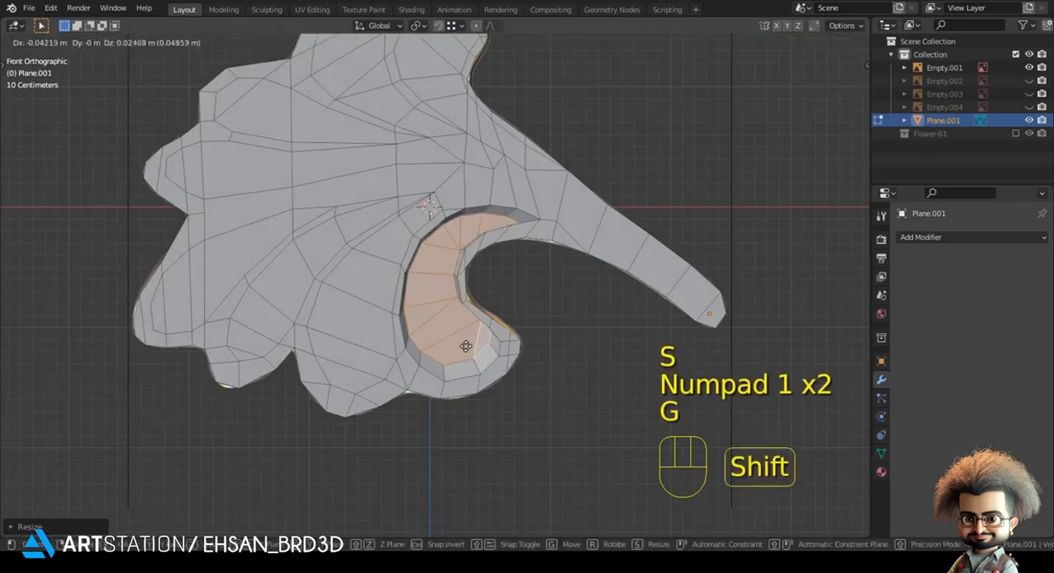
{"action": "left_click", "coordinate": [481, 351]}
{"action": "key", "text": "r"}
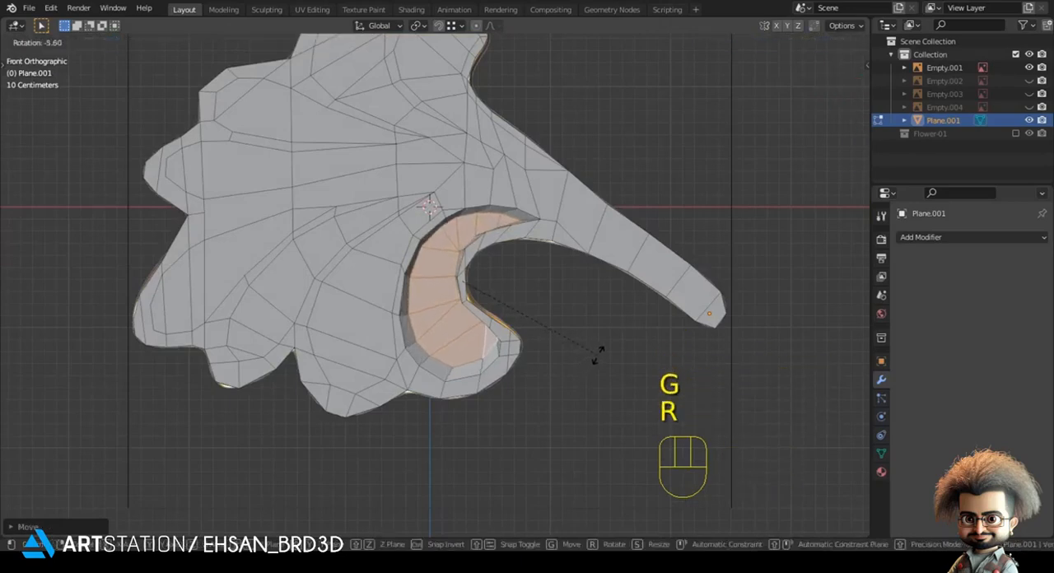
{"action": "left_click", "coordinate": [598, 355]}
{"action": "key", "text": "g"}
{"action": "left_click", "coordinate": [586, 350], "text": "shift"}
Step: Show the reference through the mesh and move the extruded loop's upper-left vertices close to the curled lobe's outer crease
{"action": "middle_click_drag", "start_coordinate": [552, 368], "coordinate": [528, 393], "text": "shift"}
{"action": "scroll", "coordinate": [480, 285], "scroll_direction": "up", "scroll_amount": 4}
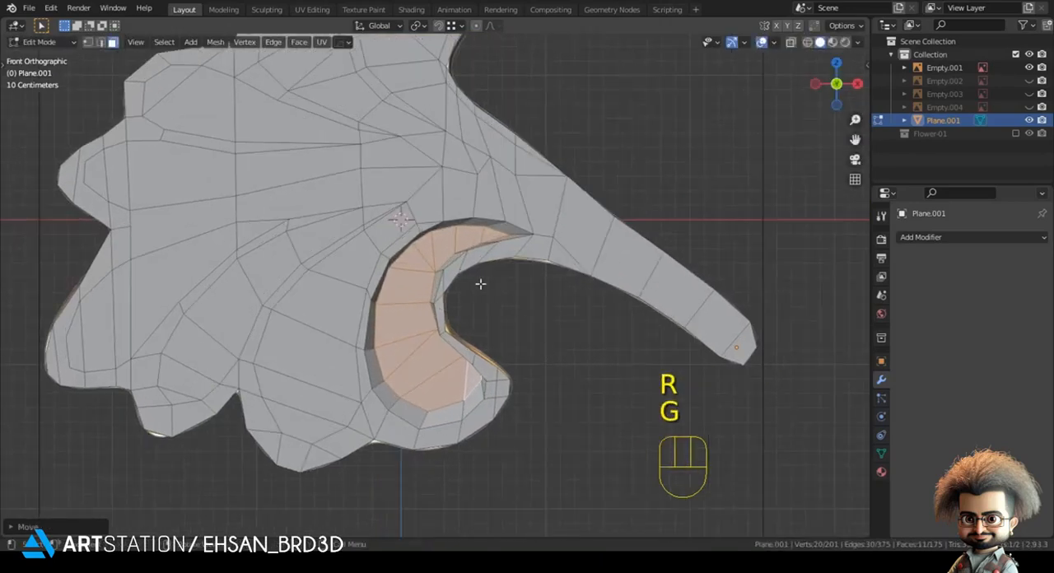
{"action": "key", "text": "1"}
{"action": "key", "text": "z"}
{"action": "left_click", "coordinate": [355, 274]}
{"action": "key", "text": "g"}
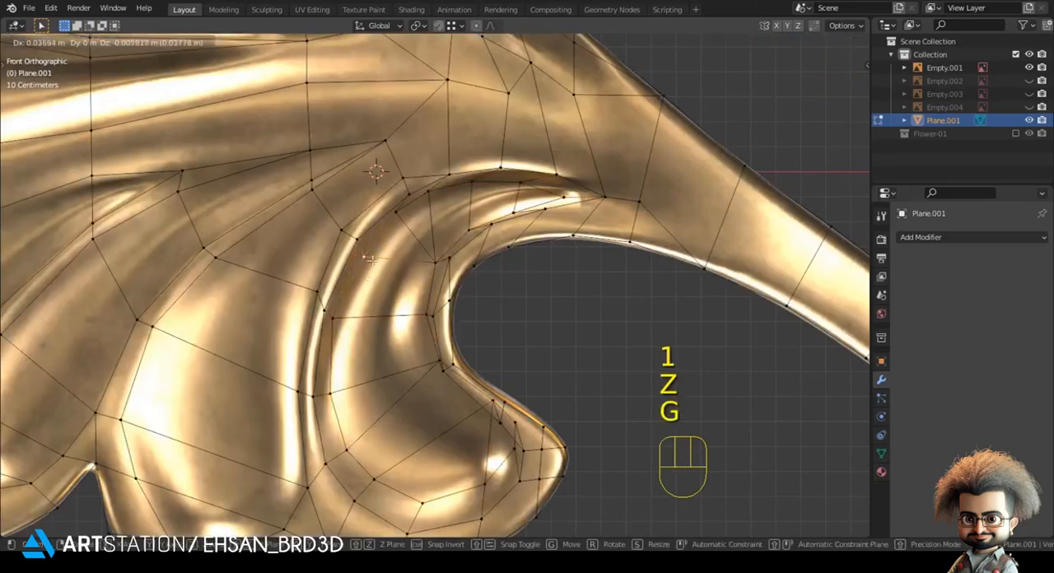
{"action": "key", "text": "g"}
{"action": "key", "text": "g"}
{"action": "left_click", "coordinate": [450, 210]}
{"action": "left_click", "coordinate": [402, 209]}
Step: Move the extruded loop's upper vertices along the crease toward the curled lobe's pointed tip
{"action": "key", "text": "g"}
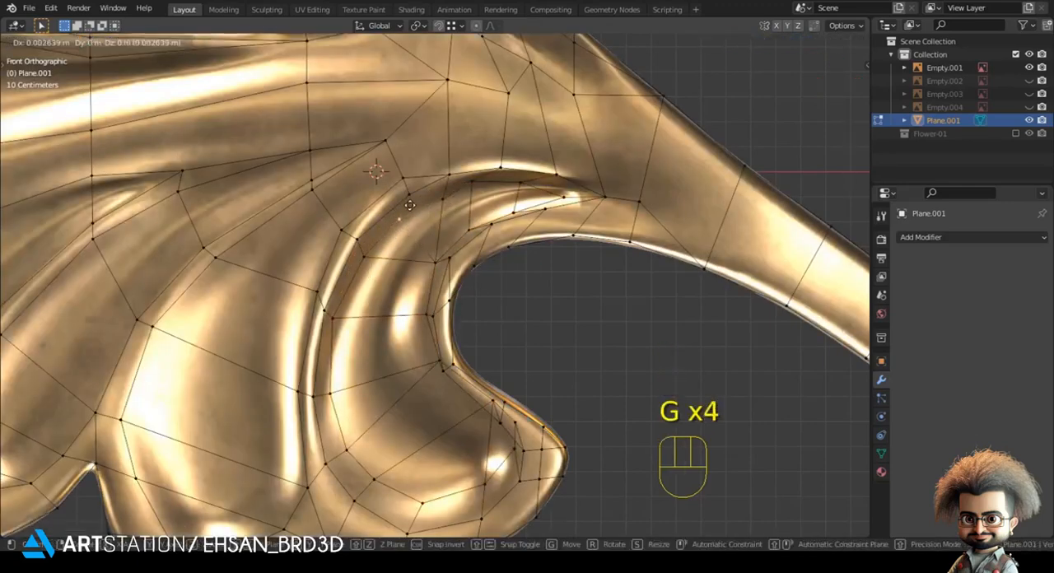
{"action": "left_click", "coordinate": [419, 200]}
{"action": "key", "text": "g"}
{"action": "left_click", "coordinate": [535, 191]}
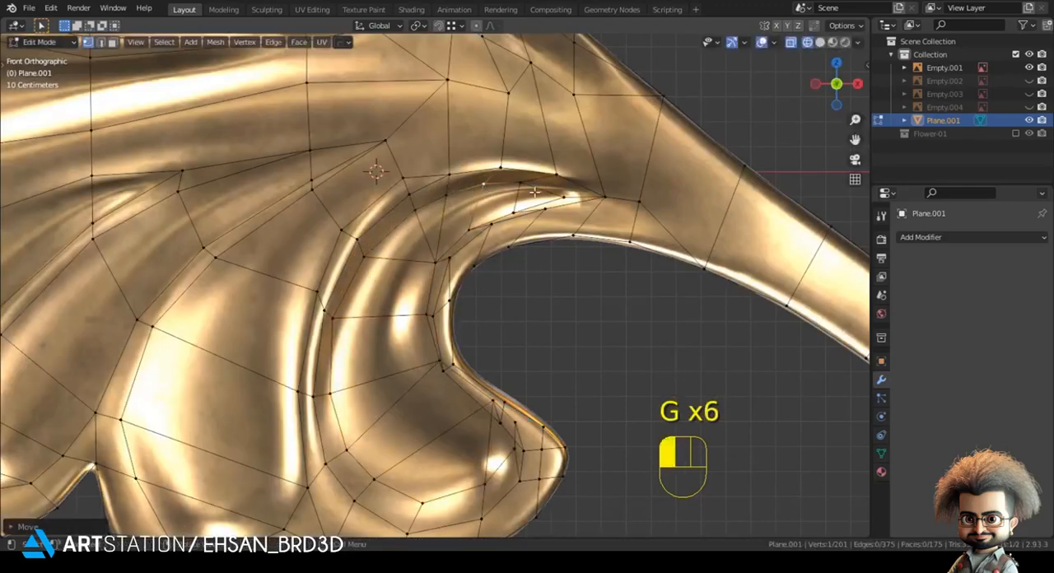
{"action": "left_click", "coordinate": [526, 187]}
{"action": "key", "text": "g"}
{"action": "left_click", "coordinate": [532, 183]}
{"action": "left_click", "coordinate": [570, 199]}
Step: Move the extruded loop's inner-rim vertices near the pointed tip to follow the reference highlight
{"action": "key", "text": "g"}
{"action": "left_click", "coordinate": [569, 196]}
{"action": "left_click", "coordinate": [518, 207]}
{"action": "key", "text": "g"}
{"action": "left_click", "coordinate": [523, 202]}
{"action": "key", "text": "g"}
{"action": "left_click", "coordinate": [459, 231]}
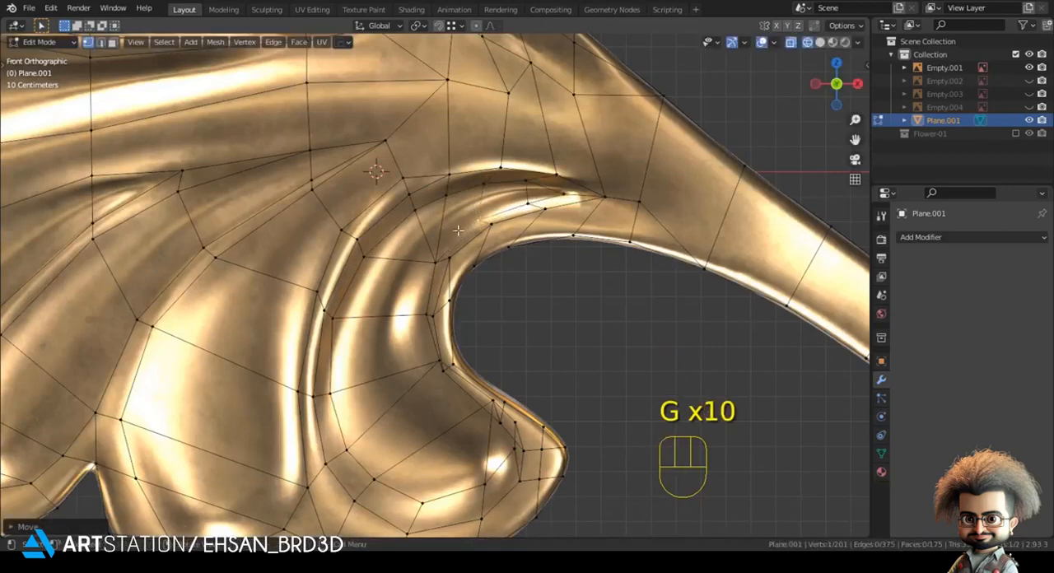
Step: Move the extruded loop's vertices along the lobe's concave inner edge and down toward its rounded end
{"action": "key", "text": "g"}
{"action": "left_click", "coordinate": [433, 243]}
{"action": "left_click", "coordinate": [408, 312]}
{"action": "key", "text": "g"}
{"action": "left_click", "coordinate": [401, 316]}
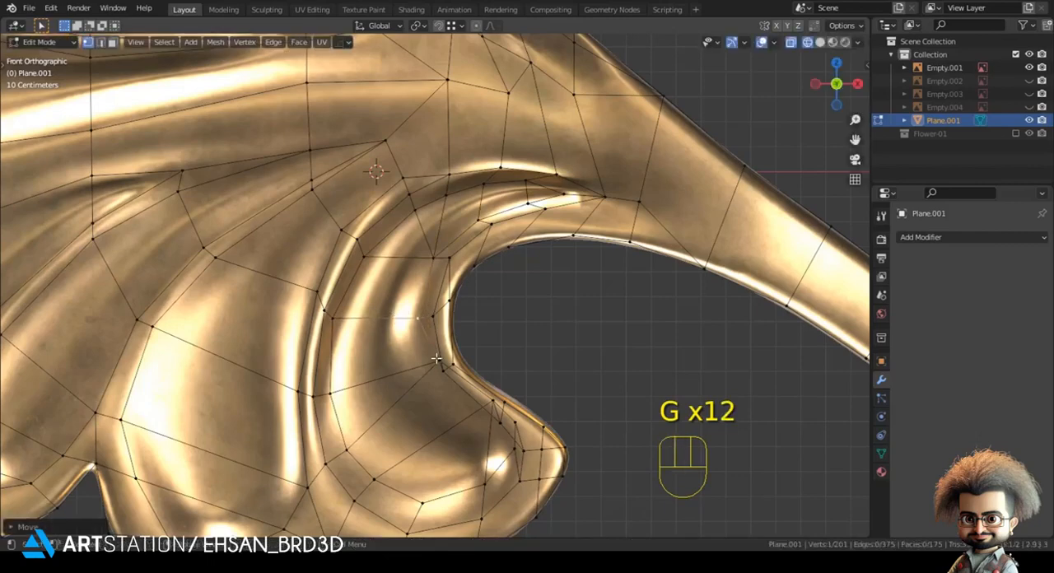
{"action": "left_click", "coordinate": [436, 369]}
{"action": "key", "text": "g"}
{"action": "left_click", "coordinate": [428, 392]}
{"action": "left_click", "coordinate": [497, 408]}
Step: Reposition the extruded vertices at the curled lobe's rounded end around the reference highlight
{"action": "key", "text": "g"}
{"action": "left_click", "coordinate": [485, 431]}
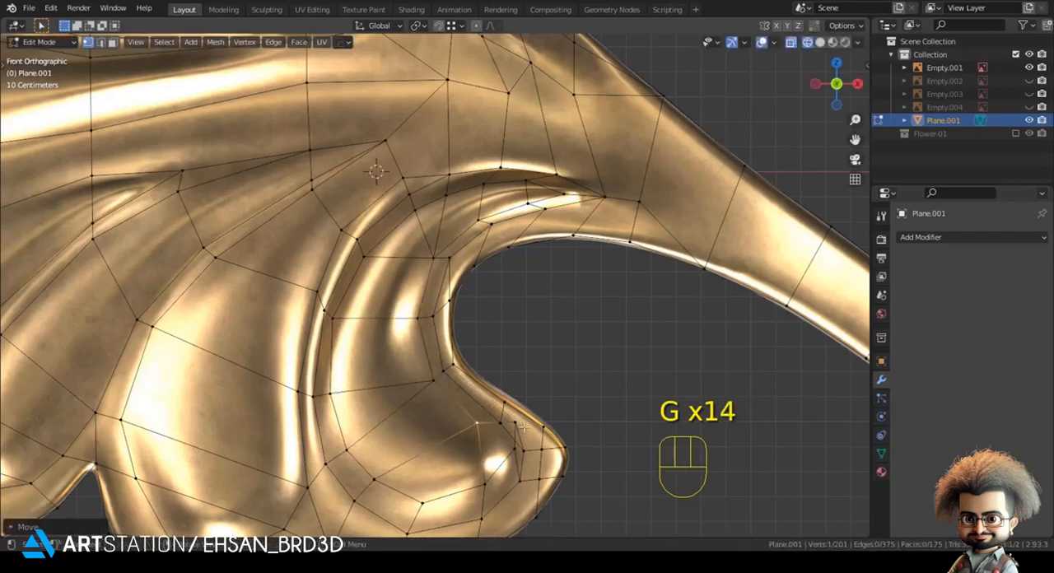
{"action": "key", "text": "g"}
{"action": "left_click", "coordinate": [495, 443]}
{"action": "key", "text": "g"}
{"action": "left_click", "coordinate": [516, 455]}
{"action": "key", "text": "g"}
{"action": "left_click", "coordinate": [499, 480]}
{"action": "left_click", "coordinate": [484, 487]}
{"action": "key", "text": "g"}
{"action": "left_click", "coordinate": [497, 469]}
Step: Add a level 2 Subdivision modifier to the leaf object in solid view and shade it smooth
{"action": "key", "text": "Tab"}
{"action": "scroll", "coordinate": [576, 412], "scroll_direction": "down", "scroll_amount": 4}
{"action": "key", "text": "z"}
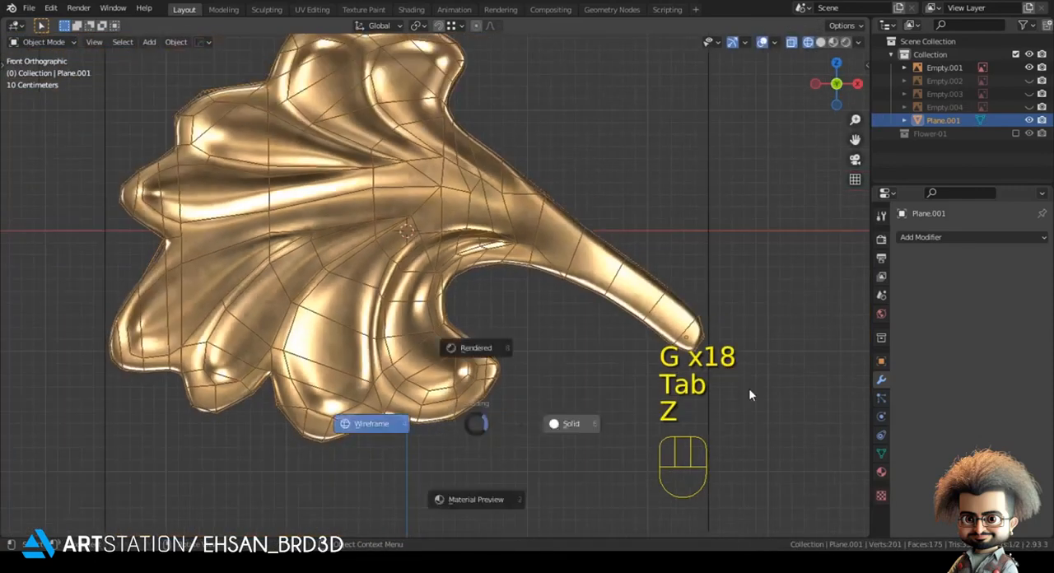
{"action": "key", "text": "ctrl+2"}
{"action": "right_click", "coordinate": [595, 150]}
{"action": "left_click", "coordinate": [594, 150]}
{"action": "scroll", "coordinate": [496, 318], "scroll_direction": "down", "scroll_amount": 4}
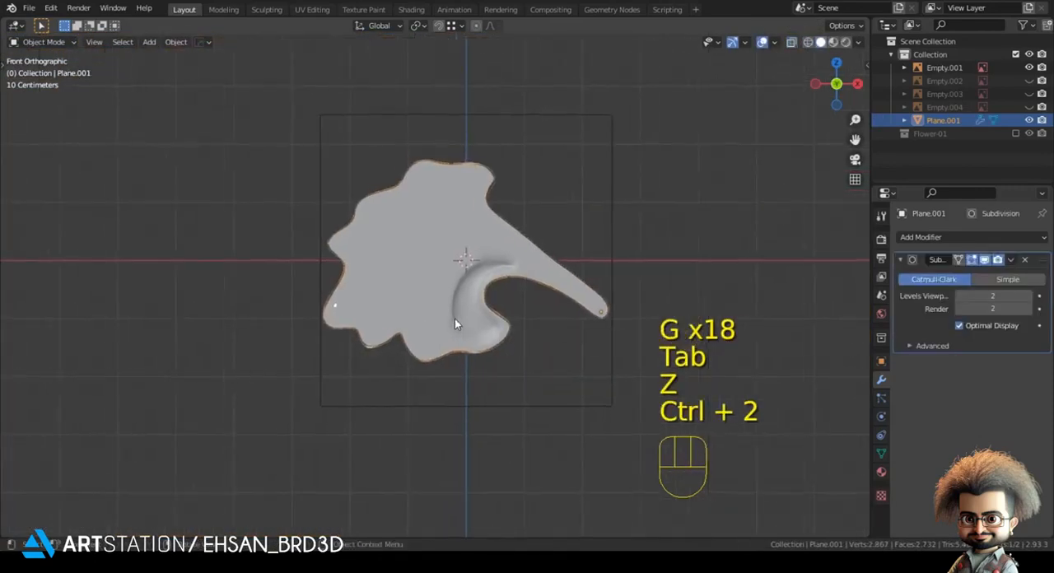
{"action": "scroll", "coordinate": [456, 320], "scroll_direction": "up", "scroll_amount": 4}
Step: Select the strip of faces running up the large lobe next to the extruded curled lobe, back in solid shading
{"action": "key", "text": "Tab"}
{"action": "key", "text": "z"}
{"action": "left_click", "coordinate": [276, 334]}
{"action": "scroll", "coordinate": [404, 463], "scroll_direction": "up", "scroll_amount": 2}
{"action": "key", "text": "3"}
{"action": "left_click", "coordinate": [404, 454]}
{"action": "middle_click_drag", "start_coordinate": [489, 231], "coordinate": [456, 259], "text": "shift"}
{"action": "key", "text": "z"}
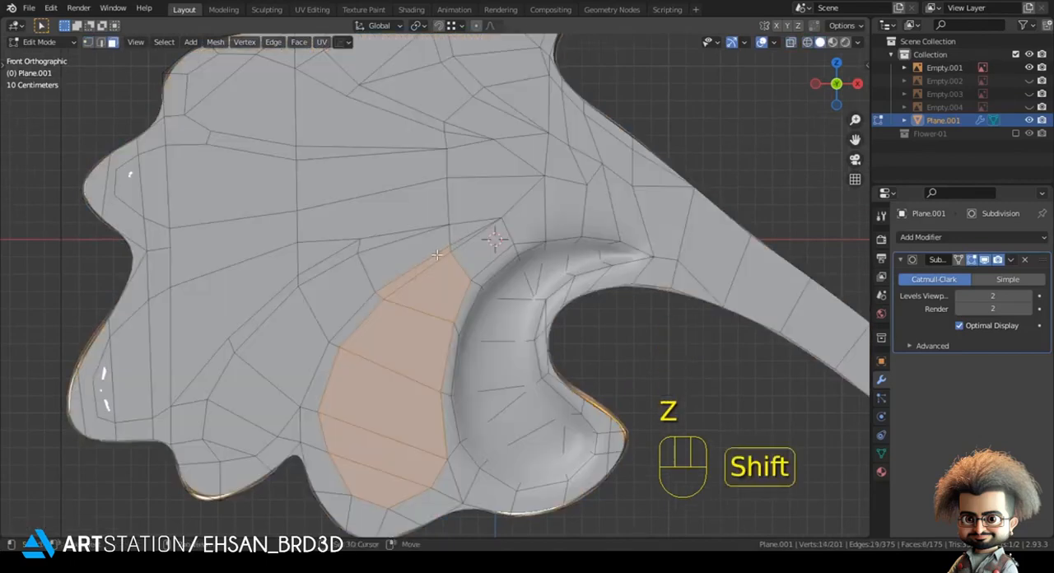
{"action": "middle_click_drag", "start_coordinate": [464, 255], "coordinate": [413, 323]}
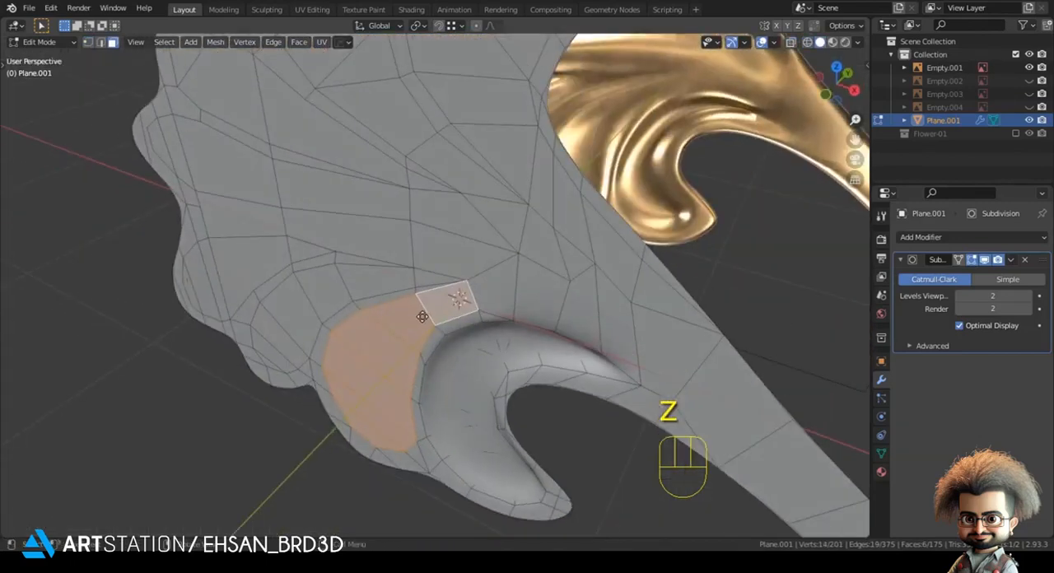
Step: Extrude the large lobe's selected faces and turn off the Subdivision modifier's display in Edit Mode
{"action": "key", "text": "e"}
{"action": "left_click", "coordinate": [983, 262]}
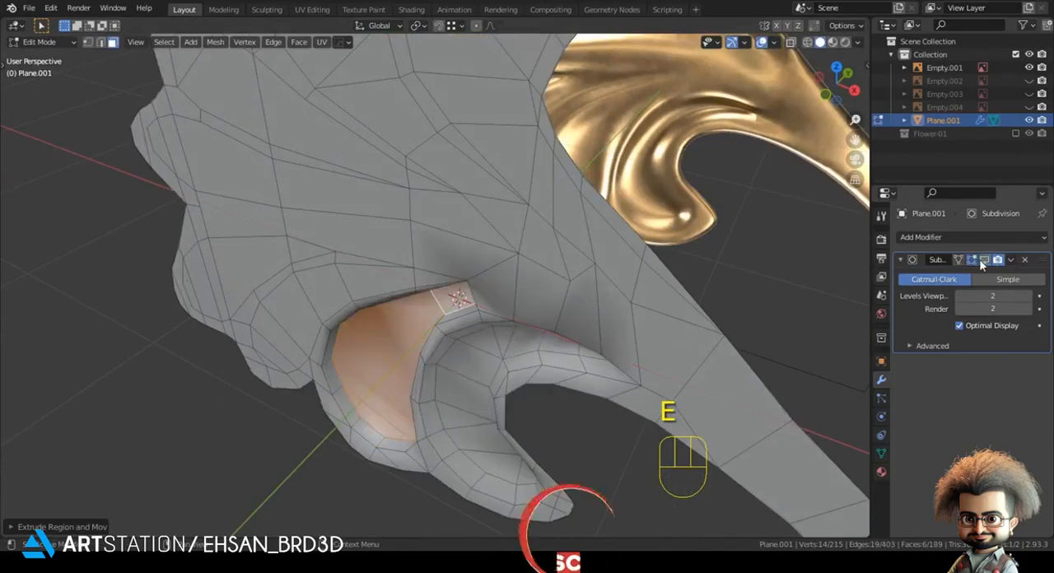
{"action": "left_click", "coordinate": [984, 262]}
{"action": "left_click", "coordinate": [973, 261]}
Step: Try merging the extruded vertices at the large lobe's upper tip into the crease and view the smoothed result from the front
{"action": "middle_click_drag", "start_coordinate": [657, 261], "coordinate": [601, 221]}
{"action": "key", "text": "1"}
{"action": "left_click", "coordinate": [511, 200]}
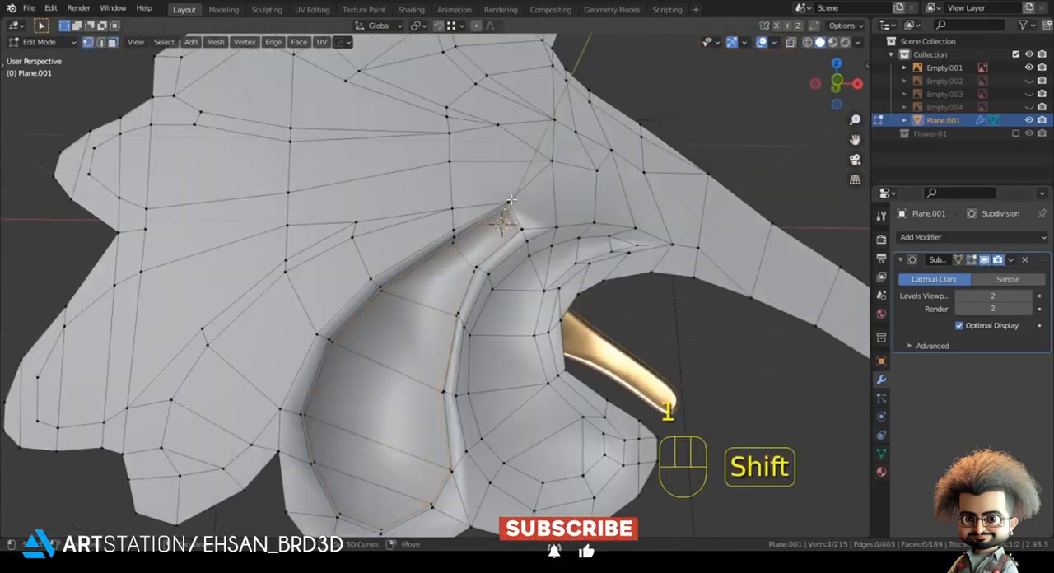
{"action": "middle_click_drag", "start_coordinate": [511, 202], "coordinate": [522, 218]}
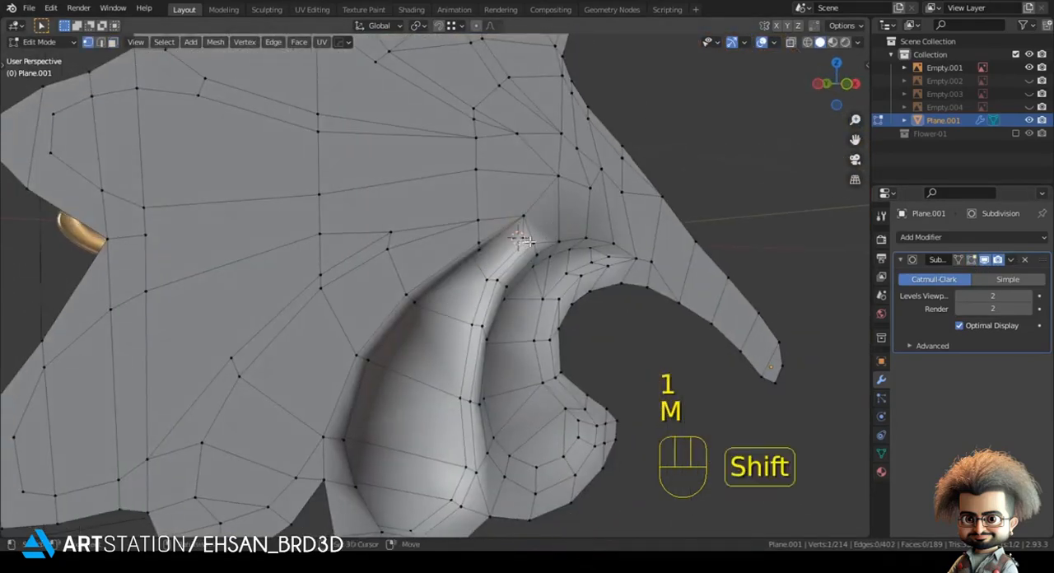
{"action": "key", "text": "m"}
{"action": "key", "text": "m"}
{"action": "key", "text": "Tab"}
{"action": "key", "text": "KP_1"}
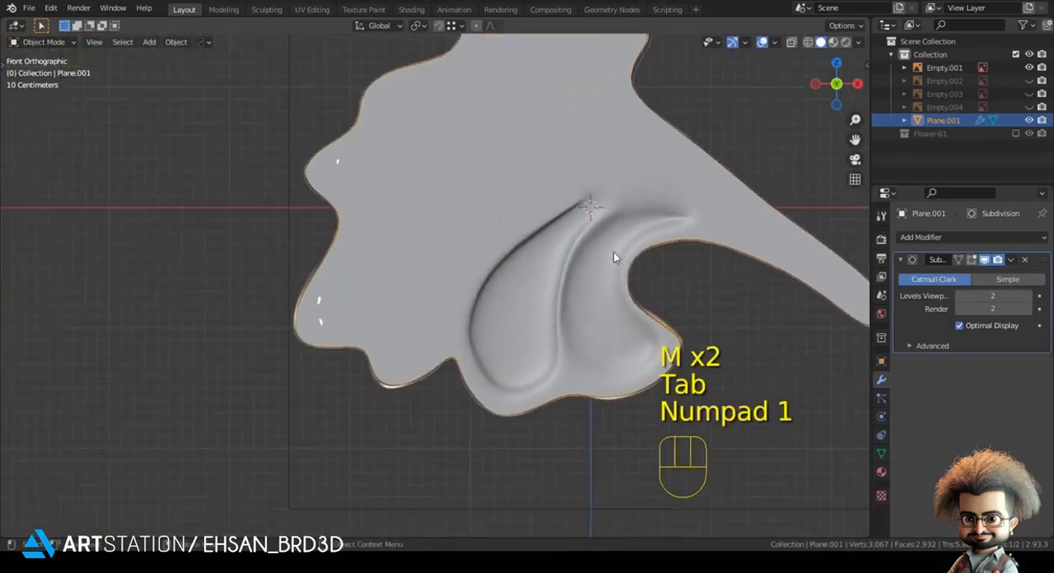
Step: Undo the vertex merges at the large lobe's upper tip
{"action": "key", "text": "Tab"}
{"action": "scroll", "coordinate": [630, 291], "scroll_direction": "up", "scroll_amount": 4}
{"action": "key", "text": "3"}
{"action": "left_click", "coordinate": [417, 449]}
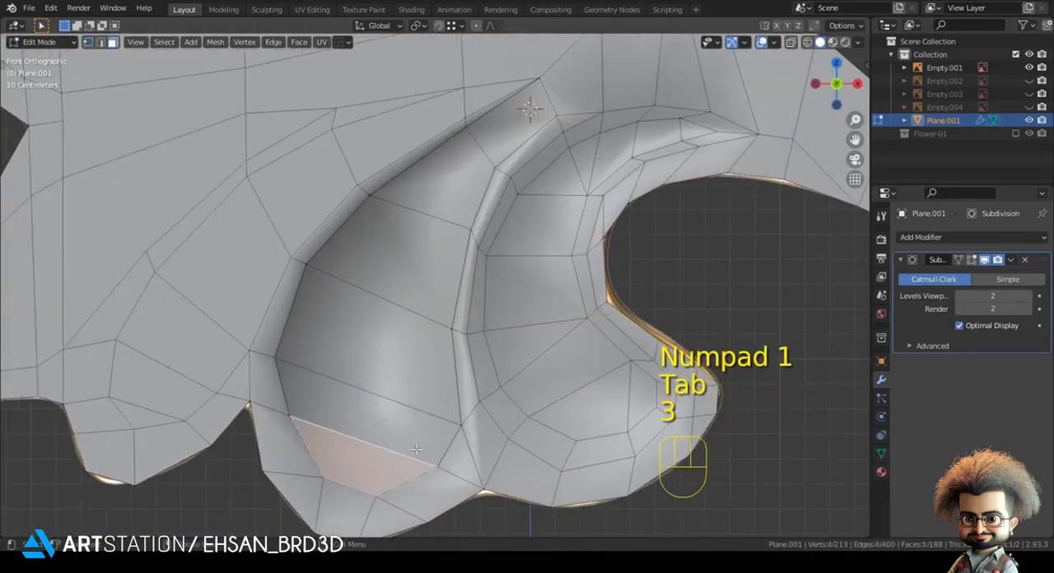
{"action": "key", "text": "ctrl+z"}
{"action": "key", "text": "ctrl+z"}
{"action": "key", "text": "ctrl+z"}
{"action": "key", "text": "ctrl+z"}
{"action": "key", "text": "ctrl+z"}
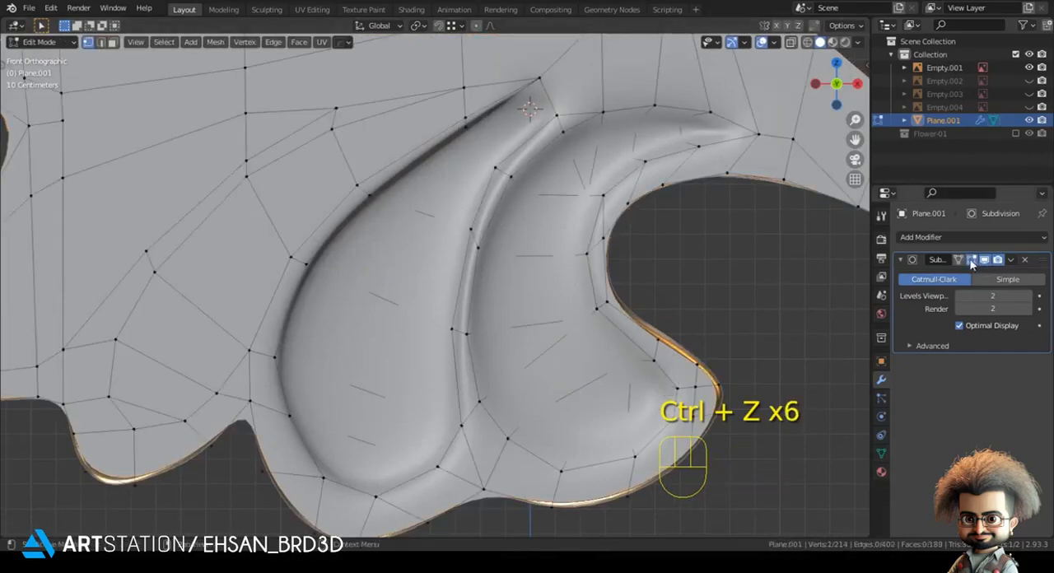
{"action": "key", "text": "3"}
{"action": "middle_click_drag", "start_coordinate": [494, 120], "coordinate": [549, 118]}
{"action": "key", "text": "ctrl+z"}
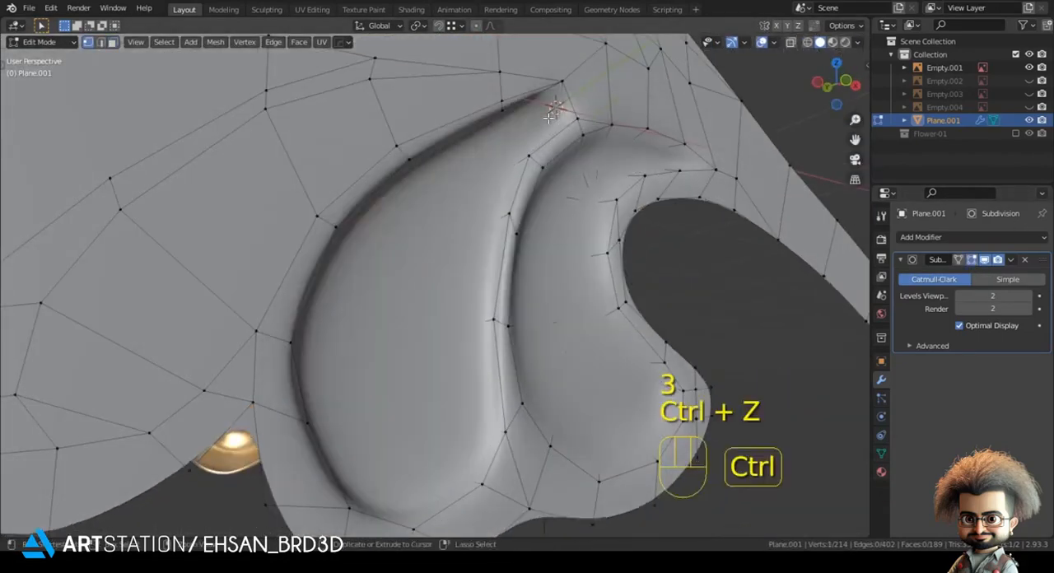
Step: Turn off the Subdivision display in Edit Mode again and select the large lobe's six extruded faces
{"action": "left_click", "coordinate": [972, 260]}
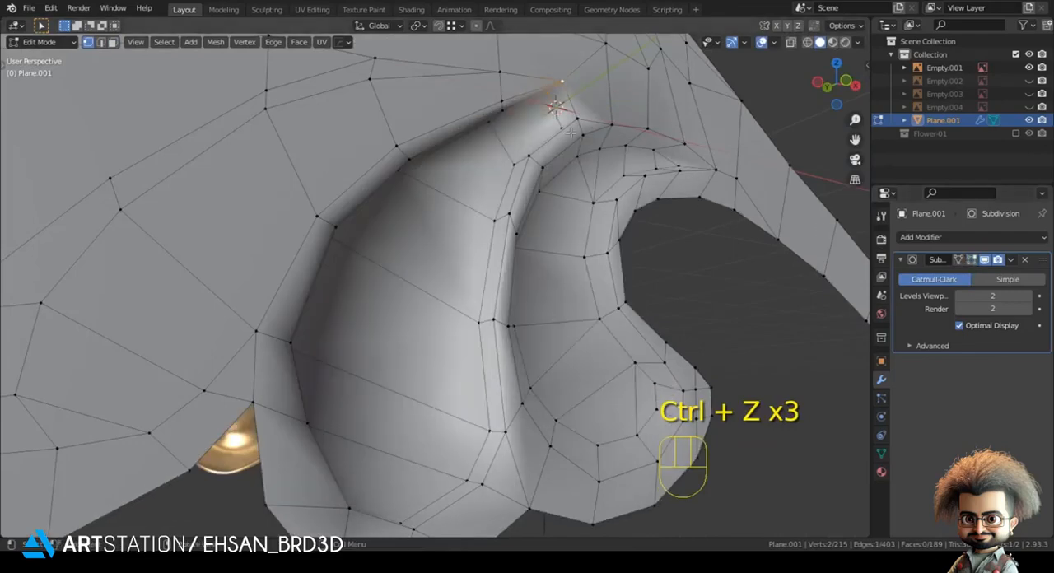
{"action": "key", "text": "3"}
{"action": "left_click", "coordinate": [384, 464], "text": "ctrl"}
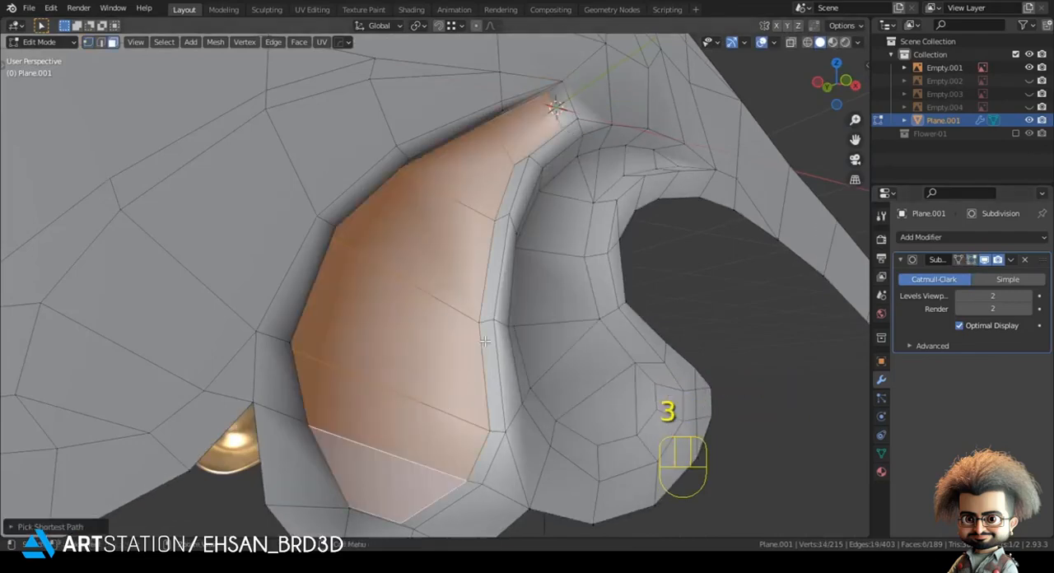
Step: Scale down and reposition the large lobe's extruded faces in front view and show the reference through the mesh
{"action": "key", "text": "KP_1"}
{"action": "key", "text": "s"}
{"action": "left_click", "coordinate": [571, 244]}
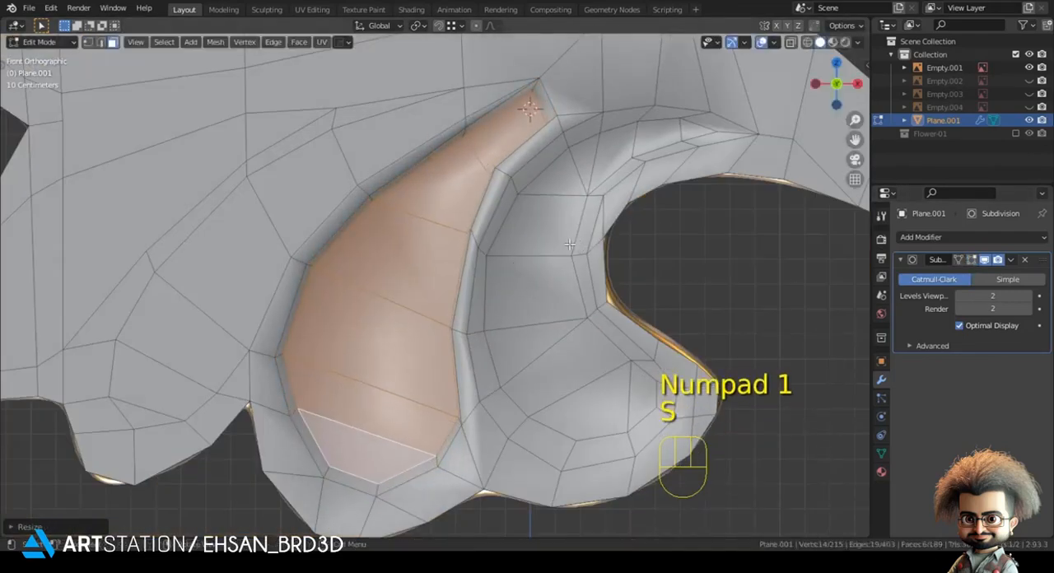
{"action": "key", "text": "g"}
{"action": "left_click", "coordinate": [589, 270]}
{"action": "key", "text": "s"}
{"action": "key", "text": "g"}
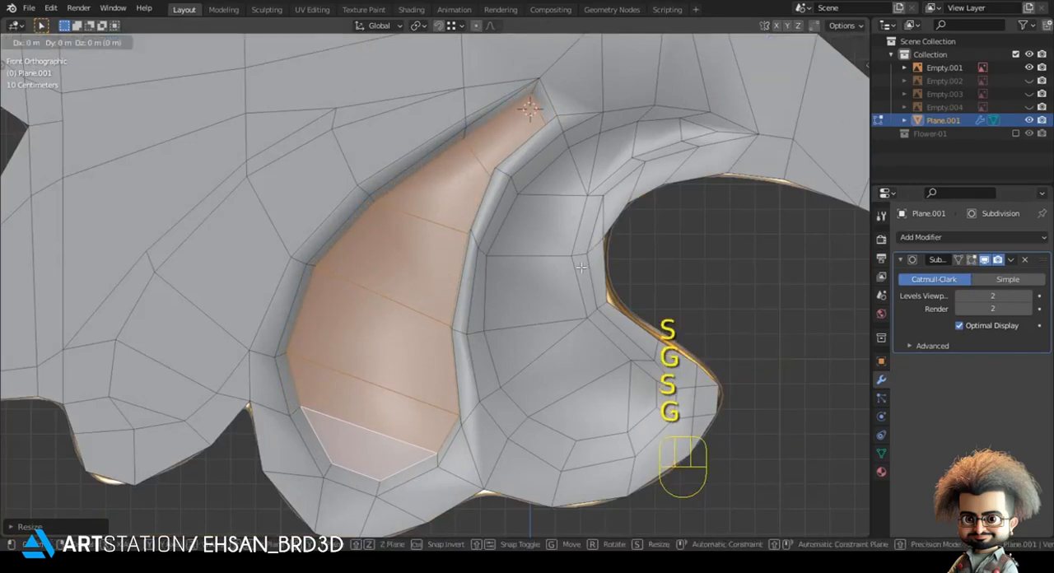
{"action": "left_click", "coordinate": [571, 287]}
{"action": "key", "text": "z"}
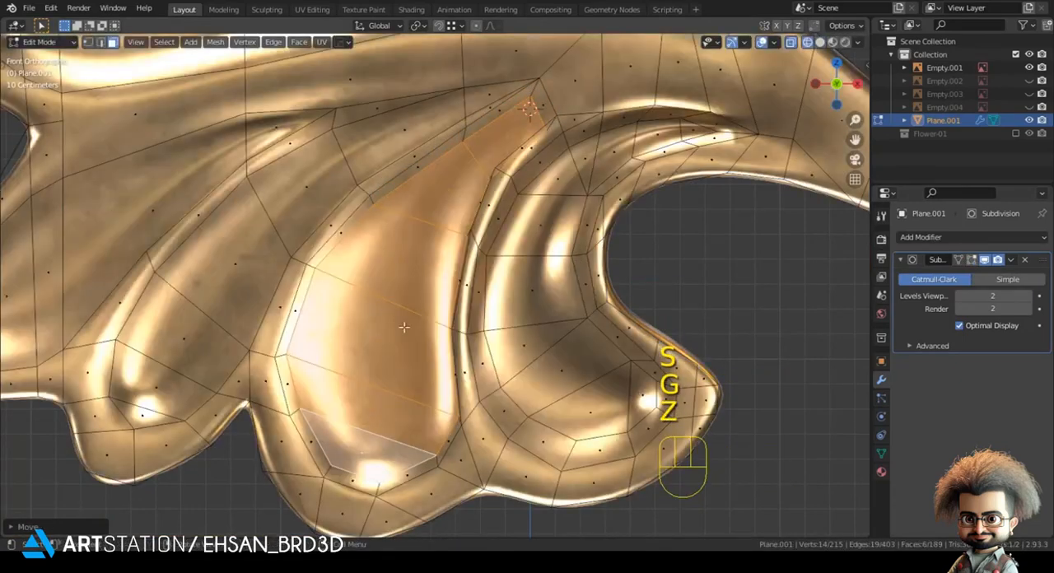
Step: Move the vertices along the lower inner edge of the large lobe's extruded faces to match the reference
{"action": "key", "text": "1"}
{"action": "left_click", "coordinate": [455, 412]}
{"action": "key", "text": "g"}
{"action": "left_click", "coordinate": [447, 418]}
{"action": "key", "text": "g"}
{"action": "left_click", "coordinate": [426, 441]}
{"action": "left_click", "coordinate": [443, 336]}
{"action": "key", "text": "g"}
{"action": "left_click", "coordinate": [444, 334]}
Step: Fit the upper-edge and tip vertices of the large lobe's extruded faces to the reference and view the smoothed shape in solid shading
{"action": "left_click", "coordinate": [457, 223]}
{"action": "key", "text": "g"}
{"action": "right_click", "coordinate": [450, 218]}
{"action": "left_click", "coordinate": [450, 226]}
{"action": "key", "text": "g"}
{"action": "left_click", "coordinate": [455, 227]}
{"action": "left_click", "coordinate": [488, 172]}
{"action": "key", "text": "g"}
{"action": "left_click", "coordinate": [485, 164]}
{"action": "left_click", "coordinate": [542, 141]}
{"action": "key", "text": "g"}
{"action": "left_click", "coordinate": [535, 131]}
{"action": "scroll", "coordinate": [559, 149], "scroll_direction": "down", "scroll_amount": 2}
{"action": "key", "text": "z"}
{"action": "key", "text": "Tab"}
{"action": "scroll", "coordinate": [552, 182], "scroll_direction": "down", "scroll_amount": 2}
{"action": "middle_click_drag", "start_coordinate": [531, 186], "coordinate": [510, 226], "text": "shift"}
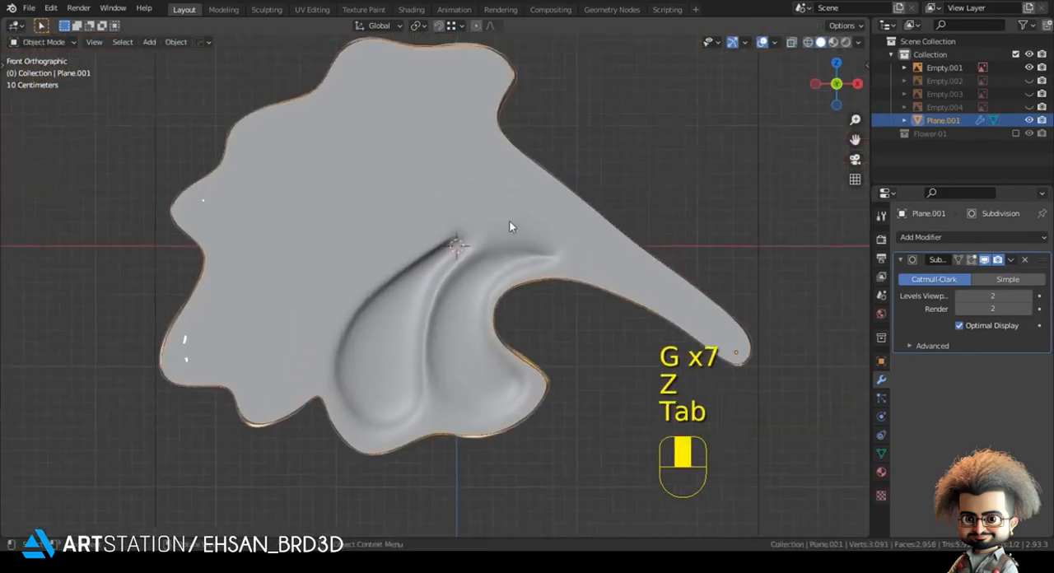
Step: Merge the extruded vertices at the large lobe's upper tip into the crease and view the smoothed result
{"action": "key", "text": "Tab"}
{"action": "scroll", "coordinate": [509, 226], "scroll_direction": "up", "scroll_amount": 3}
{"action": "key", "text": "m"}
{"action": "left_click", "coordinate": [466, 230]}
{"action": "key", "text": "m"}
{"action": "left_click", "coordinate": [480, 207]}
{"action": "key", "text": "Tab"}
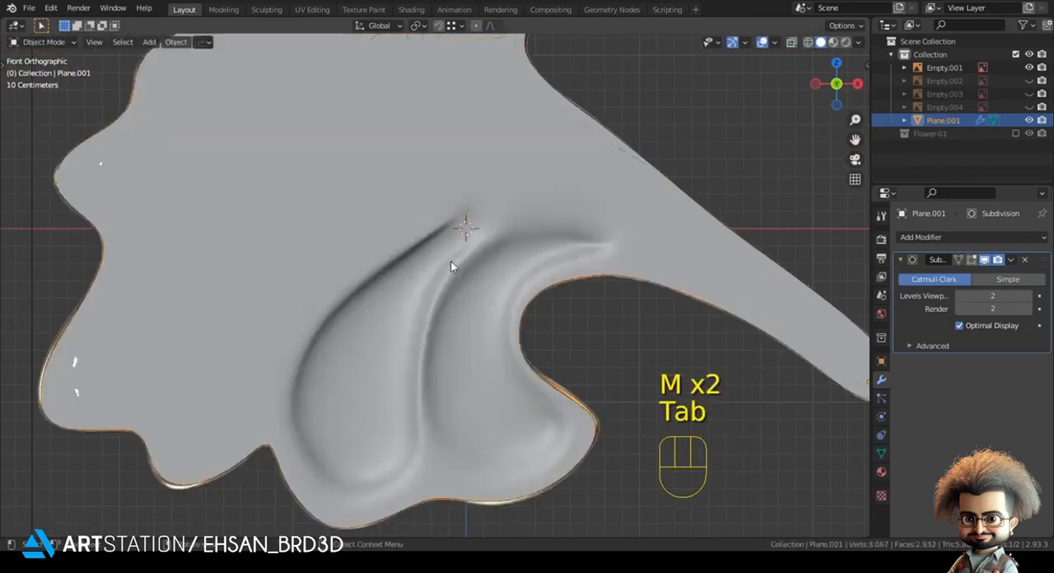
{"action": "scroll", "coordinate": [453, 264], "scroll_direction": "down", "scroll_amount": 4}
Step: Select the large lobe's five raised faces, move them along the Y axis with snapping, and view the smoothed result from the front
{"action": "key", "text": "alt+a"}
{"action": "key", "text": "Tab"}
{"action": "middle_click_drag", "start_coordinate": [424, 304], "coordinate": [390, 385]}
{"action": "key", "text": "3"}
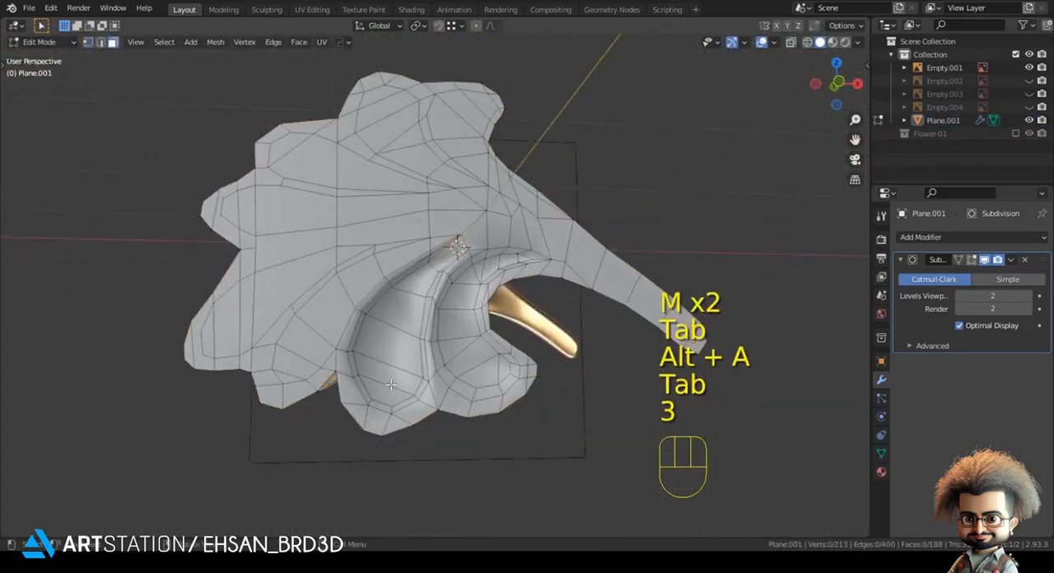
{"action": "left_click", "coordinate": [430, 277], "text": "ctrl"}
{"action": "key", "text": "shift+Tab"}
{"action": "key", "text": "g"}
{"action": "key", "text": "y"}
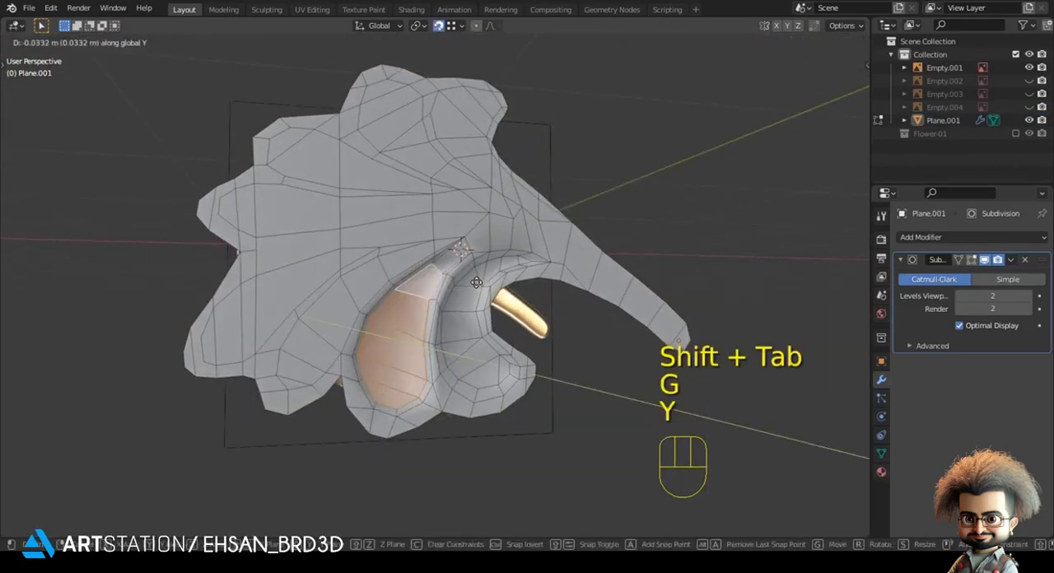
{"action": "key", "text": "shift+Tab"}
{"action": "key", "text": "Tab"}
{"action": "key", "text": "KP_1"}
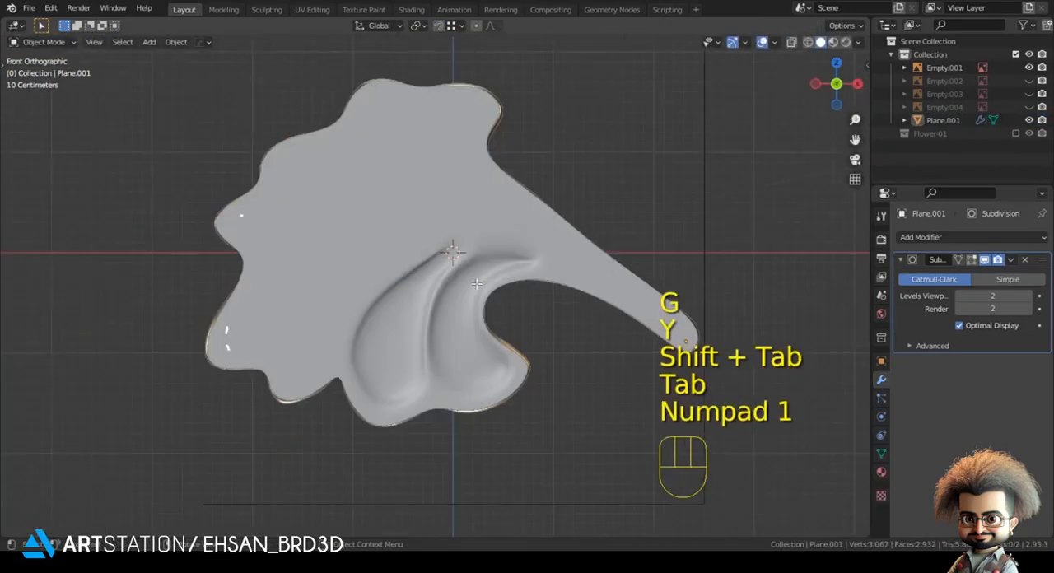
Step: Check the small lower lobe against the reference and connect vertices across the tips of the left-hand lobes with new edges
{"action": "scroll", "coordinate": [361, 272], "scroll_direction": "down", "scroll_amount": 1}
{"action": "key", "text": "Tab"}
{"action": "scroll", "coordinate": [424, 277], "scroll_direction": "up", "scroll_amount": 2}
{"action": "key", "text": "z"}
{"action": "left_click", "coordinate": [322, 278]}
{"action": "middle_click_drag", "start_coordinate": [330, 284], "coordinate": [365, 290], "text": "shift"}
{"action": "scroll", "coordinate": [291, 400], "scroll_direction": "up", "scroll_amount": 1}
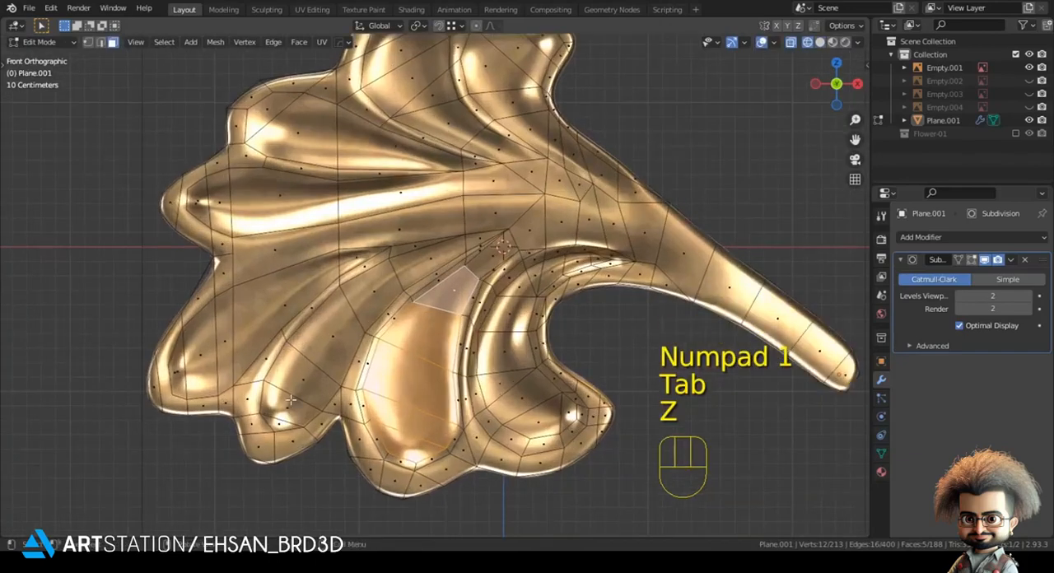
{"action": "left_click", "coordinate": [283, 420]}
{"action": "key", "text": "z"}
{"action": "left_click", "coordinate": [375, 336]}
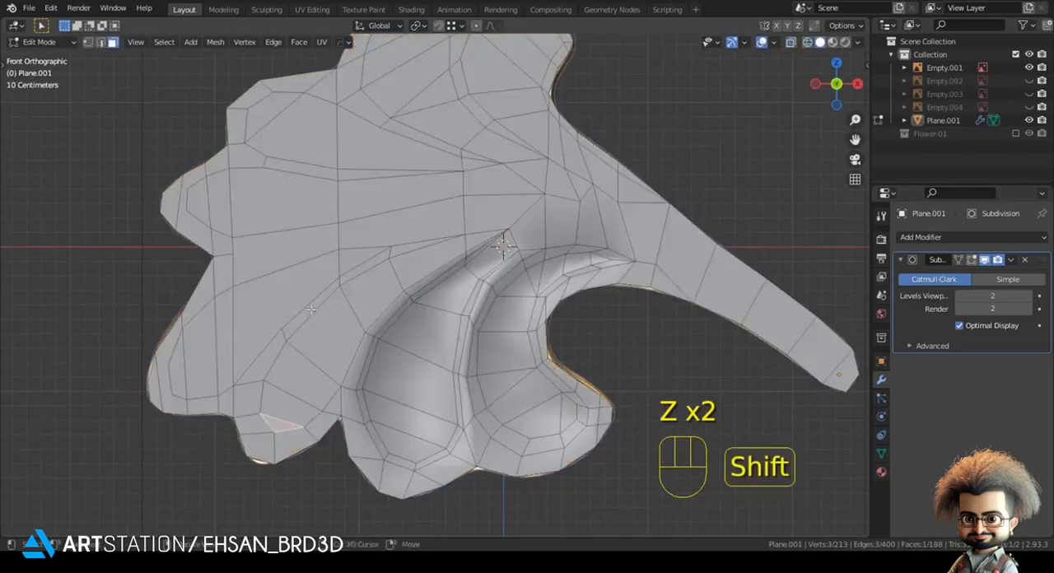
{"action": "middle_click_drag", "start_coordinate": [234, 342], "coordinate": [362, 289], "text": "shift"}
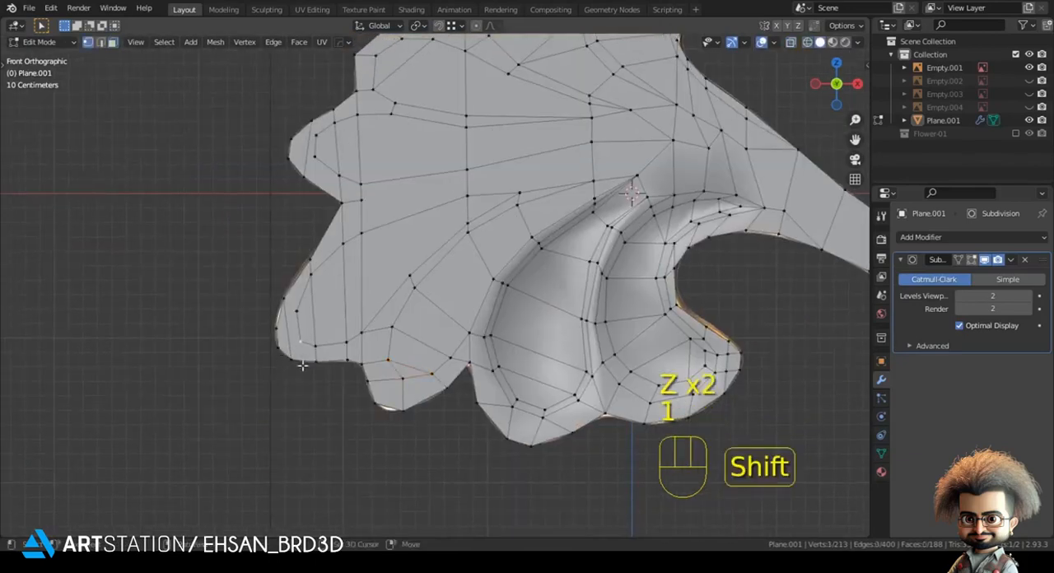
{"action": "middle_click_drag", "start_coordinate": [299, 295], "coordinate": [296, 234], "text": "shift"}
{"action": "key", "text": "j"}
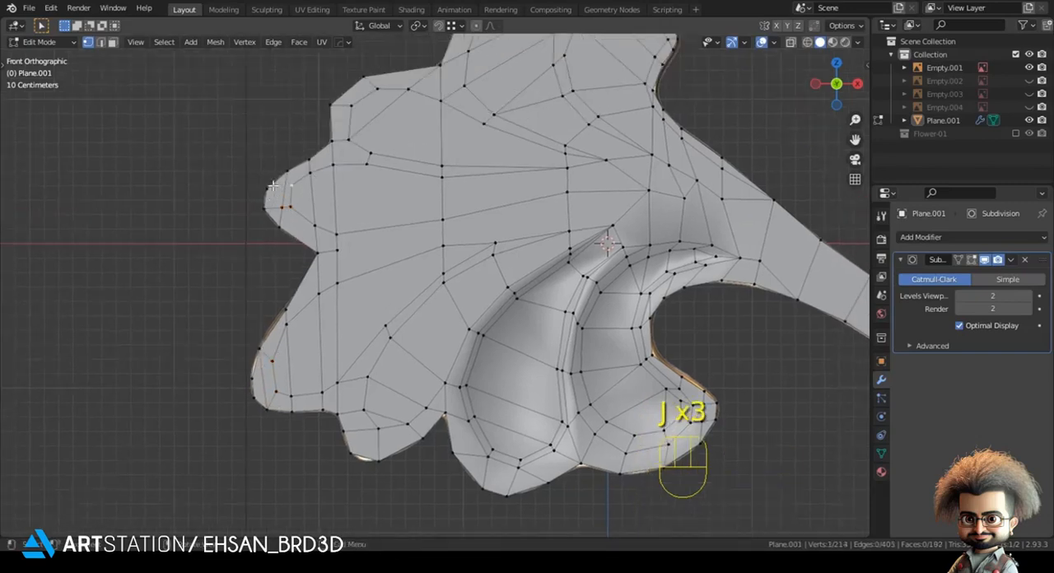
Step: Reposition the inner vertex at the tip of the far-left lobe
{"action": "key", "text": "g"}
{"action": "left_click", "coordinate": [206, 187]}
{"action": "middle_click_drag", "start_coordinate": [324, 161], "coordinate": [311, 276], "text": "shift"}
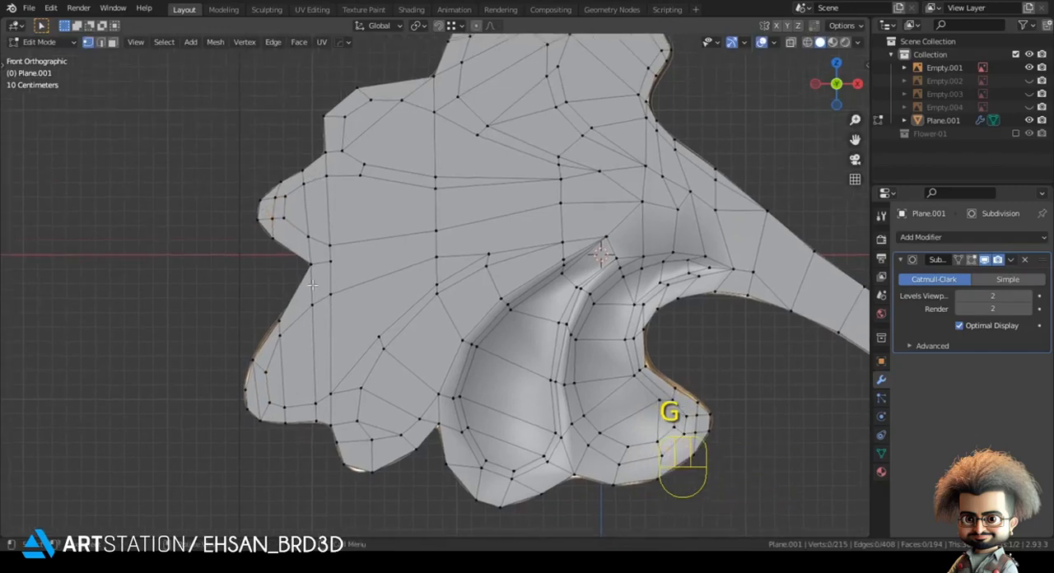
Step: Select the lower-left lobe's five inner faces, then extrude them and scale them down slightly
{"action": "left_click", "coordinate": [464, 256], "text": "ctrl"}
{"action": "key", "text": "z"}
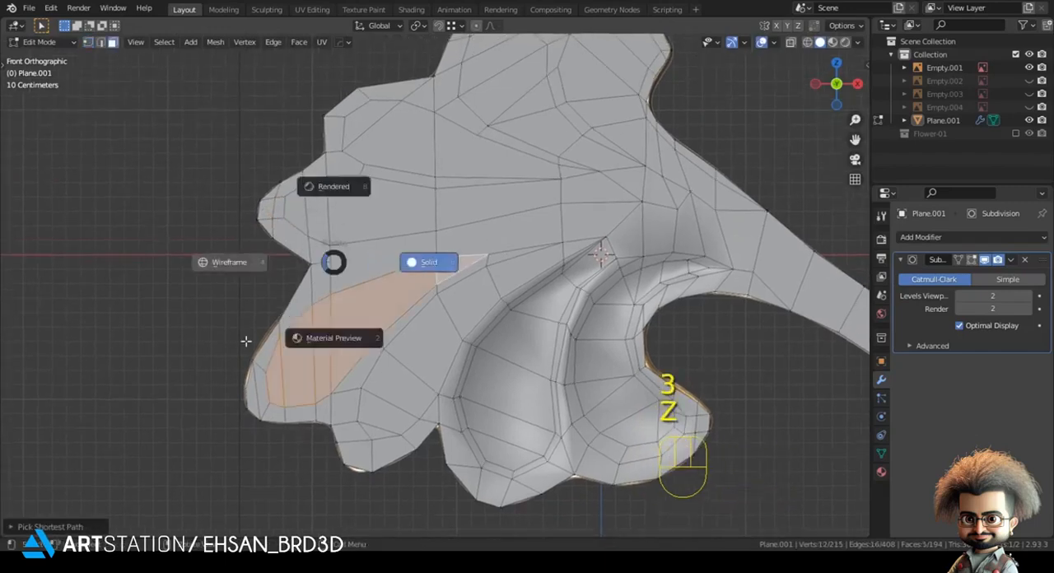
{"action": "left_click", "coordinate": [384, 412]}
{"action": "key", "text": "z"}
{"action": "left_click", "coordinate": [445, 405]}
{"action": "middle_click_drag", "start_coordinate": [436, 322], "coordinate": [430, 348]}
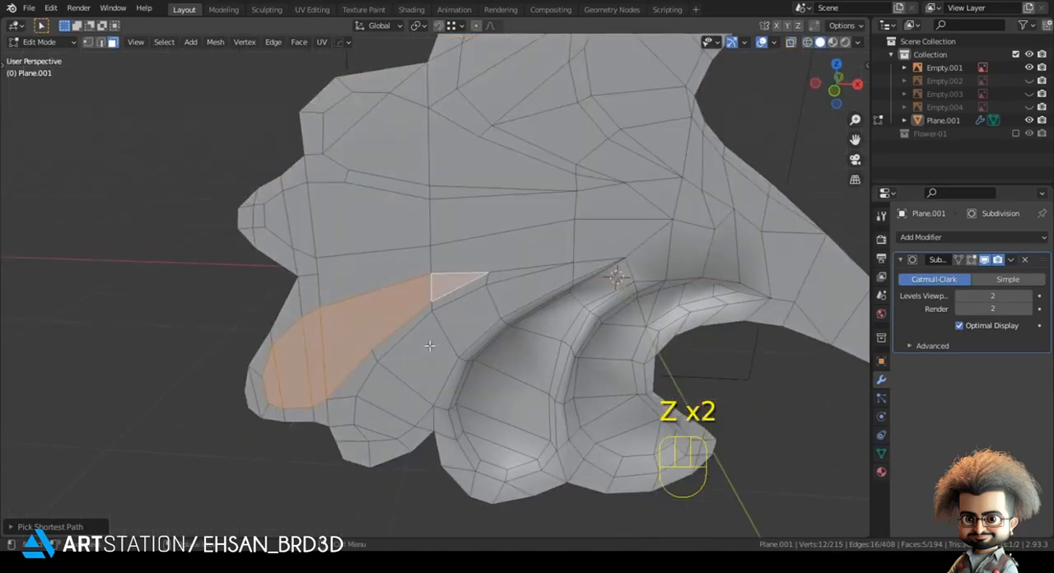
{"action": "key", "text": "e"}
{"action": "left_click", "coordinate": [440, 314], "text": "shift"}
{"action": "key", "text": "s"}
{"action": "left_click", "coordinate": [557, 322]}
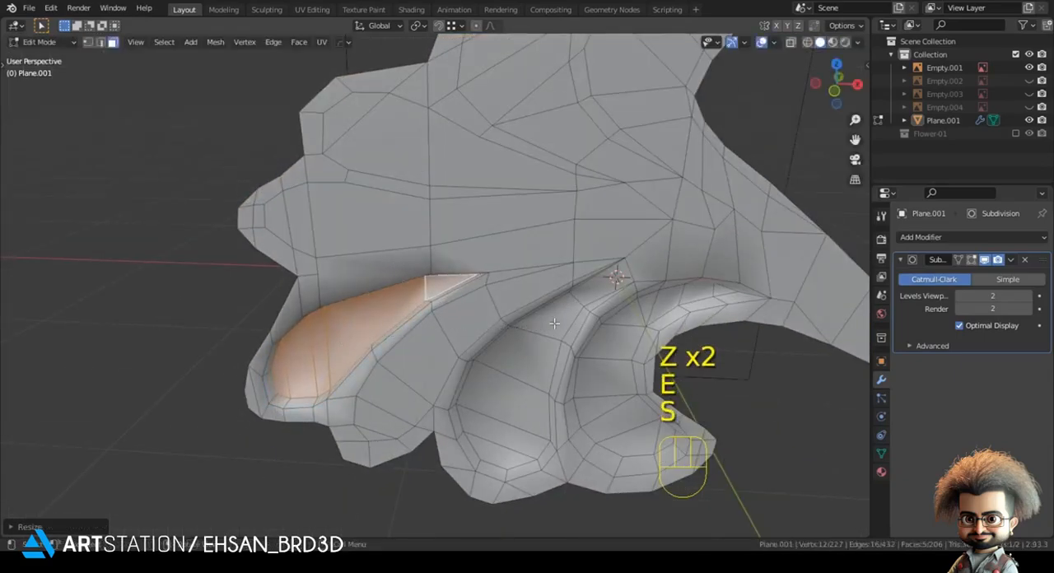
Step: Scale down the lower-left lobe's extruded faces further and reposition them within the lobe in front view
{"action": "key", "text": "KP_1"}
{"action": "scroll", "coordinate": [551, 264], "scroll_direction": "up", "scroll_amount": 2}
{"action": "key", "text": "s"}
{"action": "left_click", "coordinate": [545, 267]}
{"action": "key", "text": "g"}
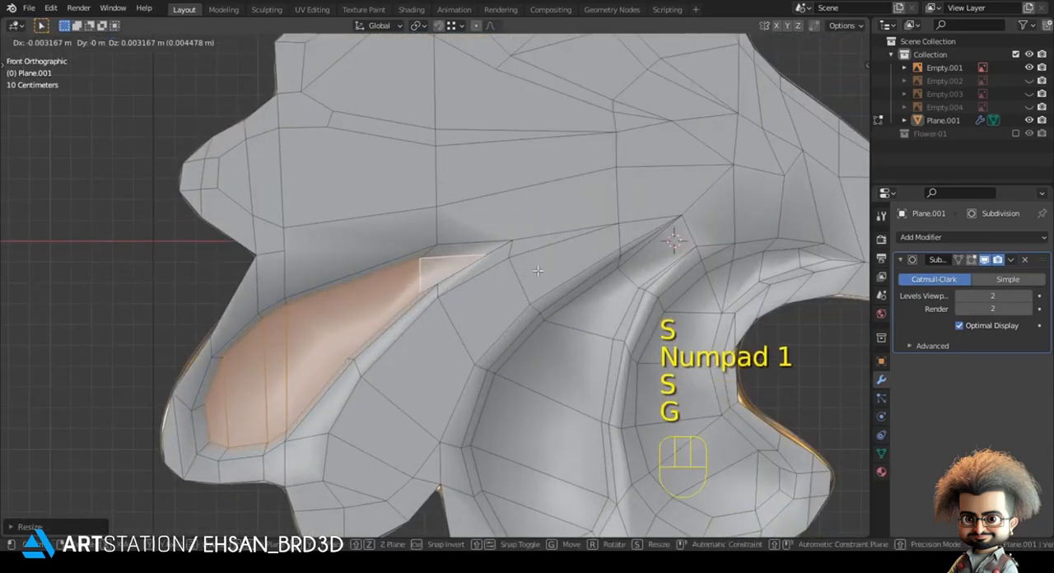
{"action": "left_click", "coordinate": [526, 263], "text": "shift"}
{"action": "key", "text": "g"}
{"action": "left_click", "coordinate": [509, 275], "text": "shift"}
Step: Move the vertices at the upper tip of the lower-left lobe's raised faces to match the reference and view the smoothed result
{"action": "scroll", "coordinate": [504, 265], "scroll_direction": "up", "scroll_amount": 2}
{"action": "key", "text": "z"}
{"action": "key", "text": "1"}
{"action": "left_click", "coordinate": [494, 248]}
{"action": "key", "text": "g"}
{"action": "left_click", "coordinate": [493, 238]}
{"action": "left_click", "coordinate": [408, 300]}
{"action": "key", "text": "g"}
{"action": "left_click", "coordinate": [420, 277]}
{"action": "key", "text": "g"}
{"action": "left_click", "coordinate": [415, 264]}
{"action": "key", "text": "Tab"}
{"action": "key", "text": "z"}
{"action": "left_click", "coordinate": [555, 256]}
{"action": "key", "text": "Tab"}
Step: Merge the extruded vertex at the lower-left lobe's upper tip into the crease point and view the smoothed result
{"action": "key", "text": "Tab"}
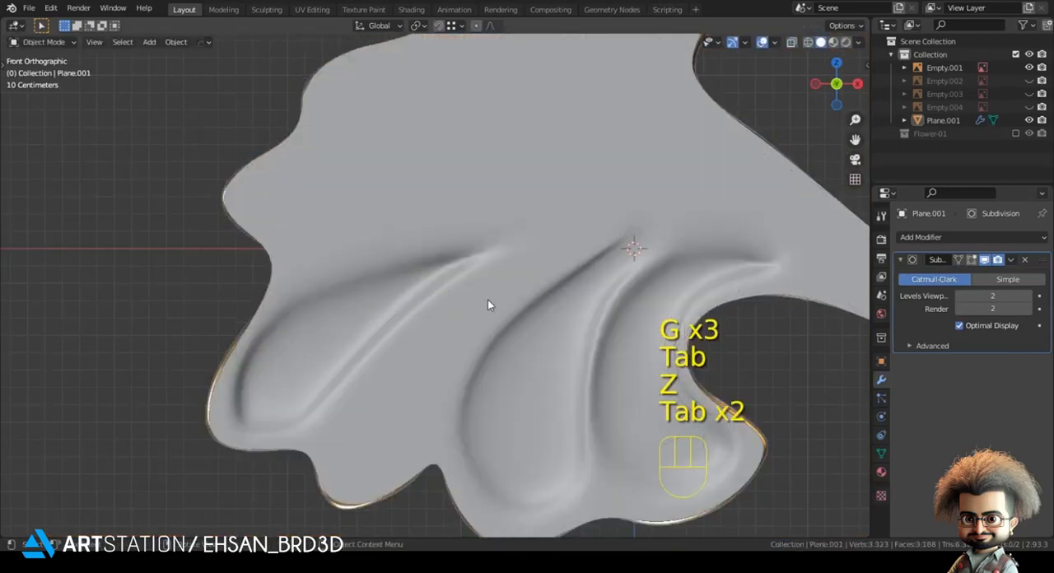
{"action": "scroll", "coordinate": [478, 297], "scroll_direction": "down", "scroll_amount": 2}
{"action": "middle_click_drag", "start_coordinate": [433, 277], "coordinate": [407, 300], "text": "shift"}
{"action": "key", "text": "Tab"}
{"action": "scroll", "coordinate": [407, 300], "scroll_direction": "up", "scroll_amount": 2}
{"action": "key", "text": "z"}
{"action": "left_click", "coordinate": [195, 298]}
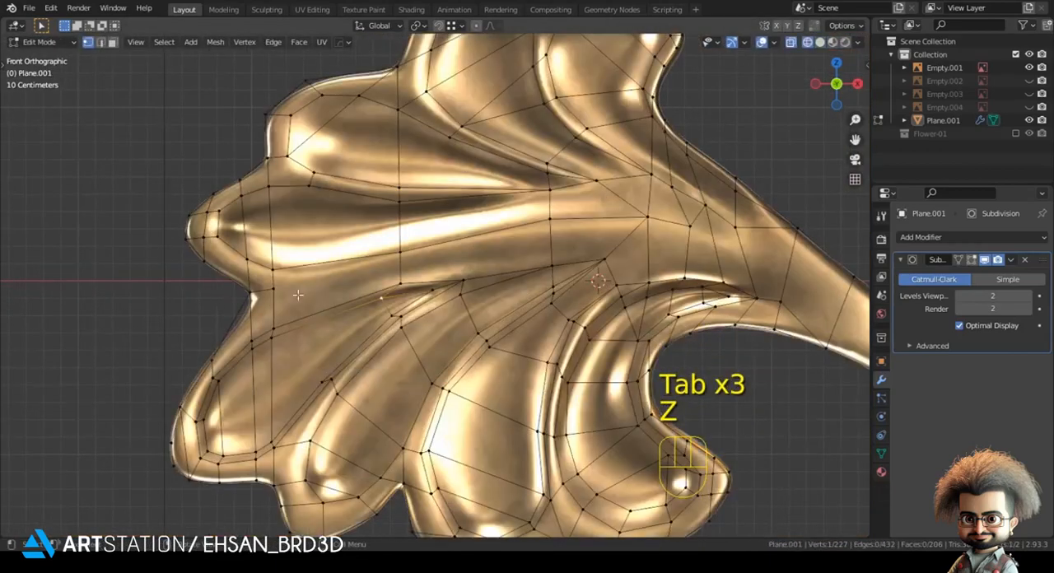
{"action": "key", "text": "z"}
{"action": "left_click", "coordinate": [419, 296]}
{"action": "key", "text": "m"}
{"action": "left_click", "coordinate": [464, 276]}
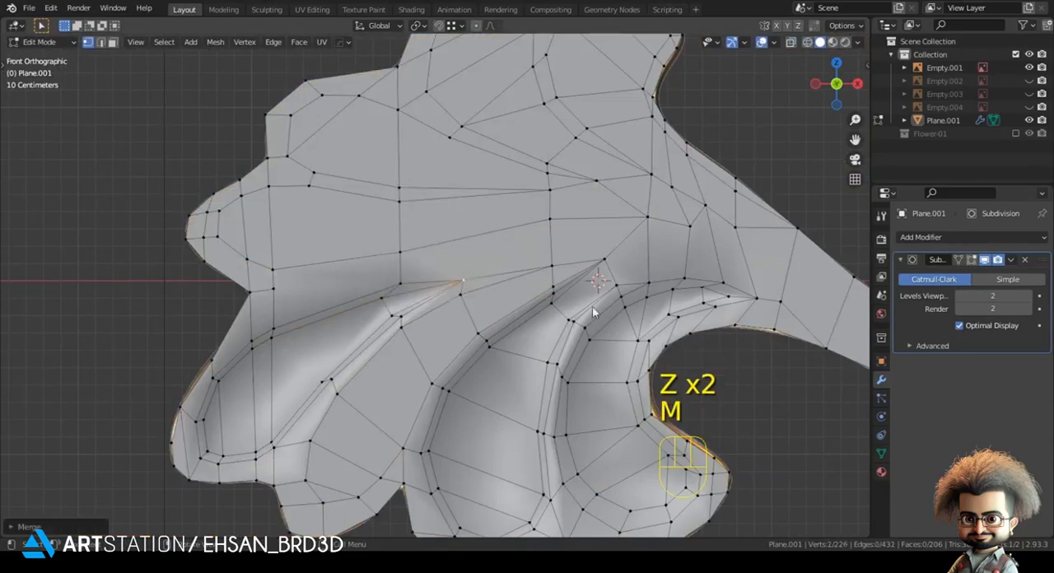
{"action": "key", "text": "Tab"}
{"action": "scroll", "coordinate": [535, 294], "scroll_direction": "down", "scroll_amount": 2}
{"action": "middle_click_drag", "start_coordinate": [522, 292], "coordinate": [491, 303], "text": "shift"}
{"action": "scroll", "coordinate": [491, 304], "scroll_direction": "down", "scroll_amount": 1}
Step: Select the path of seven faces along the small lobe between the lower-left and large lobes, using the reference as a guide
{"action": "key", "text": "Tab"}
{"action": "scroll", "coordinate": [474, 299], "scroll_direction": "up", "scroll_amount": 2}
{"action": "key", "text": "z"}
{"action": "key", "text": "3"}
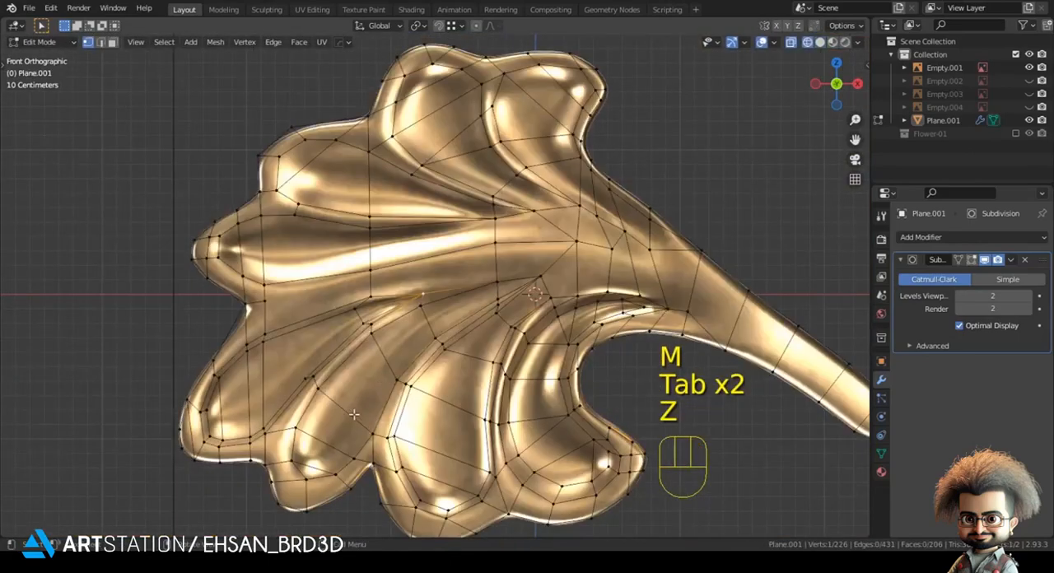
{"action": "left_click", "coordinate": [516, 286], "text": "ctrl"}
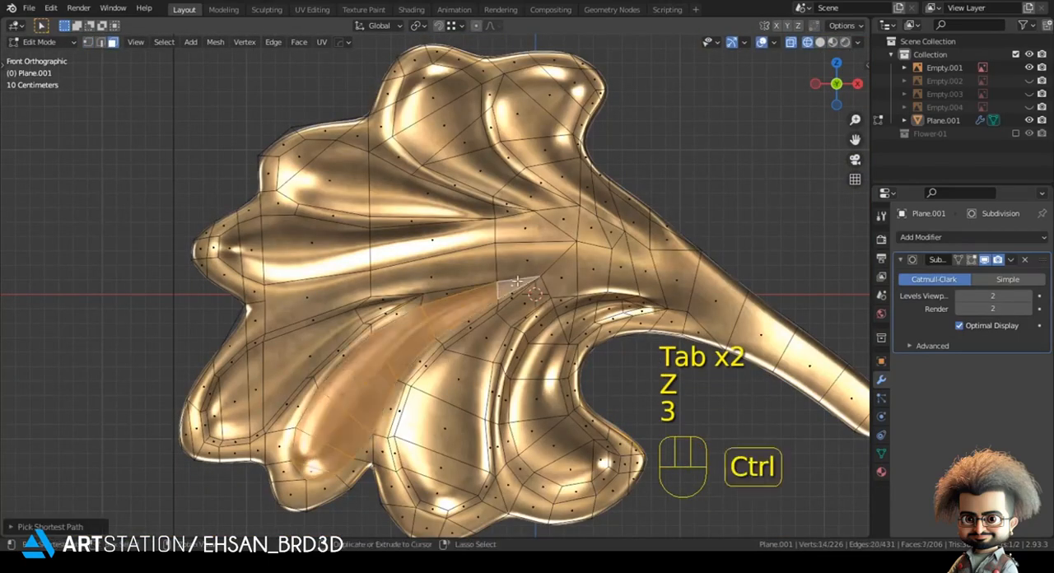
{"action": "scroll", "coordinate": [527, 292], "scroll_direction": "down", "scroll_amount": 3}
{"action": "key", "text": "z"}
{"action": "left_click", "coordinate": [618, 296]}
{"action": "scroll", "coordinate": [474, 328], "scroll_direction": "up", "scroll_amount": 3}
{"action": "middle_click_drag", "start_coordinate": [472, 328], "coordinate": [463, 328]}
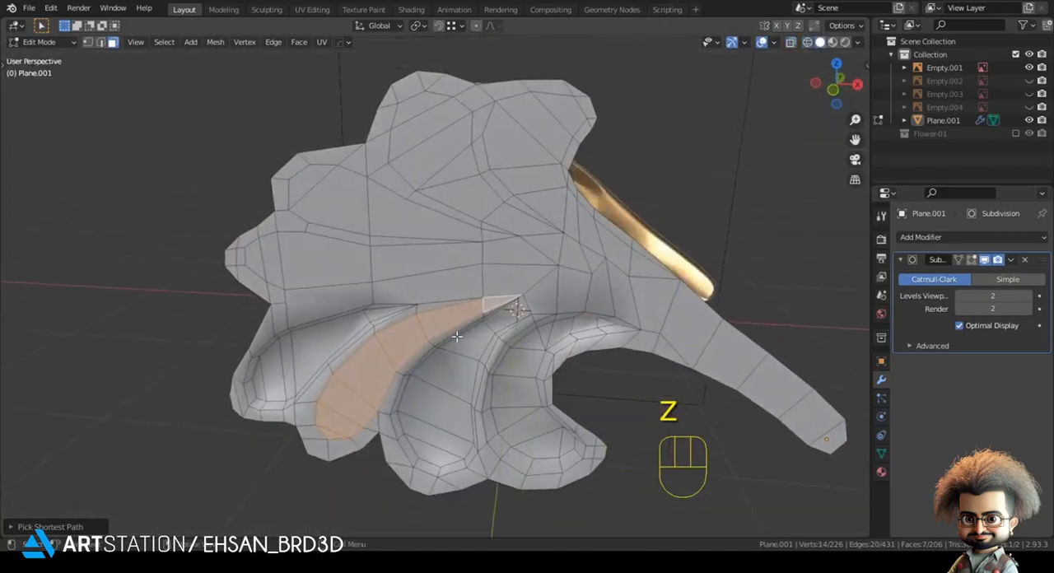
Step: Extrude the small lobe's seven faces and move them along the Y axis with snapping
{"action": "key", "text": "e"}
{"action": "left_click", "coordinate": [443, 392]}
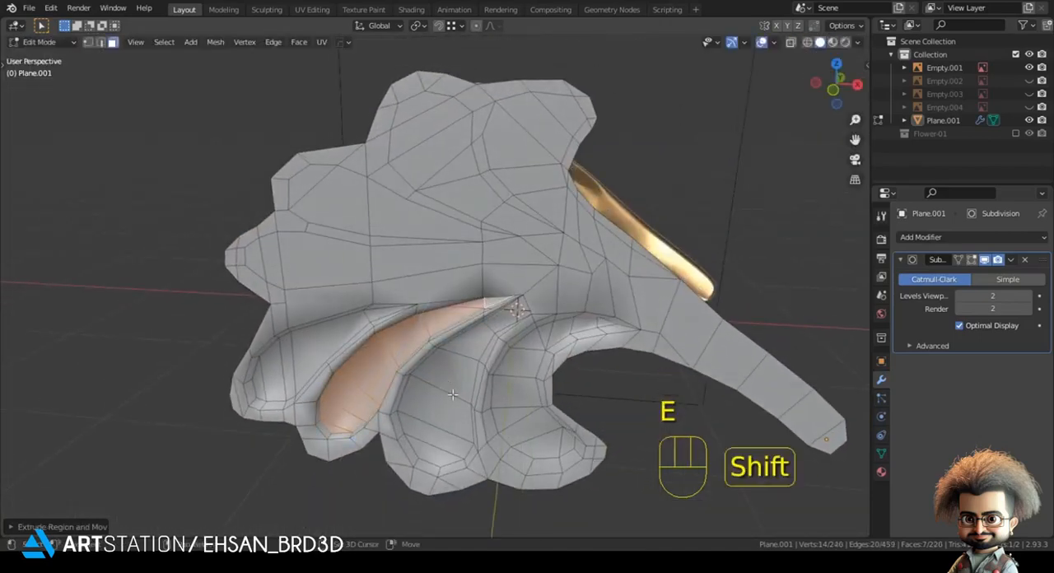
{"action": "key", "text": "shift+Tab"}
{"action": "key", "text": "g"}
{"action": "key", "text": "y"}
{"action": "left_click", "coordinate": [413, 389]}
{"action": "key", "text": "shift+Tab"}
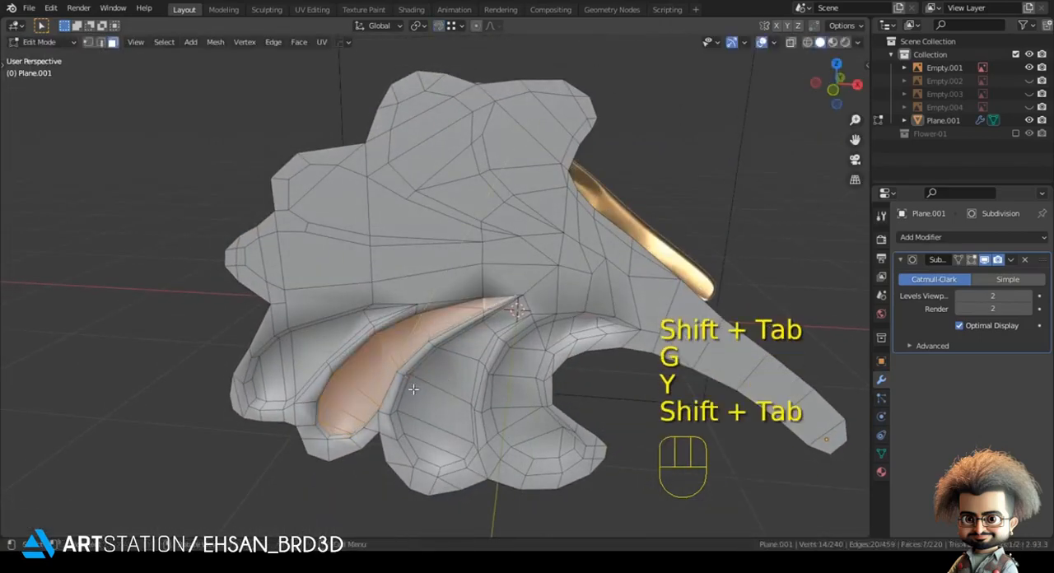
Step: Scale down, rotate and reposition the small lobe's extruded faces in front view
{"action": "key", "text": "KP_1"}
{"action": "key", "text": "s"}
{"action": "left_click", "coordinate": [489, 372]}
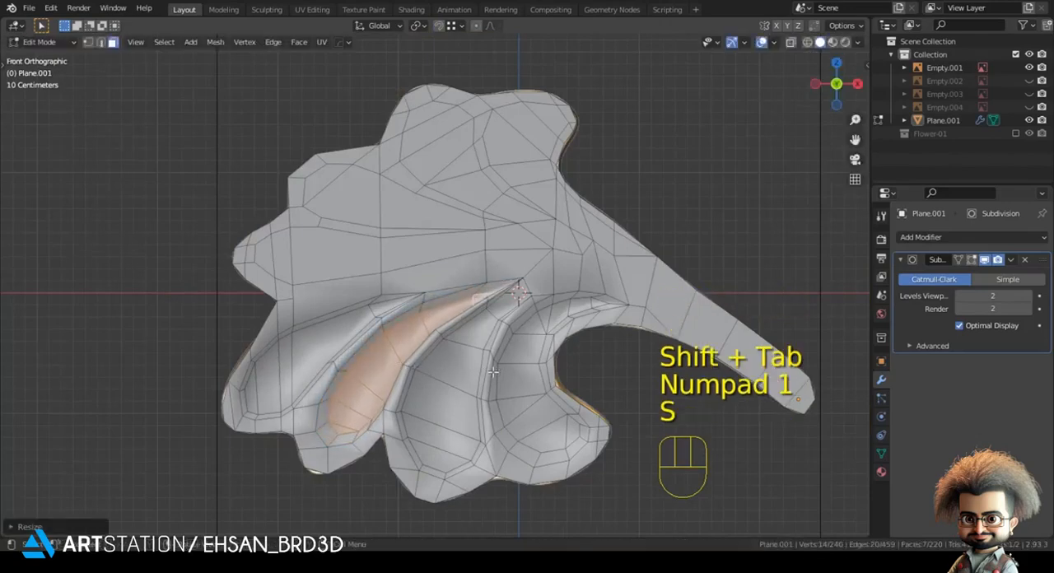
{"action": "key", "text": "g"}
{"action": "left_click", "coordinate": [509, 379]}
{"action": "key", "text": "r"}
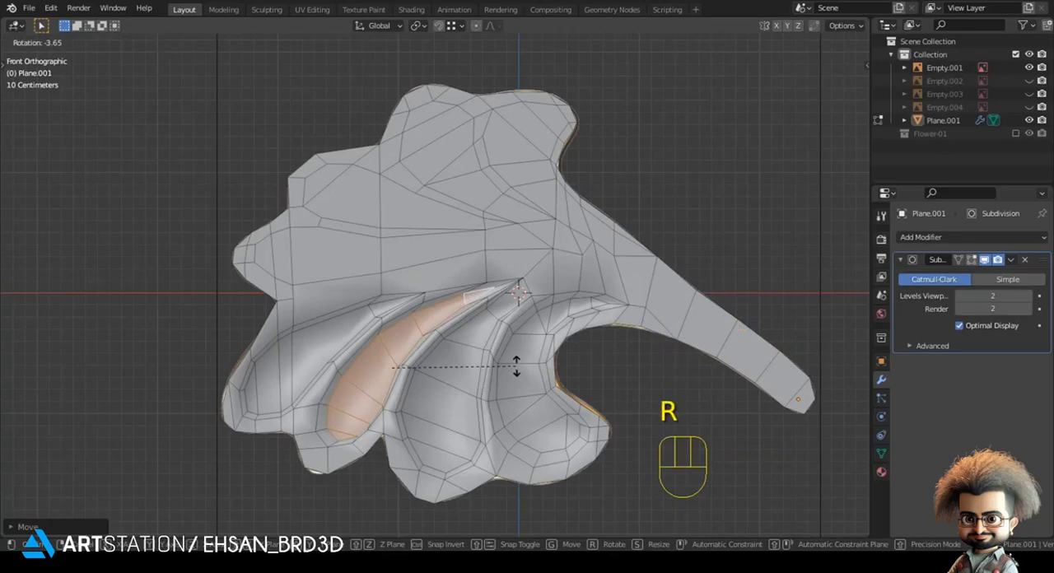
{"action": "left_click", "coordinate": [518, 373]}
{"action": "key", "text": "g"}
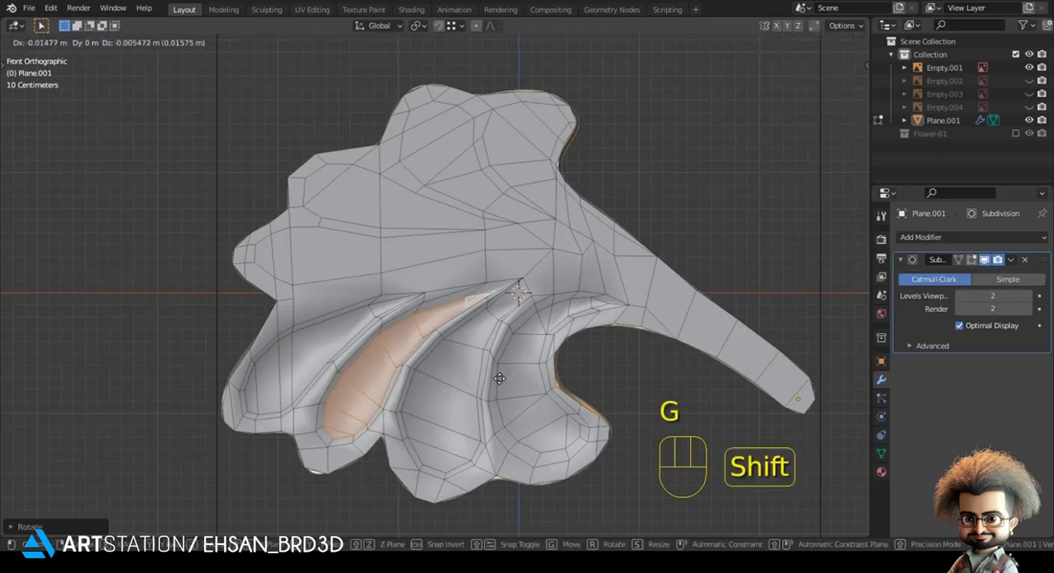
{"action": "left_click", "coordinate": [499, 379]}
Step: Move the vertices at the upper tip of the small lobe's raised faces to follow the reference ridge
{"action": "scroll", "coordinate": [434, 285], "scroll_direction": "up", "scroll_amount": 4}
{"action": "key", "text": "z"}
{"action": "key", "text": "1"}
{"action": "key", "text": "g"}
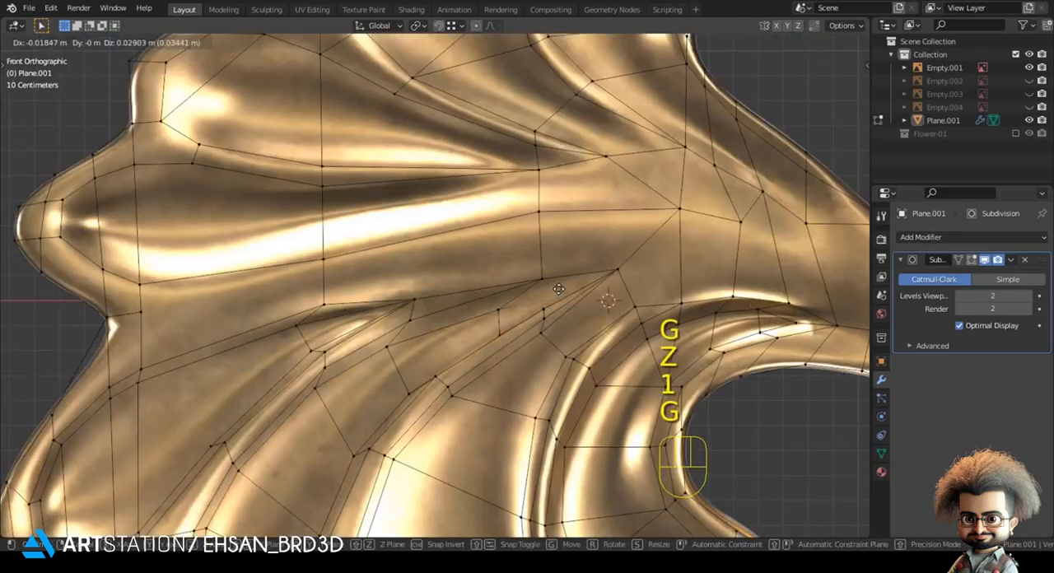
{"action": "key", "text": "g"}
{"action": "key", "text": "g"}
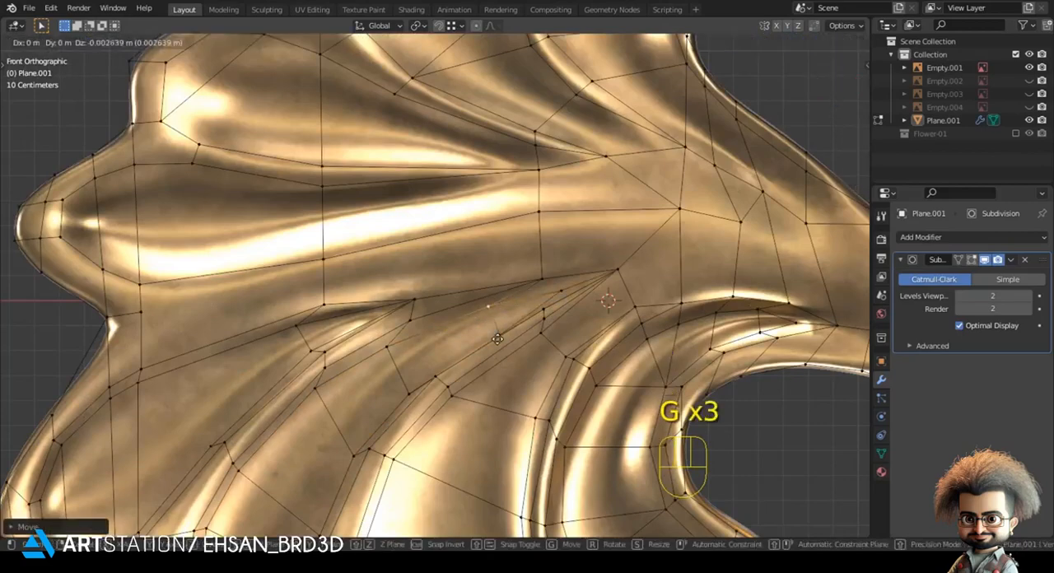
{"action": "left_click", "coordinate": [497, 336]}
{"action": "key", "text": "g"}
{"action": "left_click", "coordinate": [491, 331]}
Step: Adjust the vertices along the small lobe's outer raised edge to the reference and view the smoothed result in solid shading
{"action": "key", "text": "g"}
{"action": "left_click", "coordinate": [484, 323]}
{"action": "middle_click_drag", "start_coordinate": [468, 348], "coordinate": [472, 290], "text": "shift"}
{"action": "left_click", "coordinate": [410, 334]}
{"action": "key", "text": "g"}
{"action": "left_click", "coordinate": [419, 314]}
{"action": "key", "text": "g"}
{"action": "left_click", "coordinate": [360, 393]}
{"action": "key", "text": "z"}
{"action": "middle_click_drag", "start_coordinate": [360, 393], "coordinate": [431, 331], "text": "shift"}
{"action": "left_click", "coordinate": [500, 302]}
{"action": "key", "text": "Tab"}
{"action": "scroll", "coordinate": [461, 322], "scroll_direction": "down", "scroll_amount": 4}
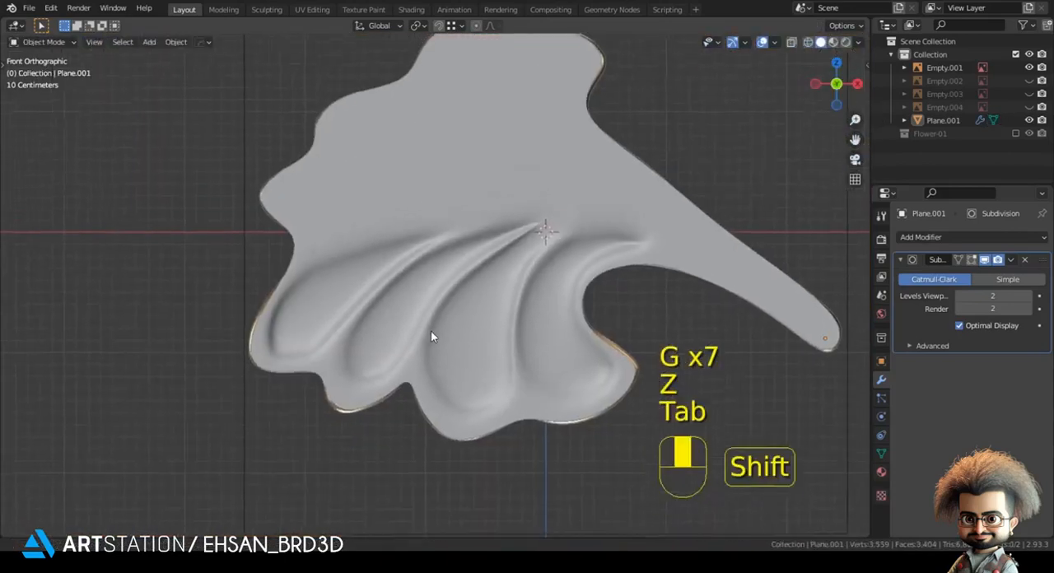
Step: Select the raised faces of the lower-left lobe and move them along the Y axis with snapping
{"action": "key", "text": "Tab"}
{"action": "key", "text": "3"}
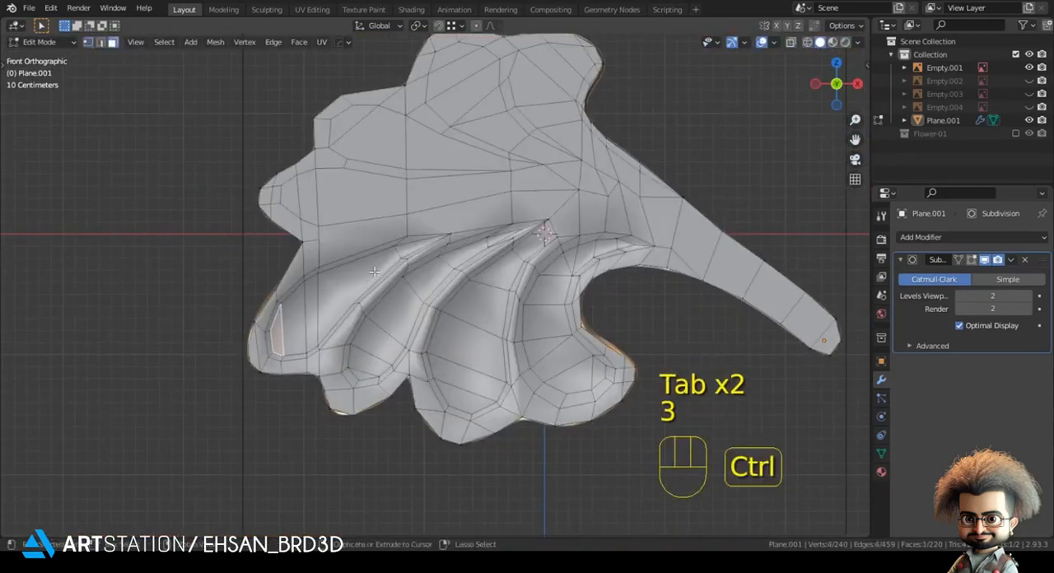
{"action": "left_click", "coordinate": [374, 272], "text": "ctrl"}
{"action": "middle_click_drag", "start_coordinate": [374, 272], "coordinate": [461, 272]}
{"action": "key", "text": "shift+Tab"}
{"action": "key", "text": "g"}
{"action": "key", "text": "y"}
{"action": "left_click", "coordinate": [465, 270]}
{"action": "key", "text": "shift+Tab"}
{"action": "key", "text": "Tab"}
{"action": "key", "text": "KP_1"}
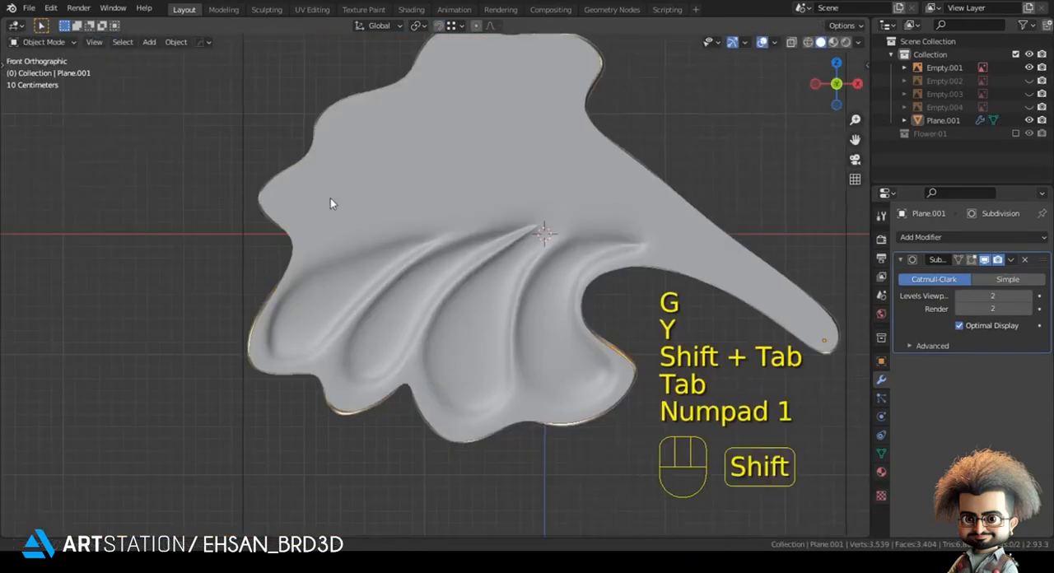
Step: Move the outline vertex at the notch above the lower-left lobe to match the gold reference contour
{"action": "key", "text": "Tab"}
{"action": "scroll", "coordinate": [247, 218], "scroll_direction": "up", "scroll_amount": 3}
{"action": "key", "text": "z"}
{"action": "key", "text": "1"}
{"action": "middle_click_drag", "start_coordinate": [291, 259], "coordinate": [273, 298], "text": "shift"}
{"action": "left_click", "coordinate": [209, 300]}
{"action": "key", "text": "g"}
{"action": "left_click", "coordinate": [221, 302]}
{"action": "key", "text": "Tab"}
{"action": "key", "text": "Tab"}
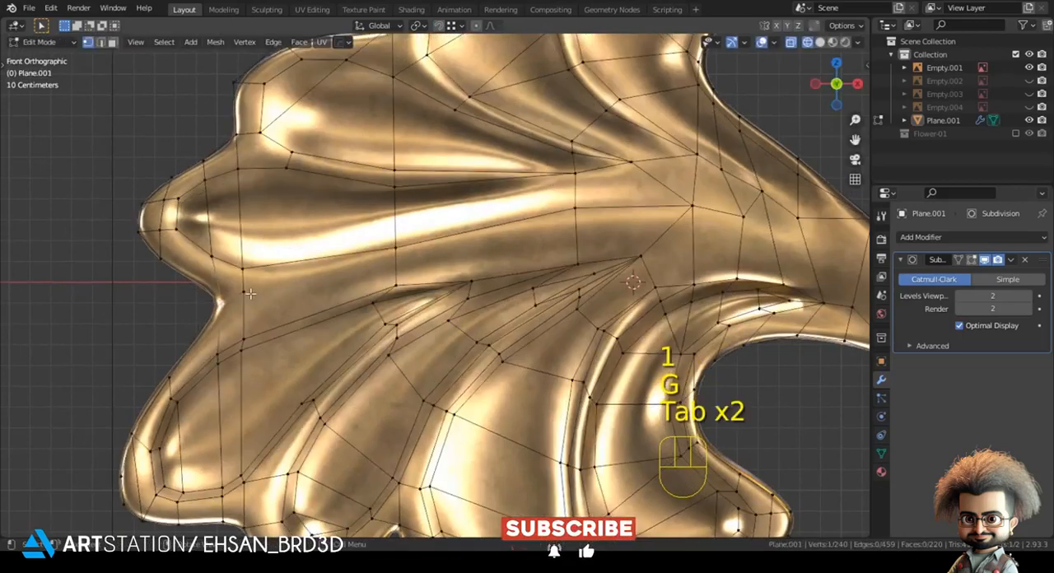
Step: Reposition the vertices just inside the left notch so they sit between the two neighbouring lobes
{"action": "key", "text": "g"}
{"action": "left_click", "coordinate": [173, 310]}
{"action": "left_click_drag", "start_coordinate": [215, 307], "coordinate": [246, 300]}
{"action": "key", "text": "g"}
{"action": "left_click", "coordinate": [280, 300]}
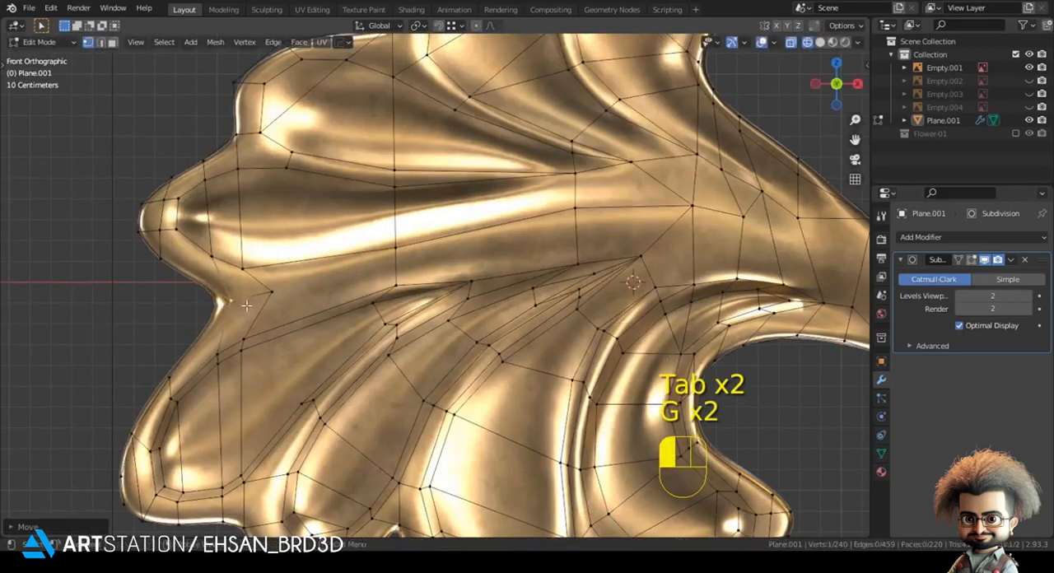
{"action": "key", "text": "Tab"}
{"action": "key", "text": "Tab"}
{"action": "key", "text": "g"}
{"action": "left_click", "coordinate": [275, 294]}
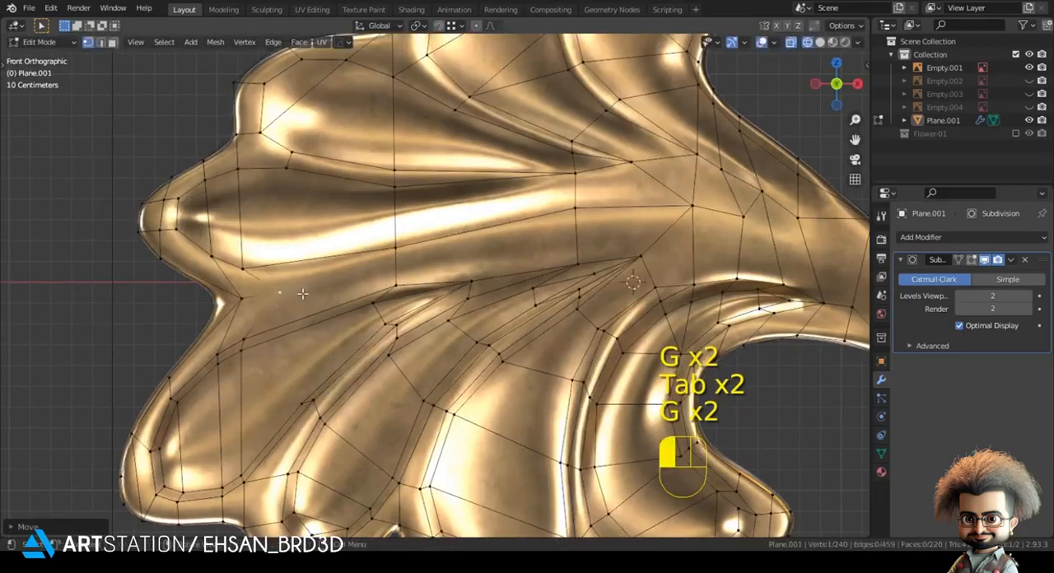
{"action": "key", "text": "Tab"}
{"action": "key", "text": "Tab"}
Step: Move the outline vertices above and below the left notch onto the reference contour
{"action": "key", "text": "g"}
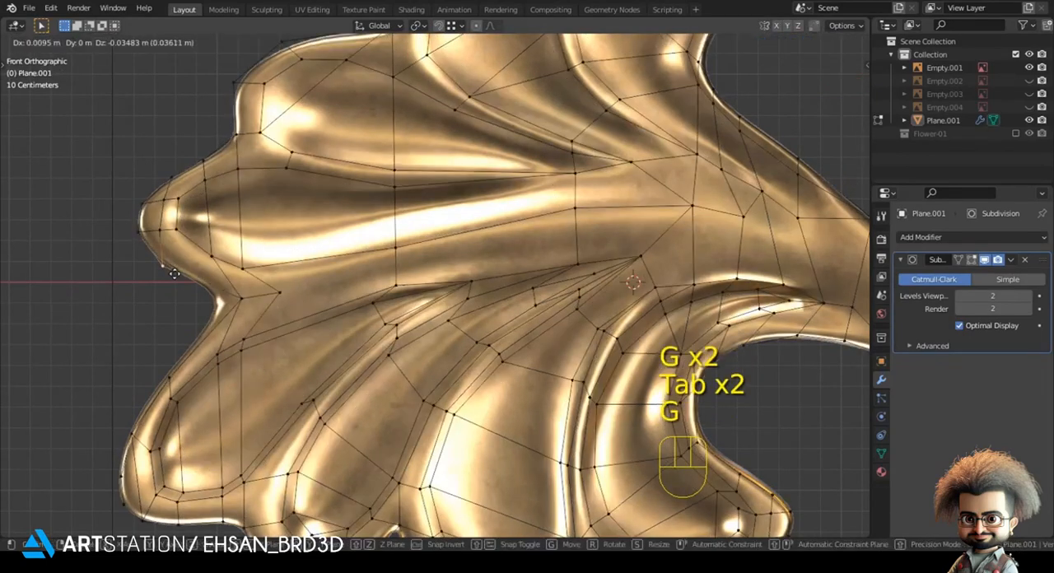
{"action": "left_click", "coordinate": [175, 276]}
{"action": "key", "text": "Tab"}
{"action": "key", "text": "Tab"}
{"action": "key", "text": "g"}
{"action": "left_click", "coordinate": [164, 356]}
{"action": "key", "text": "g"}
{"action": "left_click", "coordinate": [126, 426]}
Step: Cut an edge with the Knife from the inner notch vertex to the inner vertex along the groove between the lobes
{"action": "key", "text": "alt+a"}
{"action": "key", "text": "k"}
{"action": "left_click", "coordinate": [396, 285]}
{"action": "key", "text": "Return"}
{"action": "scroll", "coordinate": [398, 285], "scroll_direction": "down", "scroll_amount": 2}
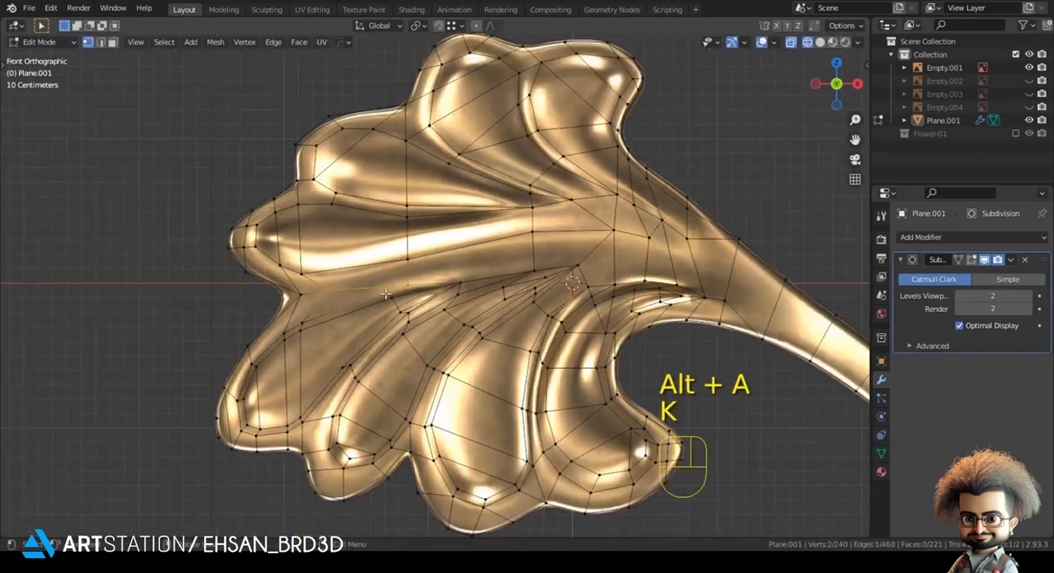
Step: Connect opposite vertices across the middle-left lobe's large face to split it
{"action": "key", "text": "z"}
{"action": "middle_click_drag", "start_coordinate": [257, 237], "coordinate": [256, 274], "text": "shift"}
{"action": "key", "text": "3"}
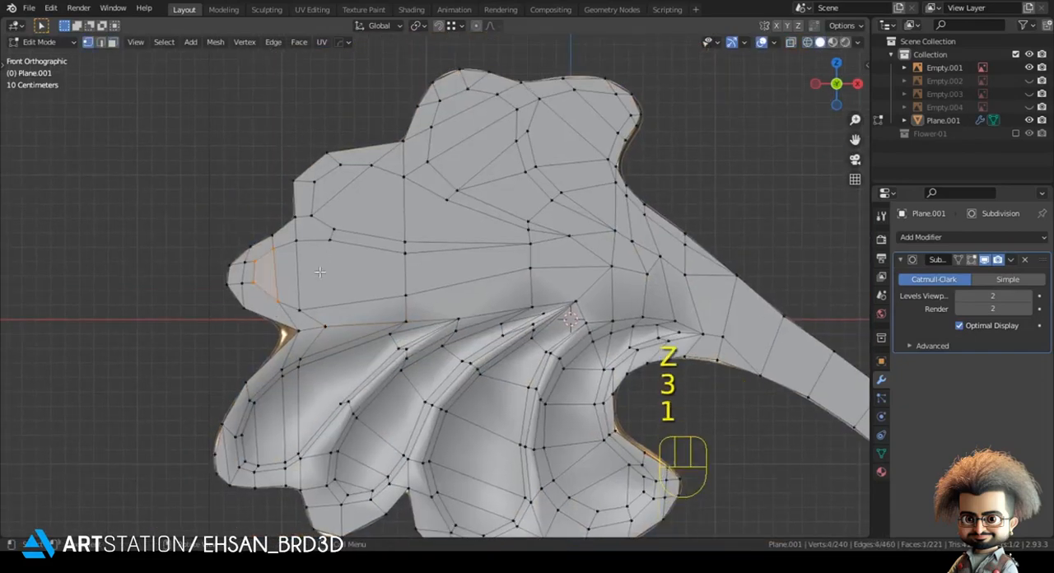
{"action": "middle_click_drag", "start_coordinate": [307, 299], "coordinate": [292, 314], "text": "shift"}
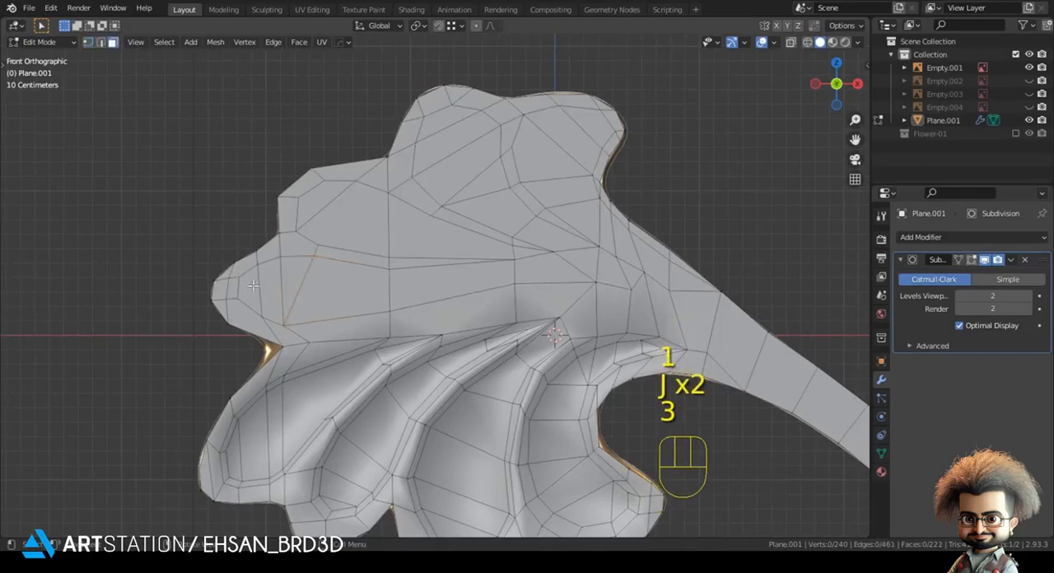
Step: Extrude the middle-left lobe's five inner faces and move them along the Y axis with snapping
{"action": "left_click", "coordinate": [461, 284], "text": "ctrl"}
{"action": "key", "text": "z"}
{"action": "key", "text": "z"}
{"action": "middle_click_drag", "start_coordinate": [511, 300], "coordinate": [471, 352], "text": "shift"}
{"action": "middle_click_drag", "start_coordinate": [470, 352], "coordinate": [454, 360]}
{"action": "key", "text": "e"}
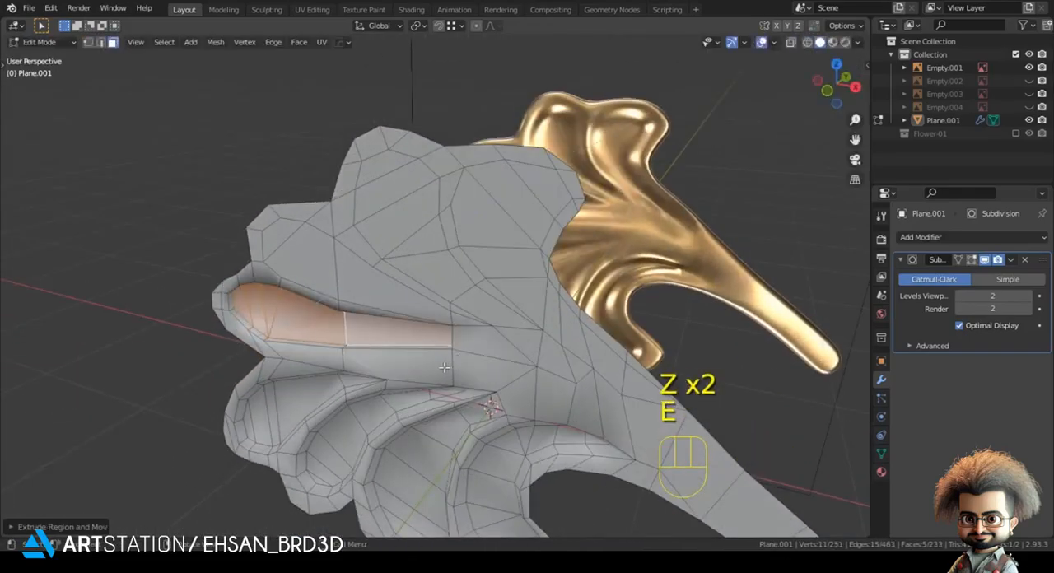
{"action": "key", "text": "shift+Tab"}
{"action": "key", "text": "g"}
{"action": "key", "text": "y"}
{"action": "left_click", "coordinate": [247, 425]}
{"action": "key", "text": "shift+Tab"}
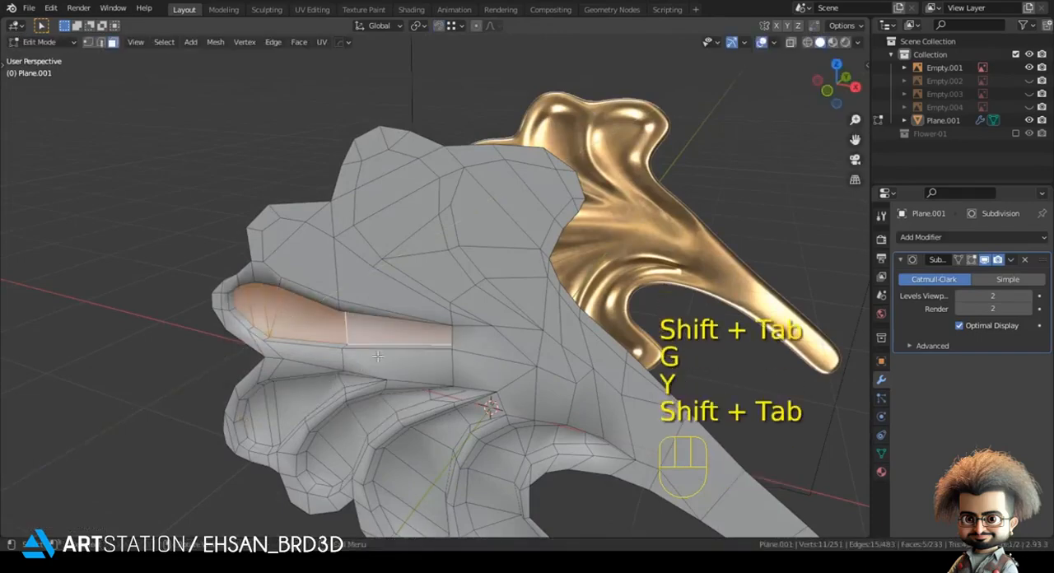
Step: Scale down and reposition the middle-left lobe's extruded faces in front view
{"action": "middle_click_drag", "start_coordinate": [247, 425], "coordinate": [418, 342]}
{"action": "key", "text": "s"}
{"action": "left_click", "coordinate": [414, 344]}
{"action": "key", "text": "KP_1"}
{"action": "key", "text": "g"}
{"action": "left_click", "coordinate": [397, 350]}
{"action": "key", "text": "s"}
{"action": "left_click", "coordinate": [485, 357]}
{"action": "key", "text": "g"}
{"action": "left_click", "coordinate": [497, 357]}
Step: Move individual vertices along the middle-left lobe's raised upper edge to even out the ridge
{"action": "scroll", "coordinate": [497, 356], "scroll_direction": "up", "scroll_amount": 3}
{"action": "key", "text": "1"}
{"action": "key", "text": "g"}
{"action": "left_click", "coordinate": [360, 356]}
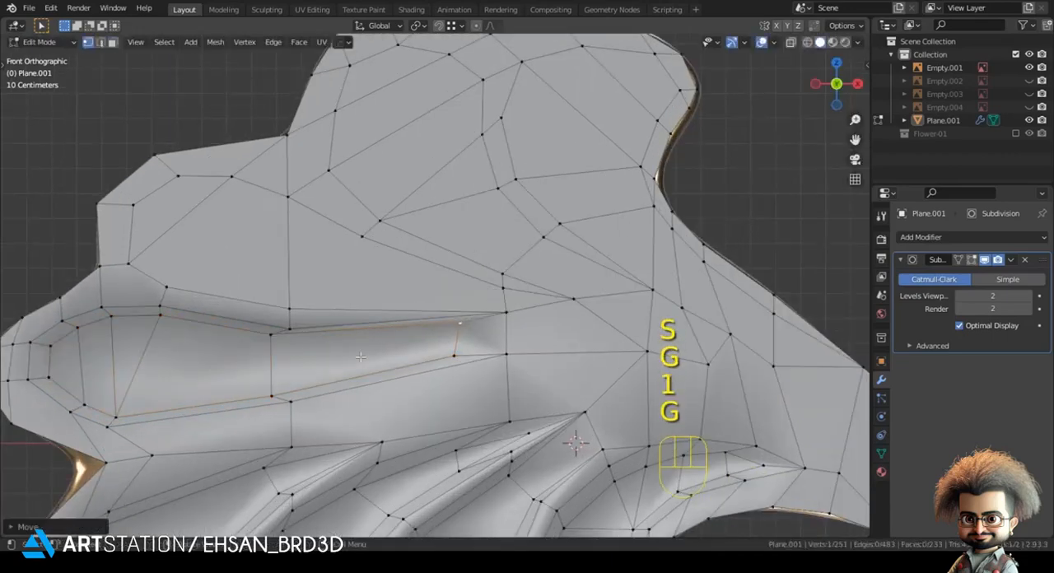
{"action": "key", "text": "g"}
{"action": "left_click", "coordinate": [295, 348]}
{"action": "key", "text": "g"}
{"action": "left_click", "coordinate": [297, 350]}
Step: Merge the two inner end vertices of the middle-left lobe's raised faces into the adjacent base vertices and view the smoothed result
{"action": "left_click", "coordinate": [456, 352], "text": "shift"}
{"action": "key", "text": "m"}
{"action": "left_click", "coordinate": [486, 352]}
{"action": "key", "text": "m"}
{"action": "left_click", "coordinate": [499, 322]}
{"action": "scroll", "coordinate": [496, 363], "scroll_direction": "down", "scroll_amount": 4}
{"action": "key", "text": "Tab"}
{"action": "middle_click_drag", "start_coordinate": [449, 326], "coordinate": [451, 373], "text": "shift"}
Step: Connect vertices across the upper-left lobe's large faces to split them along the reference shape
{"action": "key", "text": "Tab"}
{"action": "scroll", "coordinate": [484, 372], "scroll_direction": "up", "scroll_amount": 3}
{"action": "key", "text": "z"}
{"action": "middle_click_drag", "start_coordinate": [339, 366], "coordinate": [408, 348], "text": "shift"}
{"action": "left_click", "coordinate": [481, 326]}
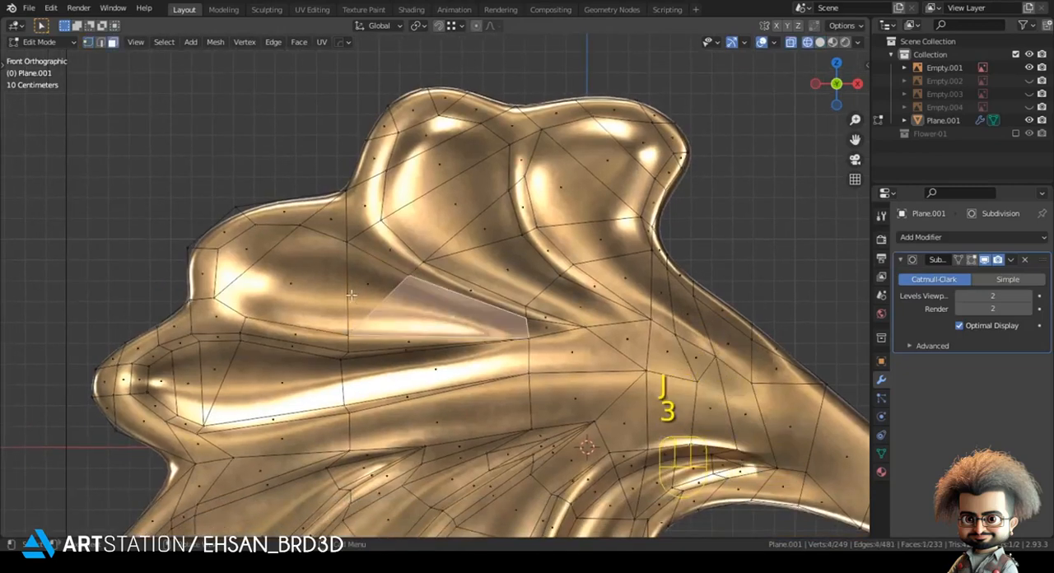
{"action": "left_click", "coordinate": [258, 257], "text": "ctrl"}
{"action": "key", "text": "1"}
{"action": "left_click", "coordinate": [332, 252]}
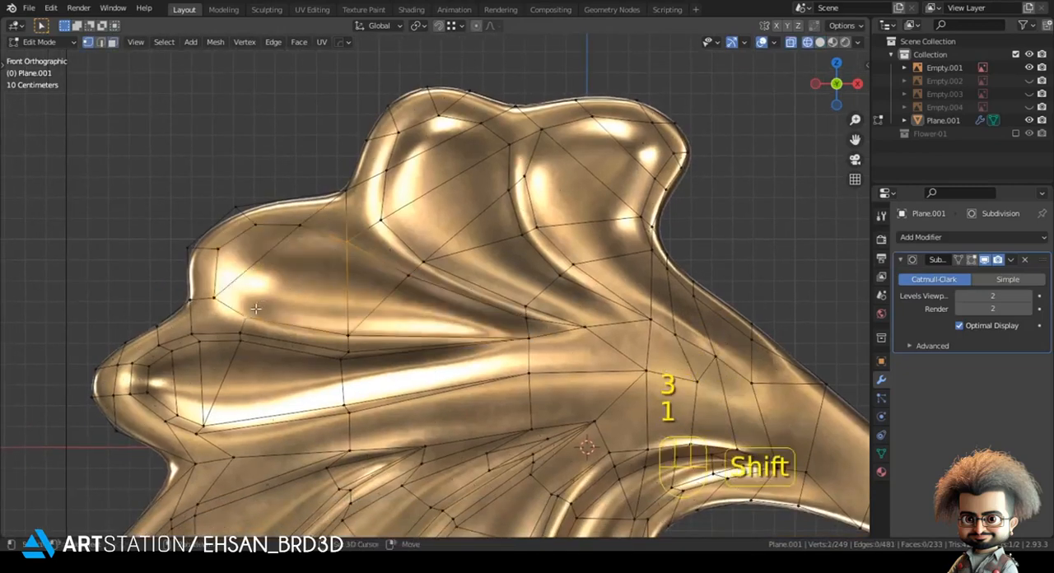
Step: Select the upper-left lobe's six inner faces through to the narrow tip and extrude them
{"action": "left_click", "coordinate": [535, 326], "text": "ctrl"}
{"action": "key", "text": "z"}
{"action": "left_click", "coordinate": [569, 338]}
{"action": "middle_click_drag", "start_coordinate": [495, 325], "coordinate": [447, 383]}
{"action": "key", "text": "e"}
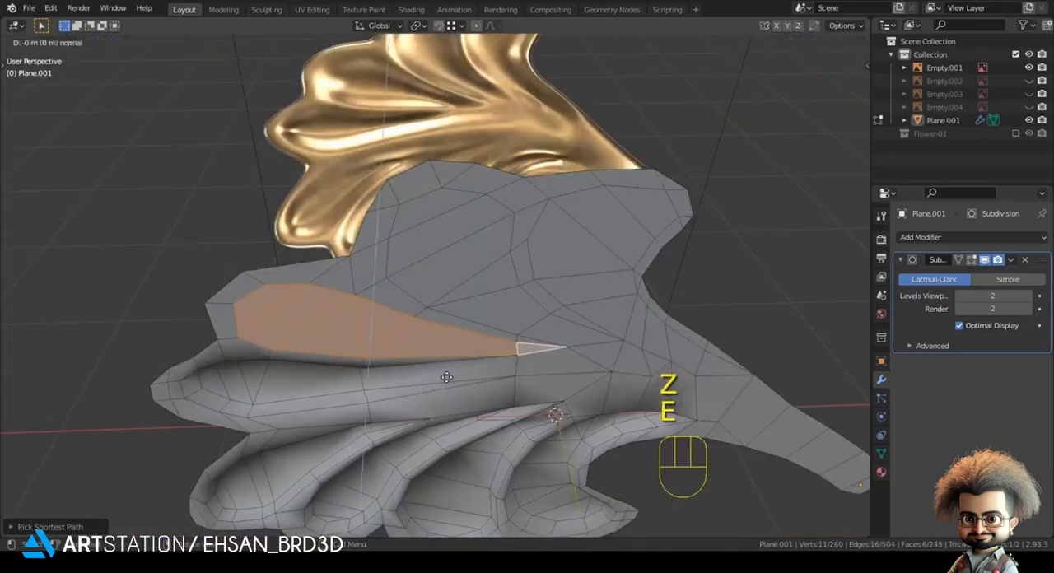
{"action": "left_click", "coordinate": [452, 318]}
{"action": "key", "text": "KP_1"}
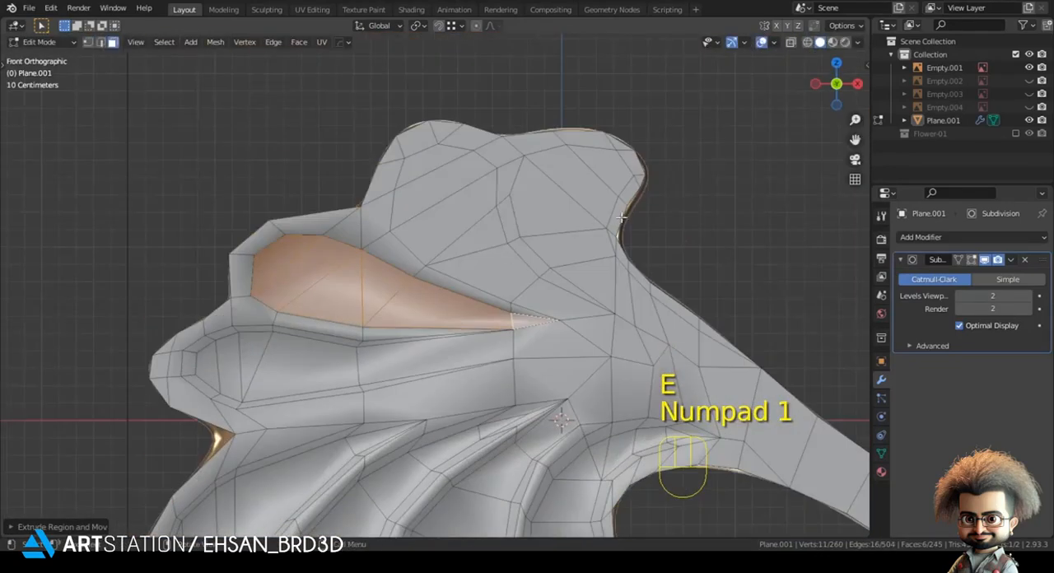
Step: Scale down the upper-left lobe's extruded faces slightly and move them along the Y axis with snapping
{"action": "key", "text": "s"}
{"action": "key", "text": "shift+Tab"}
{"action": "key", "text": "g"}
{"action": "key", "text": "y"}
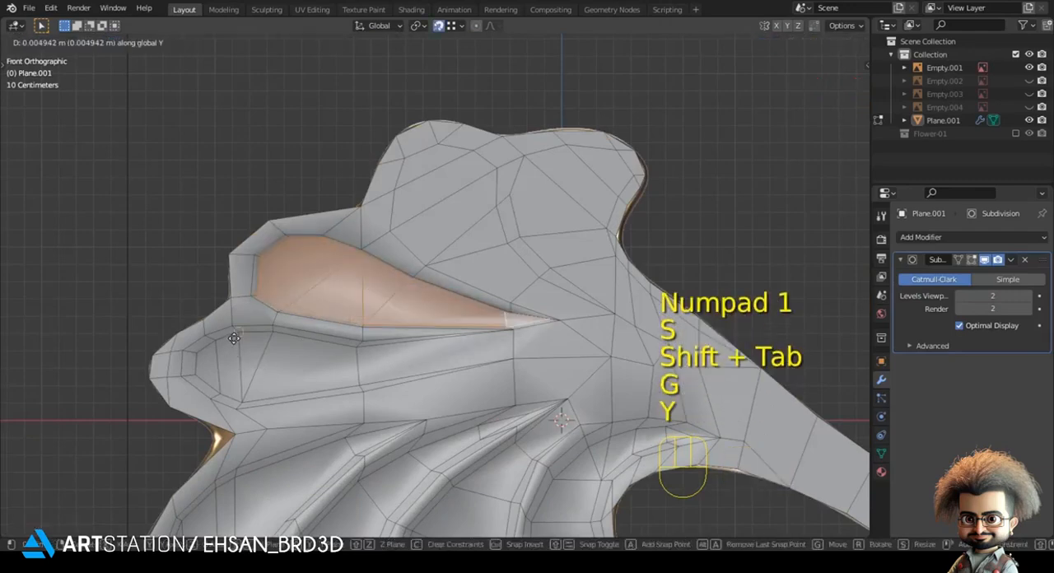
{"action": "key", "text": "shift+Tab"}
Step: Shrink the upper-left lobe's raised faces further and reposition them within the lobe in front view
{"action": "key", "text": "s"}
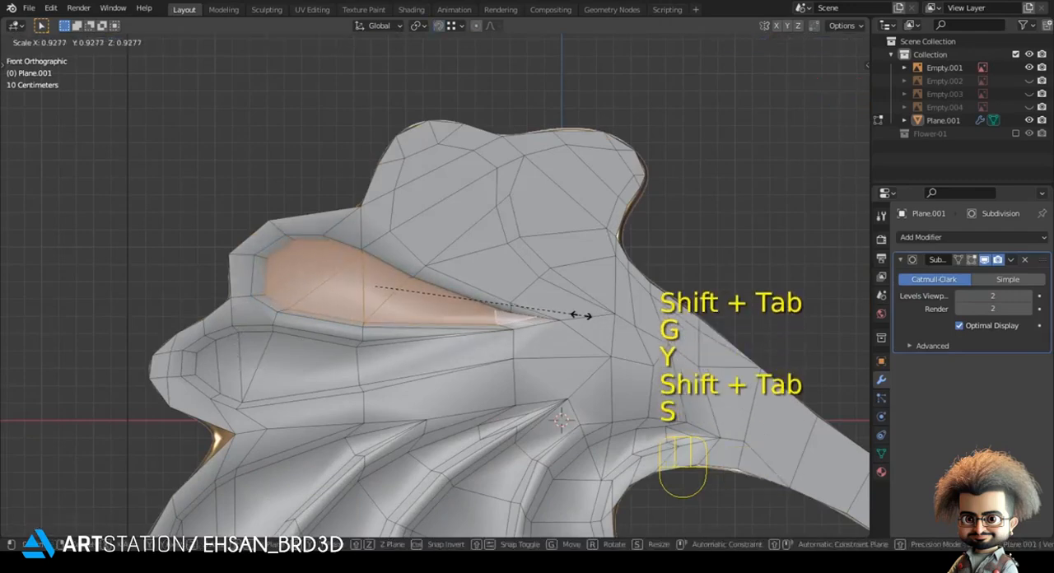
{"action": "left_click", "coordinate": [582, 315]}
{"action": "key", "text": "g"}
{"action": "left_click", "coordinate": [557, 318], "text": "shift"}
Step: Move the vertices at the narrow inner tip of the upper-left lobe's raised faces to follow the reference groove
{"action": "scroll", "coordinate": [641, 358], "scroll_direction": "up", "scroll_amount": 3}
{"action": "key", "text": "1"}
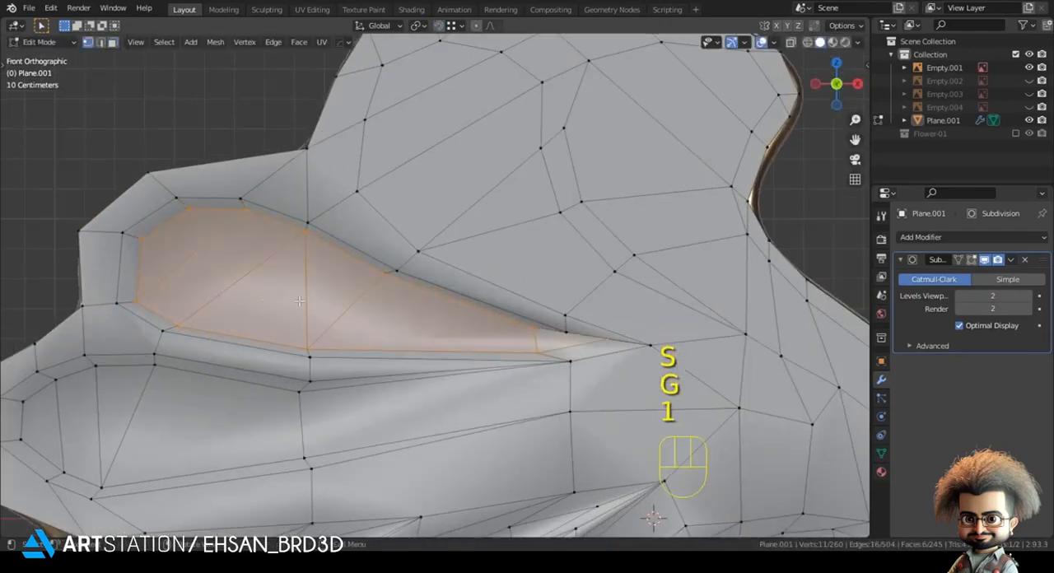
{"action": "key", "text": "z"}
{"action": "left_click", "coordinate": [448, 302]}
{"action": "left_click", "coordinate": [607, 336]}
{"action": "key", "text": "g"}
{"action": "left_click", "coordinate": [585, 344]}
{"action": "key", "text": "g"}
{"action": "left_click", "coordinate": [527, 333]}
Step: Adjust the raised and base vertices around the upper-left lobe's inner tip and view the smoothed result in solid shading
{"action": "key", "text": "g"}
{"action": "left_click", "coordinate": [552, 368]}
{"action": "key", "text": "g"}
{"action": "left_click", "coordinate": [535, 370]}
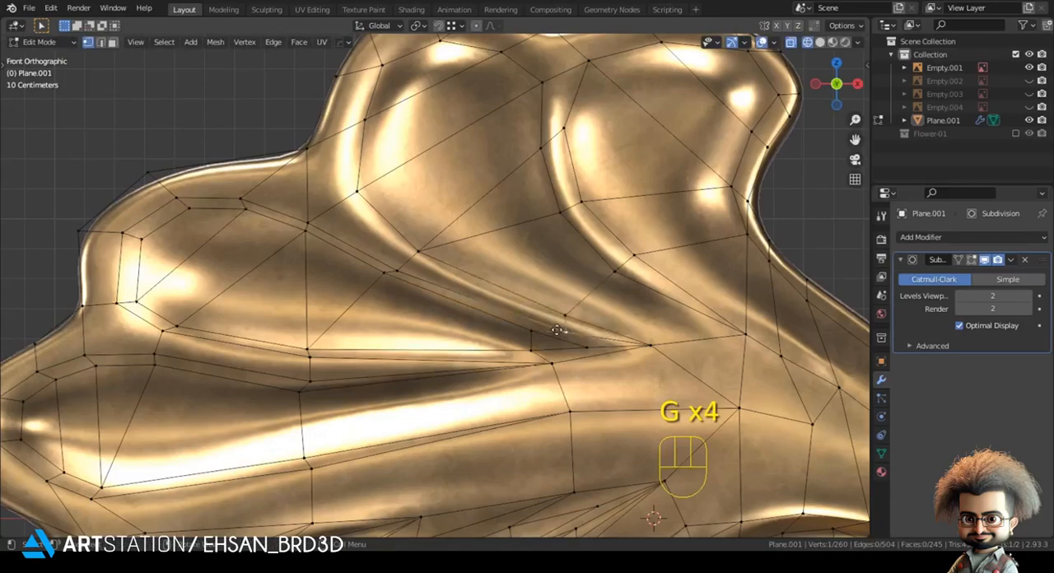
{"action": "key", "text": "g"}
{"action": "left_click", "coordinate": [577, 331]}
{"action": "key", "text": "z"}
{"action": "left_click", "coordinate": [771, 351]}
{"action": "scroll", "coordinate": [495, 318], "scroll_direction": "down", "scroll_amount": 3}
{"action": "key", "text": "Tab"}
{"action": "scroll", "coordinate": [478, 319], "scroll_direction": "down", "scroll_amount": 2}
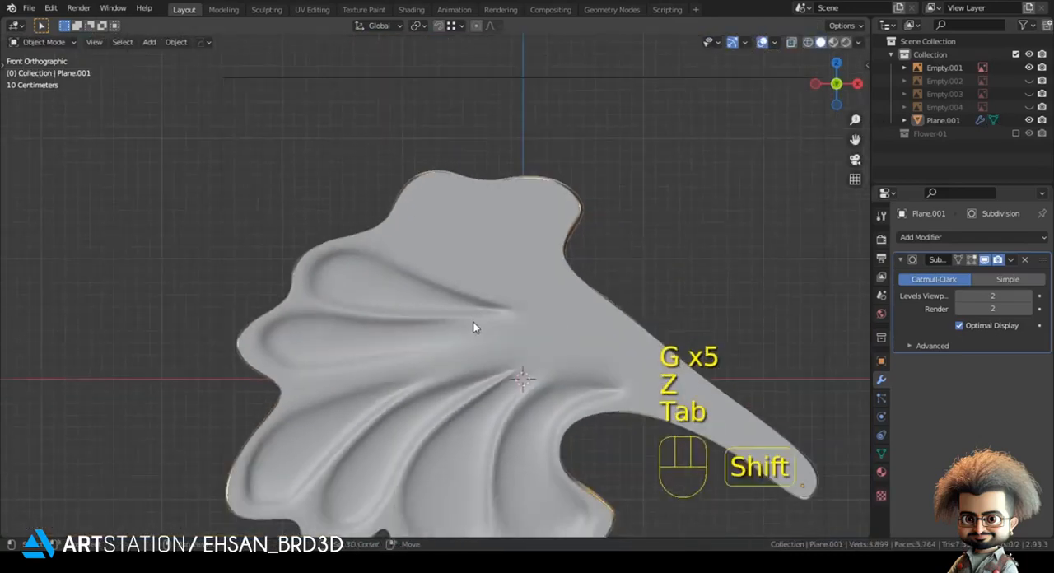
Step: Compare the upper-left lobe's smoothed relief with the gold reference
{"action": "key", "text": "Tab"}
{"action": "scroll", "coordinate": [480, 333], "scroll_direction": "up", "scroll_amount": 2}
{"action": "left_click", "coordinate": [499, 336]}
{"action": "key", "text": "Tab"}
{"action": "key", "text": "z"}
{"action": "scroll", "coordinate": [401, 294], "scroll_direction": "down", "scroll_amount": 1}
{"action": "middle_click_drag", "start_coordinate": [420, 291], "coordinate": [366, 298], "text": "shift"}
{"action": "key", "text": "z"}
Step: Select the top-left lobe's six inner faces down to the narrow tip and extrude them
{"action": "key", "text": "Tab"}
{"action": "scroll", "coordinate": [494, 312], "scroll_direction": "up", "scroll_amount": 1}
{"action": "key", "text": "3"}
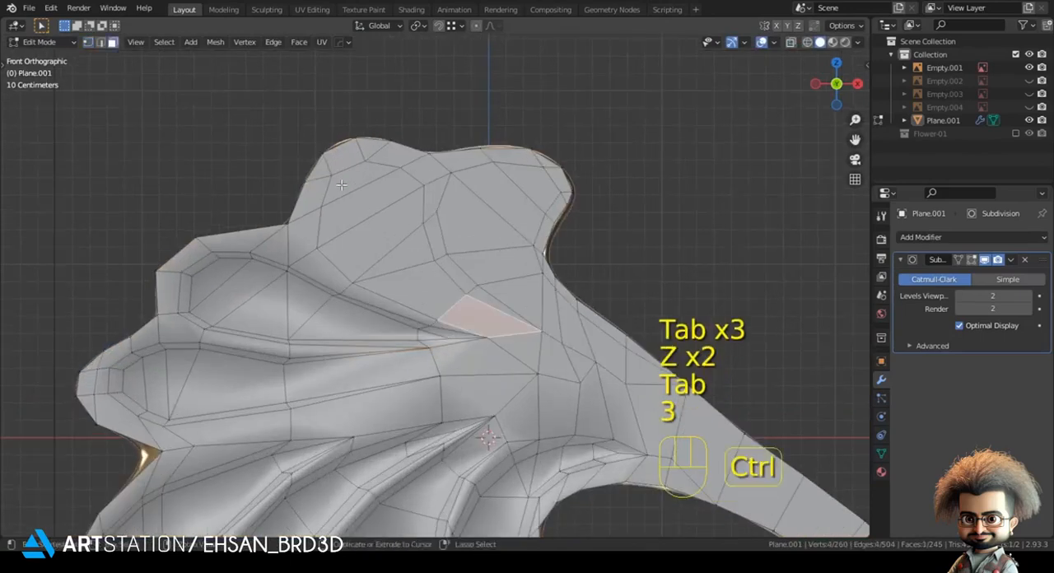
{"action": "left_click", "coordinate": [341, 184], "text": "ctrl"}
{"action": "key", "text": "z"}
{"action": "key", "text": "z"}
{"action": "middle_click_drag", "start_coordinate": [409, 206], "coordinate": [412, 290]}
{"action": "key", "text": "e"}
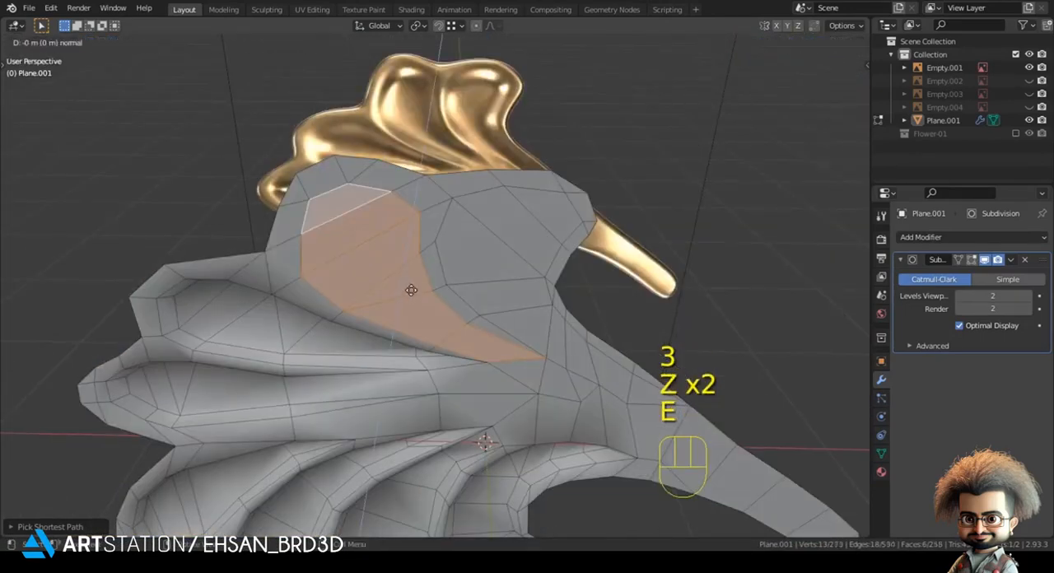
{"action": "left_click", "coordinate": [435, 254]}
Step: Move the top-left lobe's extruded faces along the Y axis with snapping
{"action": "key", "text": "shift+Tab"}
{"action": "key", "text": "g"}
{"action": "key", "text": "y"}
{"action": "left_click", "coordinate": [203, 332]}
{"action": "key", "text": "shift+Tab"}
Step: Scale down and reposition the top-left lobe's extruded faces in front view
{"action": "key", "text": "KP_1"}
{"action": "key", "text": "s"}
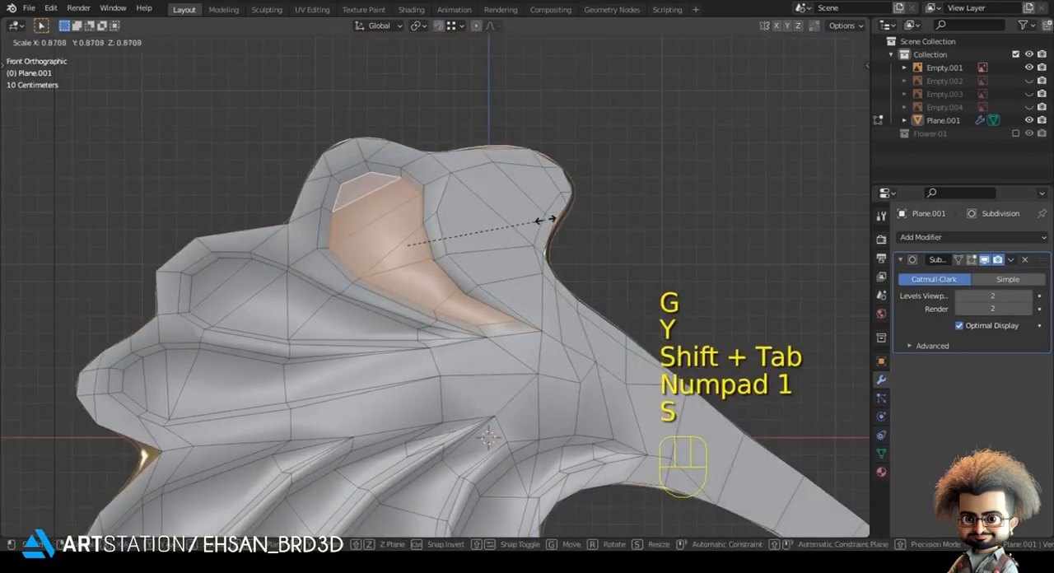
{"action": "left_click", "coordinate": [543, 220]}
{"action": "key", "text": "g"}
{"action": "left_click", "coordinate": [535, 218]}
{"action": "key", "text": "s"}
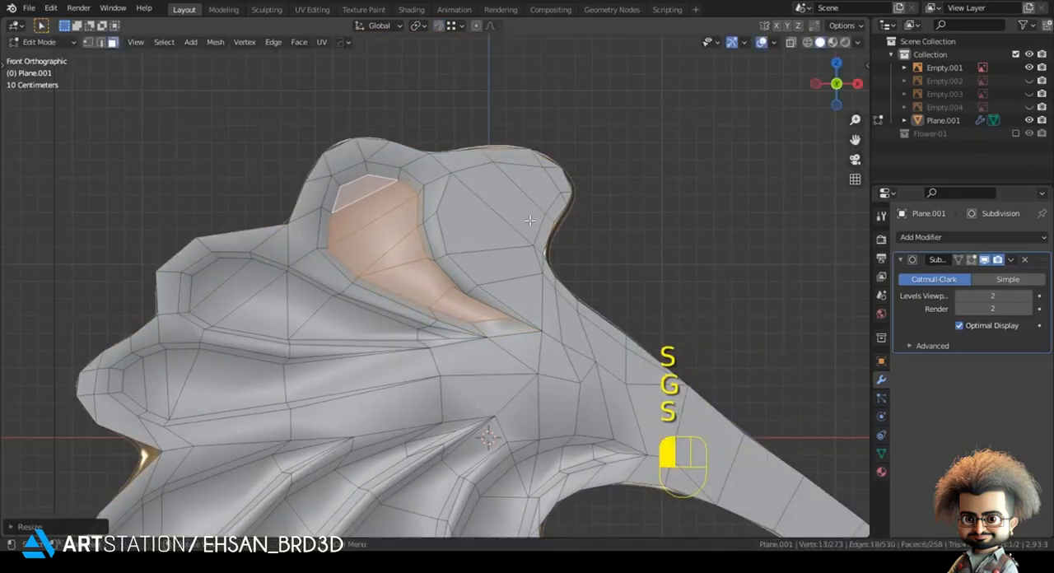
Step: Reposition the top-left lobe's extruded faces and adjust the vertices around its narrow tip to follow the groove
{"action": "key", "text": "g"}
{"action": "left_click", "coordinate": [534, 214]}
{"action": "key", "text": "z"}
{"action": "left_click", "coordinate": [472, 215]}
{"action": "scroll", "coordinate": [530, 337], "scroll_direction": "up", "scroll_amount": 3}
{"action": "key", "text": "1"}
{"action": "left_click", "coordinate": [559, 350]}
{"action": "key", "text": "g"}
{"action": "left_click", "coordinate": [533, 349]}
{"action": "key", "text": "g"}
{"action": "key", "text": "g"}
{"action": "key", "text": "g"}
{"action": "left_click", "coordinate": [427, 318]}
Step: Compare the top-left lobe's smoothed relief with the gold reference
{"action": "scroll", "coordinate": [499, 325], "scroll_direction": "down", "scroll_amount": 3}
{"action": "key", "text": "Tab"}
{"action": "key", "text": "z"}
{"action": "left_click", "coordinate": [735, 334]}
{"action": "mouse_move", "coordinate": [462, 307]}
{"action": "middle_mouse_down", "text": "shift"}
{"action": "mouse_move", "coordinate": [390, 288]}
{"action": "mouse_move", "coordinate": [382, 335]}
{"action": "mouse_move", "coordinate": [292, 206]}
{"action": "mouse_move", "coordinate": [408, 289]}
{"action": "middle_mouse_up", "text": "shift"}
{"action": "scroll", "coordinate": [337, 299], "scroll_direction": "up", "scroll_amount": 2}
{"action": "key", "text": "z"}
Step: Select the top-right lobe's eight inner faces from its rounded end down to the stem and extrude them
{"action": "key", "text": "z"}
{"action": "scroll", "coordinate": [394, 262], "scroll_direction": "down", "scroll_amount": 2}
{"action": "key", "text": "Tab"}
{"action": "key", "text": "z"}
{"action": "scroll", "coordinate": [461, 239], "scroll_direction": "up", "scroll_amount": 2}
{"action": "key", "text": "3"}
{"action": "left_click", "coordinate": [476, 219]}
{"action": "left_click", "coordinate": [421, 251], "text": "ctrl"}
{"action": "left_click", "coordinate": [290, 205], "text": "ctrl"}
{"action": "key", "text": "1"}
{"action": "left_click", "coordinate": [420, 224]}
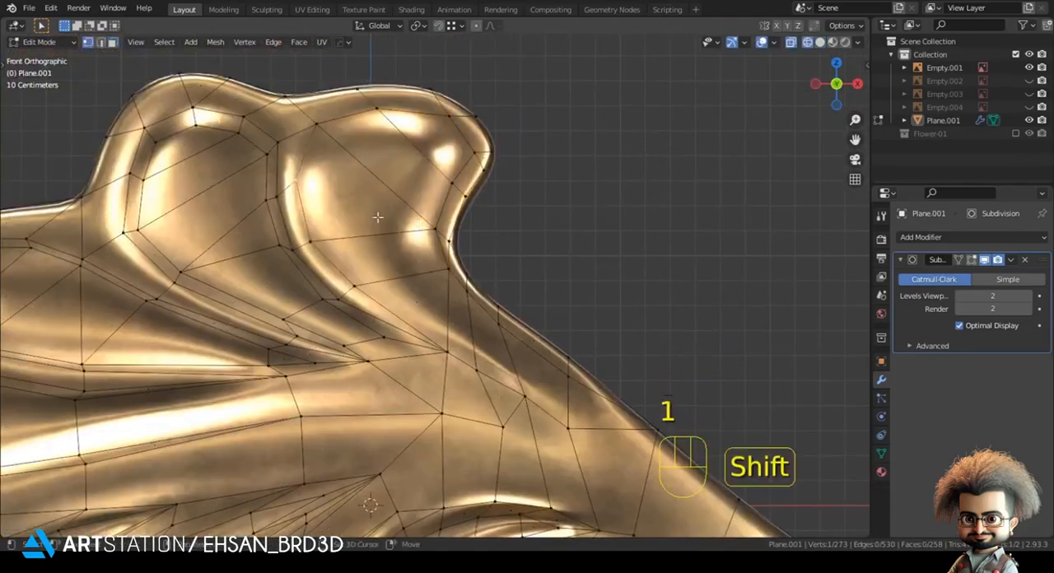
{"action": "left_click", "coordinate": [432, 145]}
{"action": "left_click", "coordinate": [342, 194], "text": "ctrl"}
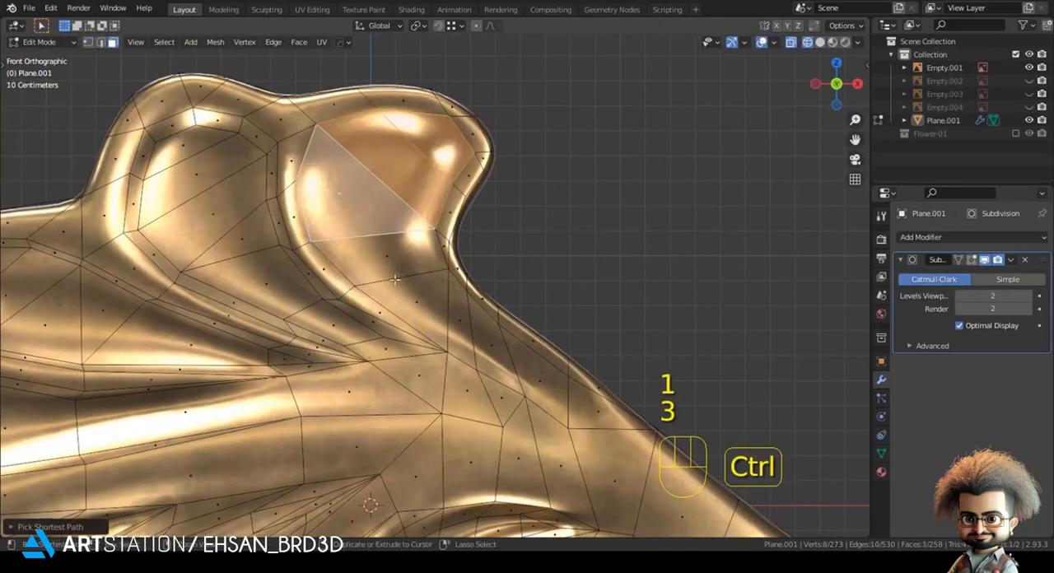
{"action": "left_click", "coordinate": [462, 334], "text": "ctrl"}
{"action": "left_click", "coordinate": [554, 388], "text": "ctrl"}
{"action": "mouse_move", "coordinate": [596, 399]}
{"action": "middle_mouse_down", "text": "shift"}
{"action": "mouse_move", "coordinate": [478, 308]}
{"action": "mouse_move", "coordinate": [473, 272]}
{"action": "middle_mouse_up", "text": "shift"}
{"action": "key", "text": "z"}
{"action": "middle_click_drag", "start_coordinate": [474, 272], "coordinate": [438, 348]}
{"action": "key", "text": "e"}
{"action": "left_click", "coordinate": [510, 296], "text": "shift"}
Step: Move the top-right lobe's extruded faces along the Y axis with snapping
{"action": "middle_click_drag", "start_coordinate": [438, 310], "coordinate": [505, 342], "text": "shift"}
{"action": "key", "text": "shift+Tab"}
{"action": "key", "text": "g"}
{"action": "key", "text": "y"}
{"action": "left_click", "coordinate": [228, 241]}
{"action": "key", "text": "shift+Tab"}
Step: Scale down and reposition the top-right lobe's extruded faces in front view
{"action": "key", "text": "KP_1"}
{"action": "key", "text": "s"}
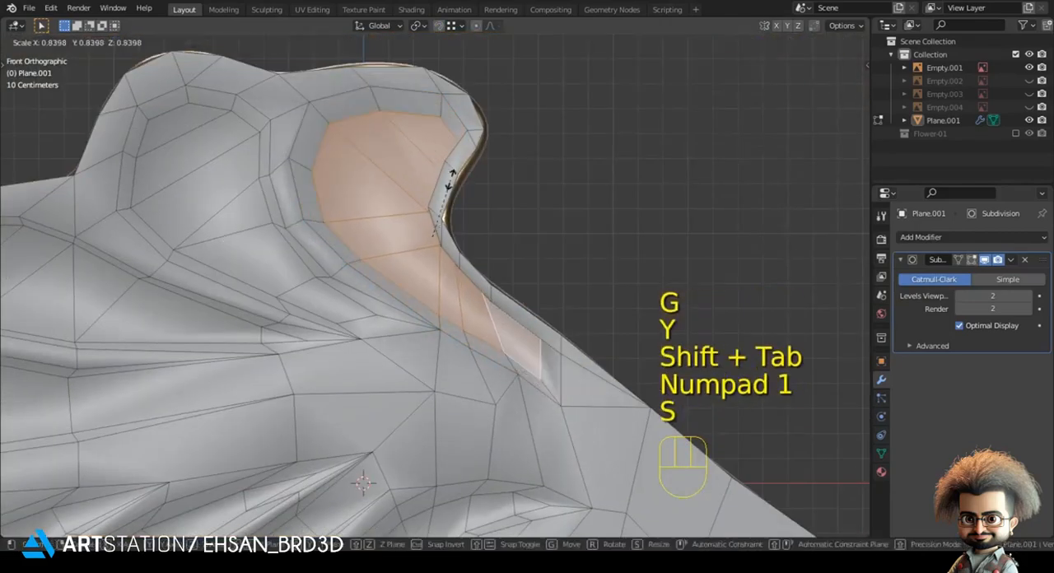
{"action": "left_click", "coordinate": [449, 176]}
{"action": "key", "text": "g"}
{"action": "key", "text": "shift"}
{"action": "left_click", "coordinate": [399, 120], "text": "shift"}
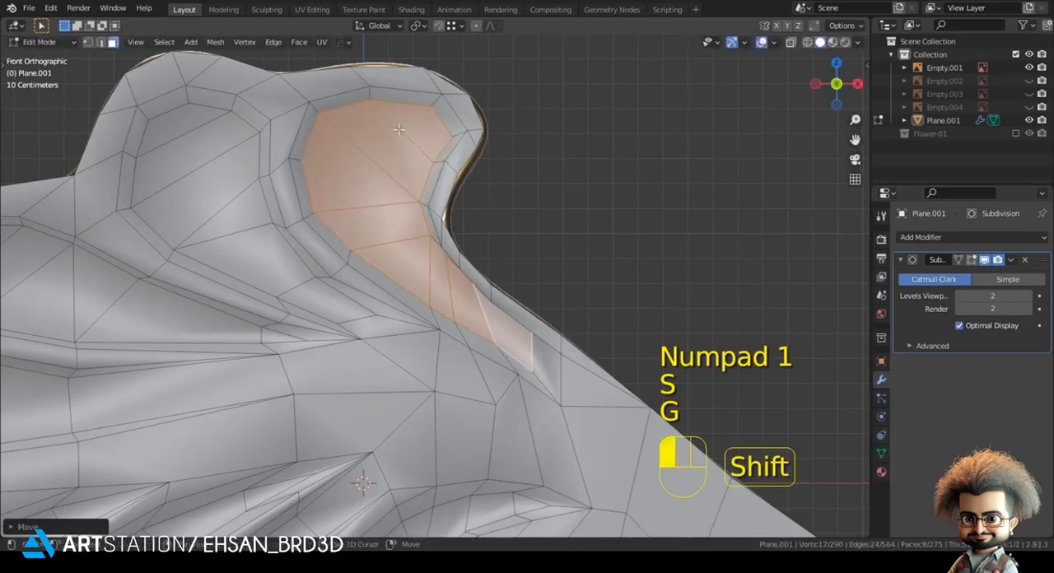
Step: Move individual vertices along the top-right lobe's narrow lower end to fit the gold reference
{"action": "middle_click_drag", "start_coordinate": [578, 315], "coordinate": [468, 261], "text": "shift"}
{"action": "scroll", "coordinate": [468, 261], "scroll_direction": "up", "scroll_amount": 2}
{"action": "key", "text": "Tab"}
{"action": "key", "text": "z"}
{"action": "middle_click_drag", "start_coordinate": [165, 177], "coordinate": [276, 278], "text": "shift"}
{"action": "key", "text": "Tab"}
{"action": "key", "text": "1"}
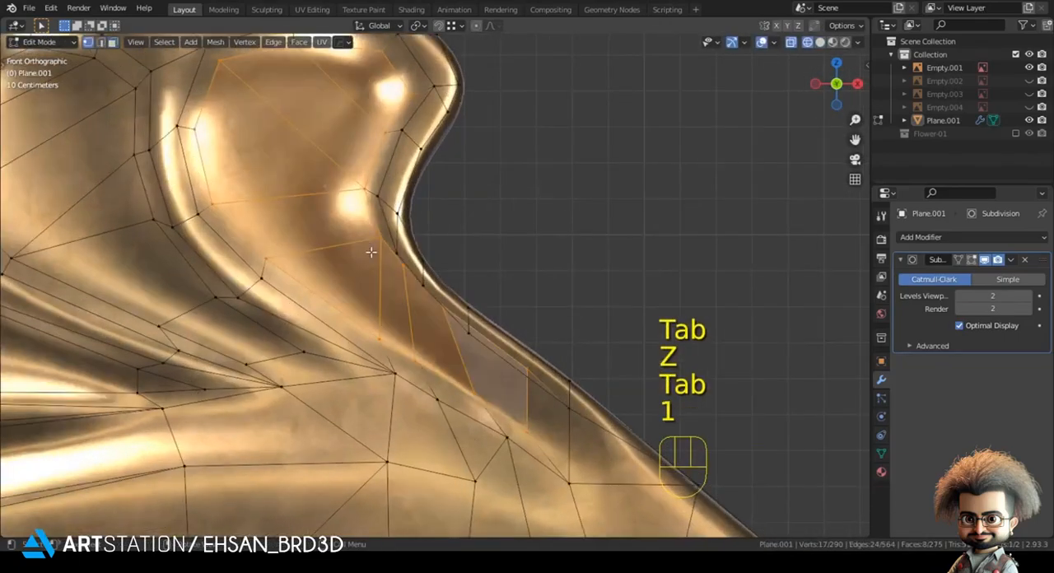
{"action": "left_click", "coordinate": [387, 254]}
{"action": "key", "text": "g"}
{"action": "left_click", "coordinate": [388, 266]}
{"action": "left_click", "coordinate": [404, 293]}
{"action": "key", "text": "g"}
{"action": "left_click", "coordinate": [445, 325]}
{"action": "key", "text": "g"}
{"action": "left_click", "coordinate": [513, 393]}
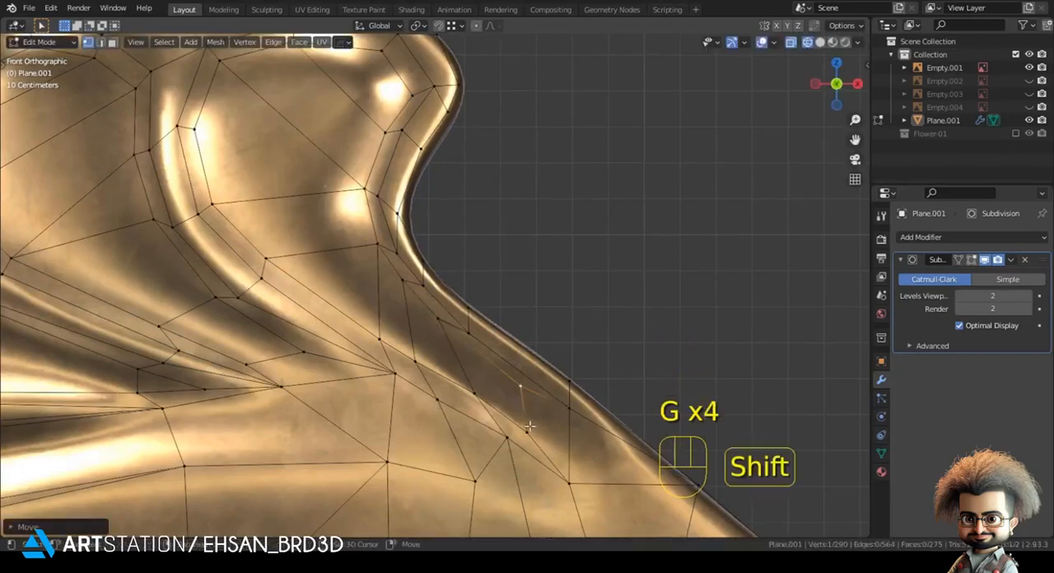
Step: Refine the vertices along the top-right lobe's inner ridge in solid shading to even out the topology
{"action": "middle_click_drag", "start_coordinate": [538, 430], "coordinate": [471, 383], "text": "shift"}
{"action": "key", "text": "z"}
{"action": "left_click", "coordinate": [540, 385]}
{"action": "scroll", "coordinate": [400, 298], "scroll_direction": "down", "scroll_amount": 1}
{"action": "key", "text": "g"}
{"action": "left_click", "coordinate": [366, 282]}
{"action": "key", "text": "g"}
{"action": "left_click", "coordinate": [356, 275]}
{"action": "key", "text": "g"}
{"action": "left_click", "coordinate": [353, 273]}
{"action": "key", "text": "g"}
{"action": "left_click", "coordinate": [323, 238]}
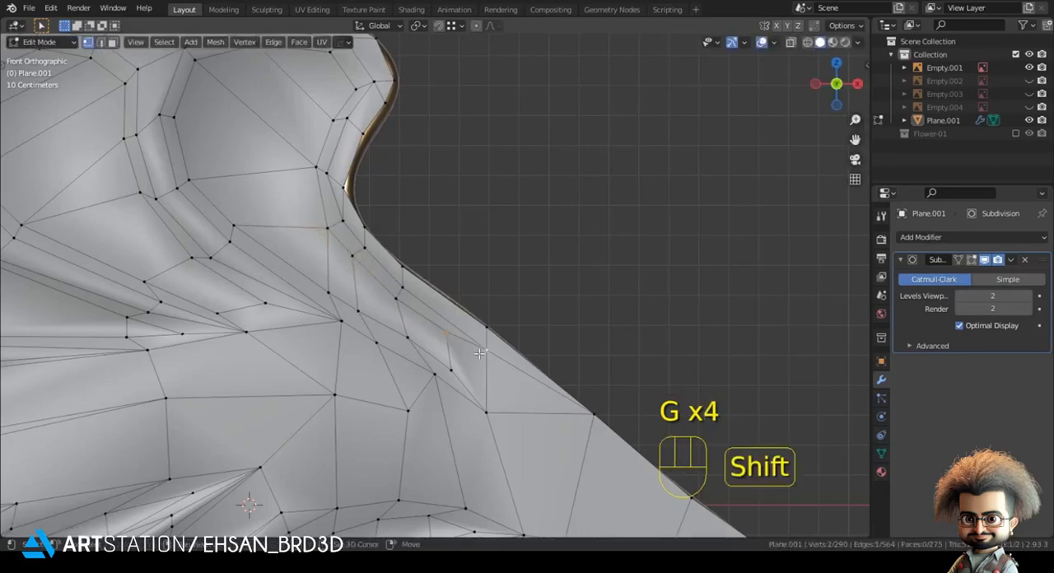
Step: Merge the extra vertices at the top-right lobe's pointed tip and reposition the neighbouring ones
{"action": "key", "text": "m"}
{"action": "left_click", "coordinate": [464, 374]}
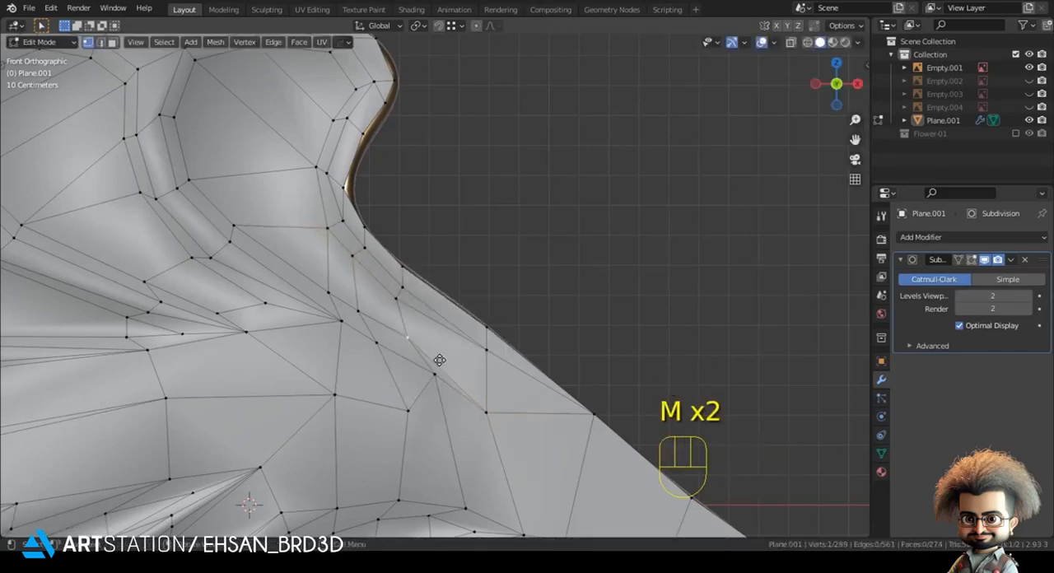
{"action": "key", "text": "g"}
{"action": "left_click", "coordinate": [401, 307]}
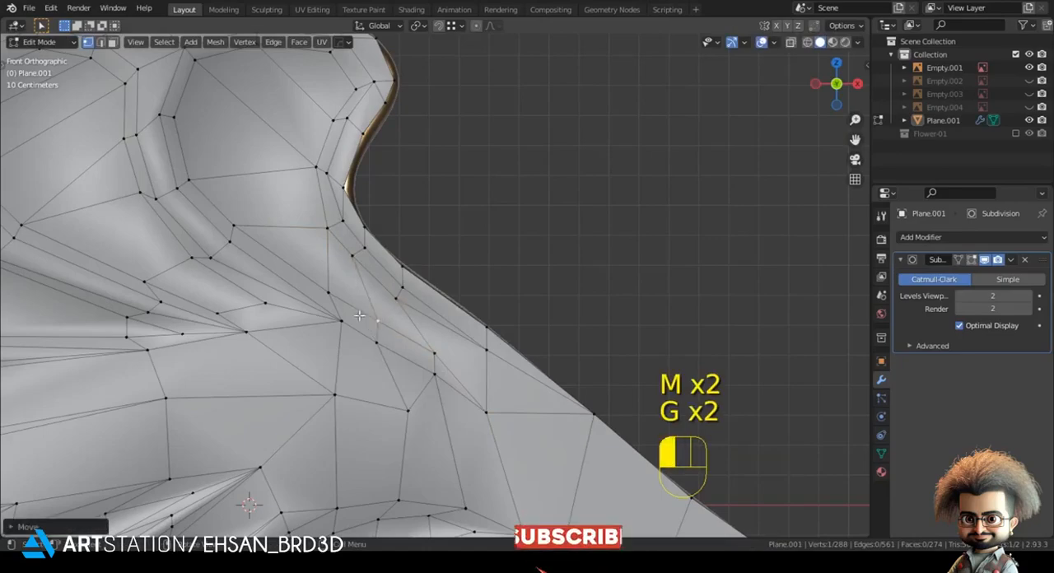
{"action": "key", "text": "g"}
{"action": "left_click", "coordinate": [324, 292]}
Step: Examine the whole leaf's smoothed relief and its mesh topology in front view
{"action": "key", "text": "Tab"}
{"action": "scroll", "coordinate": [441, 299], "scroll_direction": "down", "scroll_amount": 5}
{"action": "middle_click_drag", "start_coordinate": [437, 299], "coordinate": [482, 249], "text": "shift"}
{"action": "key", "text": "alt+a"}
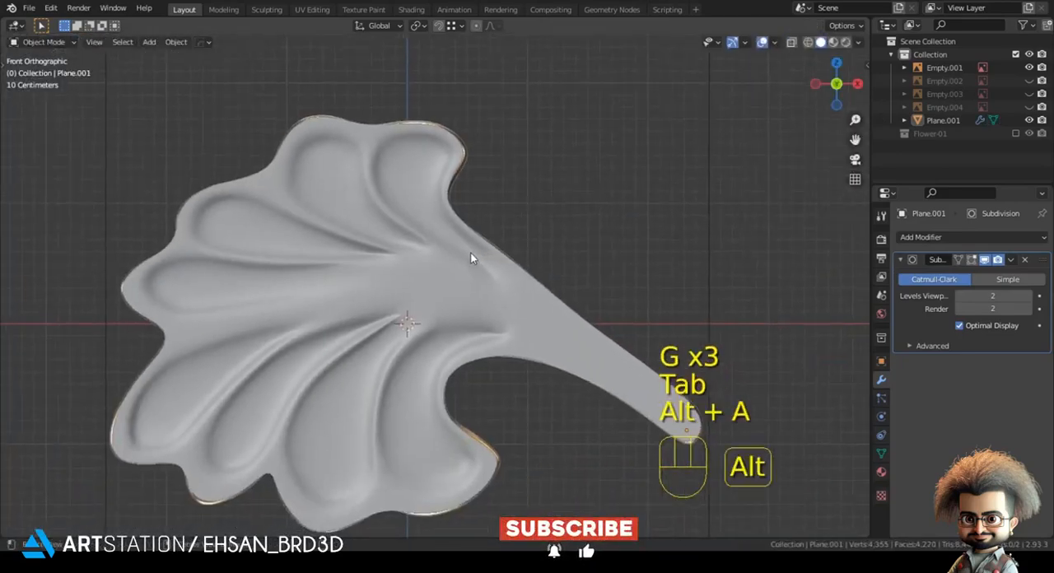
{"action": "scroll", "coordinate": [463, 262], "scroll_direction": "down", "scroll_amount": 3}
{"action": "key", "text": "Tab"}
{"action": "scroll", "coordinate": [460, 263], "scroll_direction": "up", "scroll_amount": 2}
{"action": "key", "text": "z"}
{"action": "key", "text": "z"}
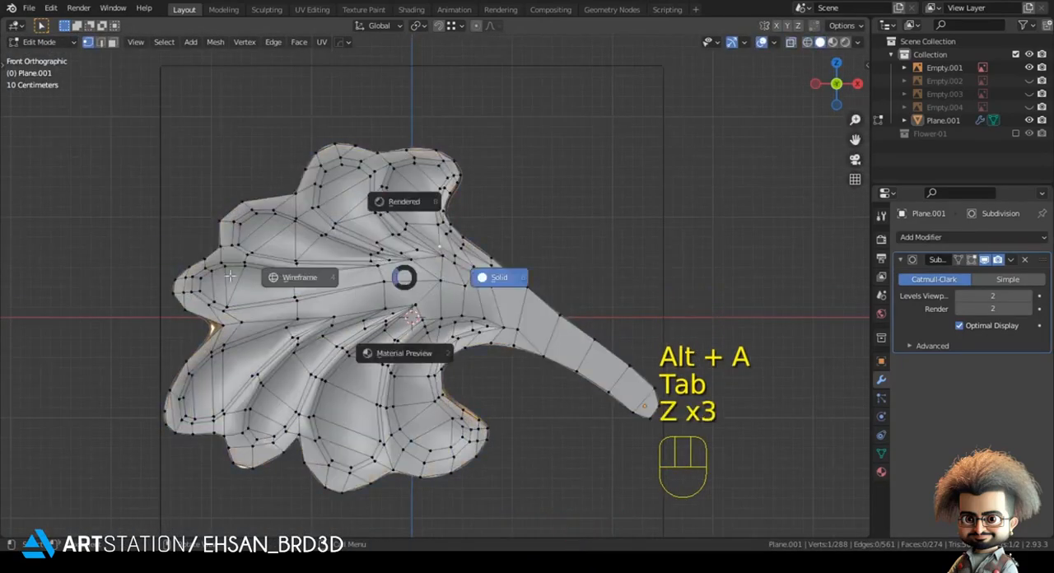
Step: Select the edge at the leaf's centre where the lobes converge and move it along the Y axis
{"action": "left_click", "coordinate": [404, 290]}
{"action": "scroll", "coordinate": [404, 289], "scroll_direction": "up", "scroll_amount": 2}
{"action": "left_click", "coordinate": [424, 285]}
{"action": "mouse_move", "coordinate": [423, 286]}
{"action": "middle_mouse_down", "text": "shift"}
{"action": "mouse_move", "coordinate": [417, 304]}
{"action": "mouse_move", "coordinate": [482, 378]}
{"action": "middle_mouse_up", "text": "shift"}
{"action": "key", "text": "z"}
{"action": "key", "text": "g"}
{"action": "key", "text": "y"}
{"action": "left_click", "coordinate": [513, 379]}
Step: Check the smoothed central area of the leaf against the reference in front view
{"action": "key", "text": "Tab"}
{"action": "key", "text": "KP_1"}
{"action": "key", "text": "z"}
{"action": "middle_click_drag", "start_coordinate": [493, 288], "coordinate": [408, 222], "text": "shift"}
{"action": "scroll", "coordinate": [408, 223], "scroll_direction": "down", "scroll_amount": 2}
{"action": "key", "text": "z"}
{"action": "scroll", "coordinate": [443, 302], "scroll_direction": "down", "scroll_amount": 3}
{"action": "middle_click_drag", "start_coordinate": [442, 301], "coordinate": [372, 239], "text": "shift"}
Step: Isolate the leaf, select its outer boundary edge loop and extrude it along the Y axis to form side walls
{"action": "key", "text": "KP_Divide"}
{"action": "key", "text": "Tab"}
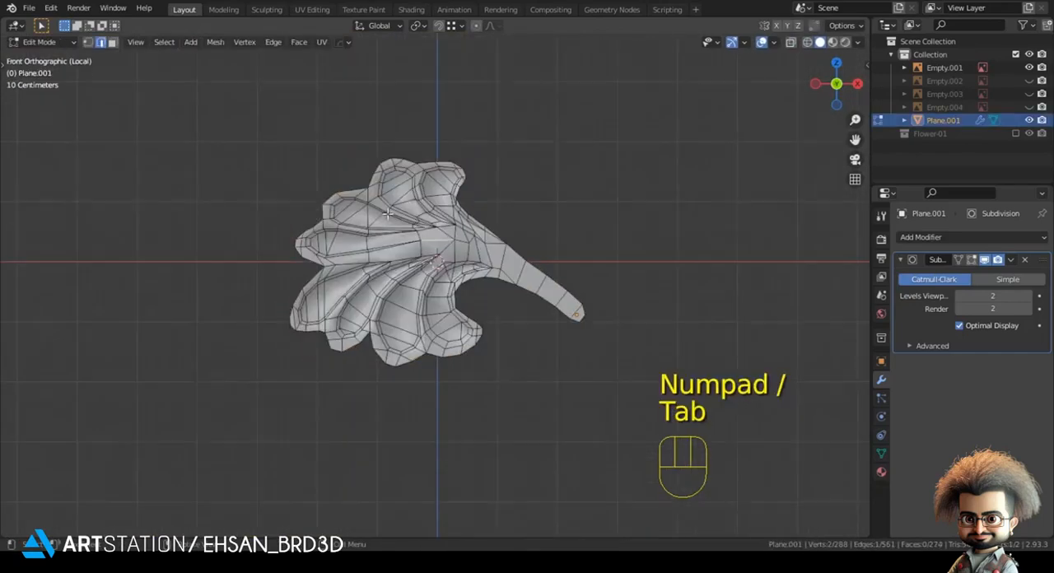
{"action": "double_click", "coordinate": [433, 157]}
{"action": "scroll", "coordinate": [428, 165], "scroll_direction": "up", "scroll_amount": 1}
{"action": "middle_click_drag", "start_coordinate": [408, 185], "coordinate": [304, 213]}
{"action": "key", "text": "e"}
{"action": "key", "text": "y"}
{"action": "left_click", "coordinate": [355, 220]}
Step: Flatten the extruded back border with a scale of 0 and move it along the Y axis to reduce the thickness
{"action": "key", "text": "s"}
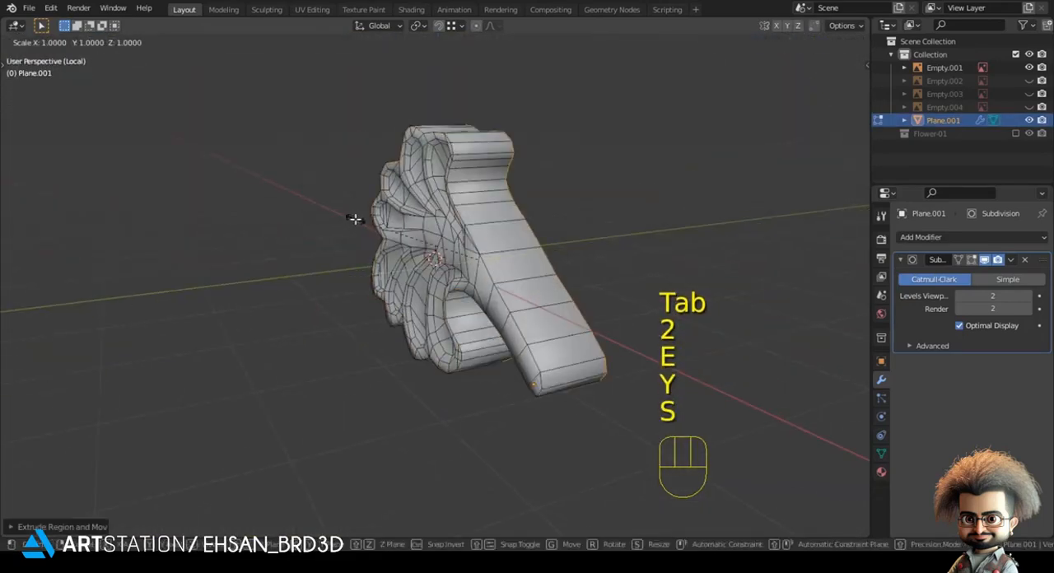
{"action": "key", "text": "KP_Enter"}
{"action": "key", "text": "g"}
{"action": "key", "text": "y"}
{"action": "left_click", "coordinate": [695, 136]}
Step: Add a supporting loop cut around the side walls near the front rim and leave the isolated view
{"action": "key", "text": "ctrl+r"}
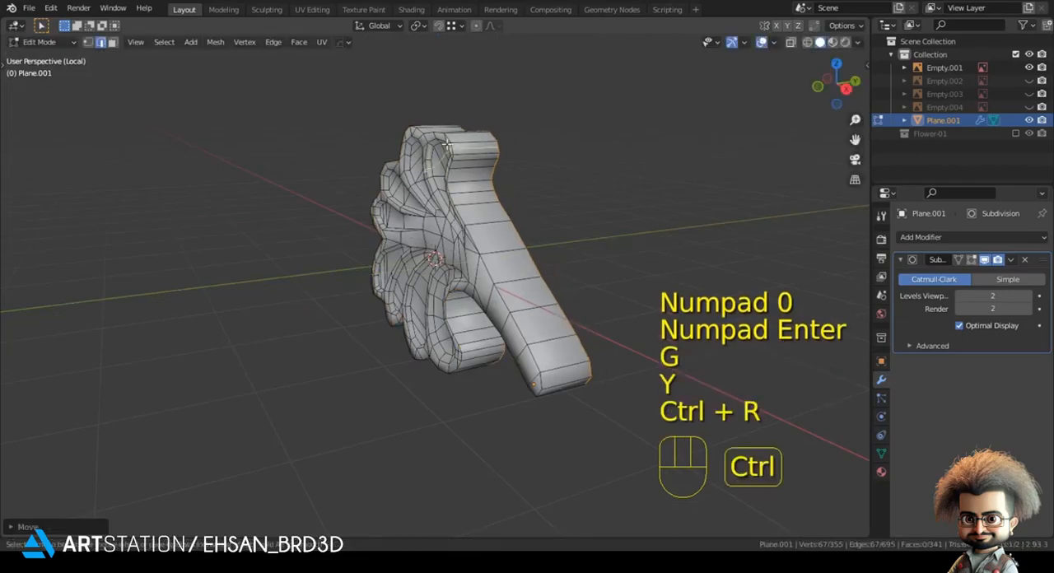
{"action": "left_click", "coordinate": [436, 148]}
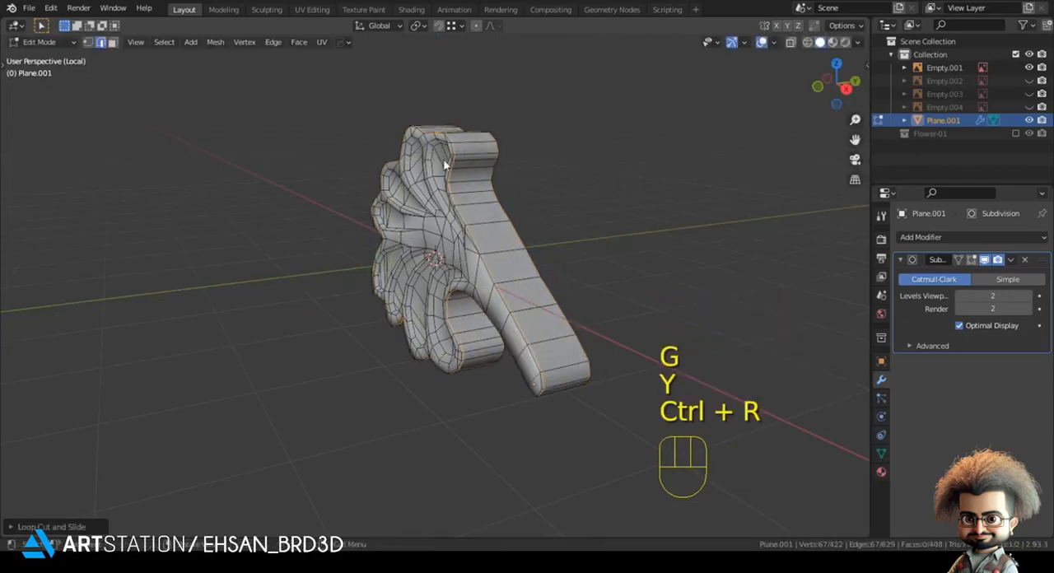
{"action": "key", "text": "Tab"}
{"action": "key", "text": "KP_Divide"}
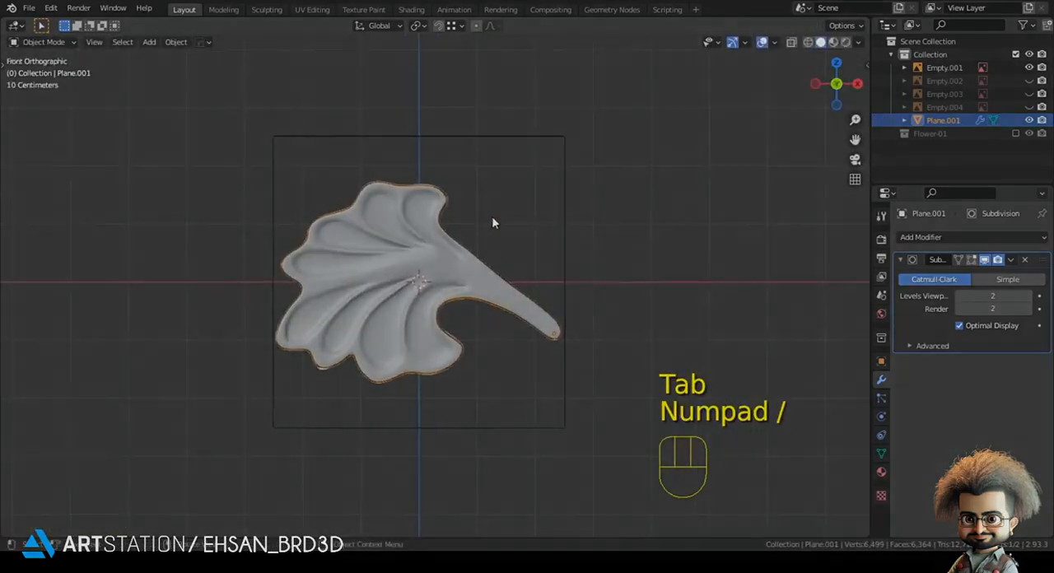